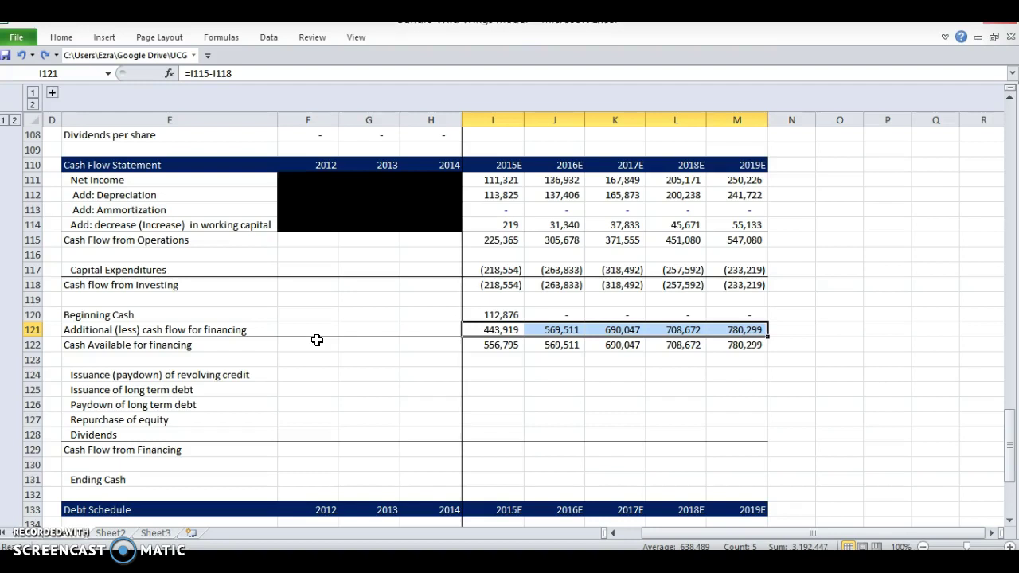
Revisit the 2015E financing cash flow cell I121 and check its existing formula
key(Down)
key(Up)
key(Up)
key(Down)
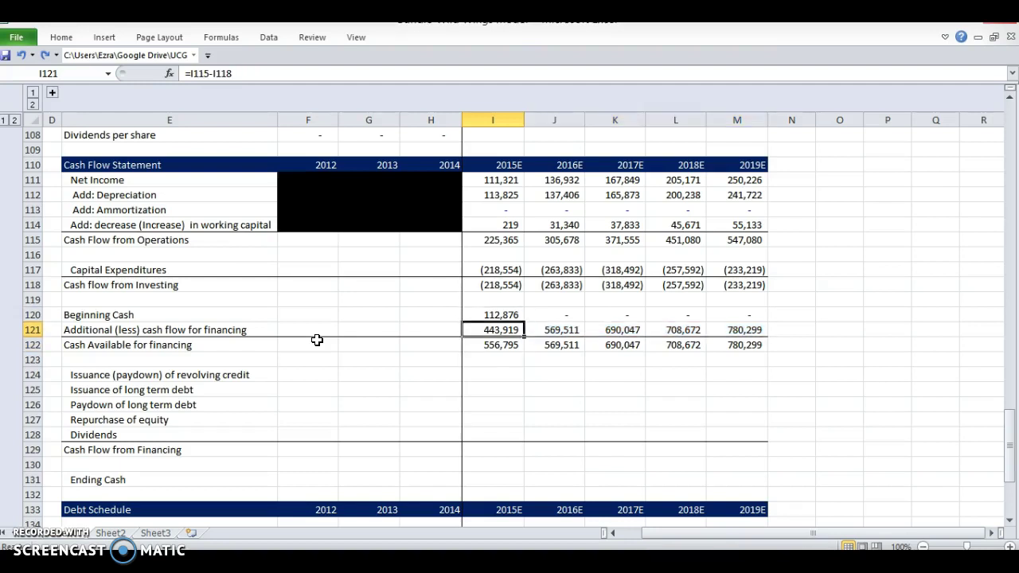
text(+)
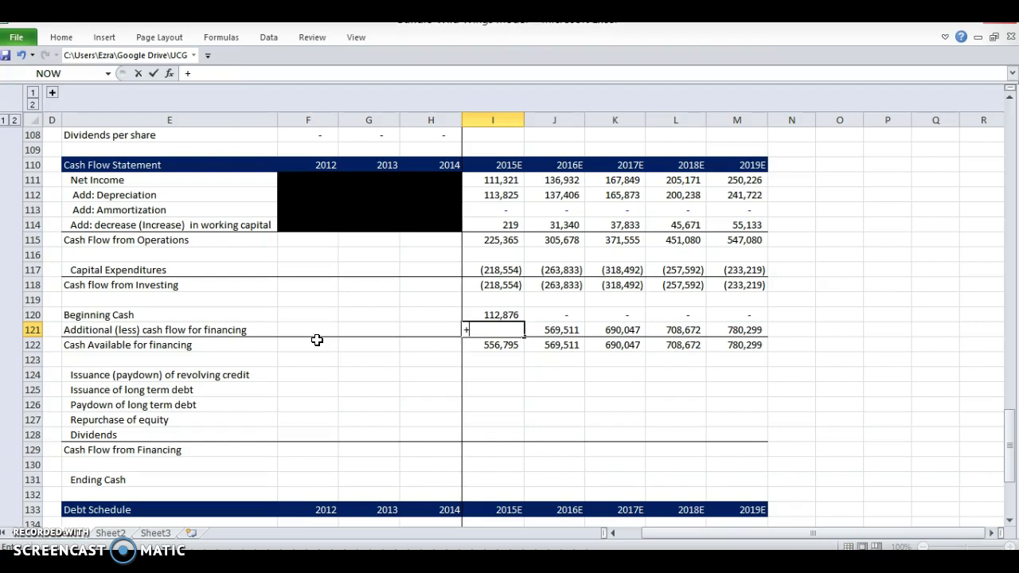
key(Escape)
key(F2)
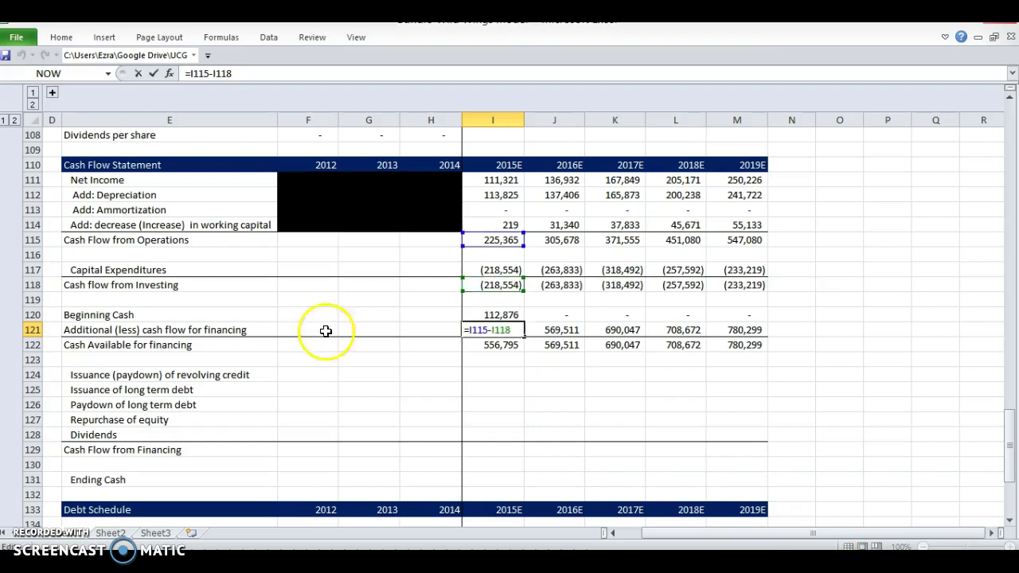
key(Escape)
Enter =+I118+I115 in I121 and fill it right through 2019E, giving 6,811 for 2015E
text(+)
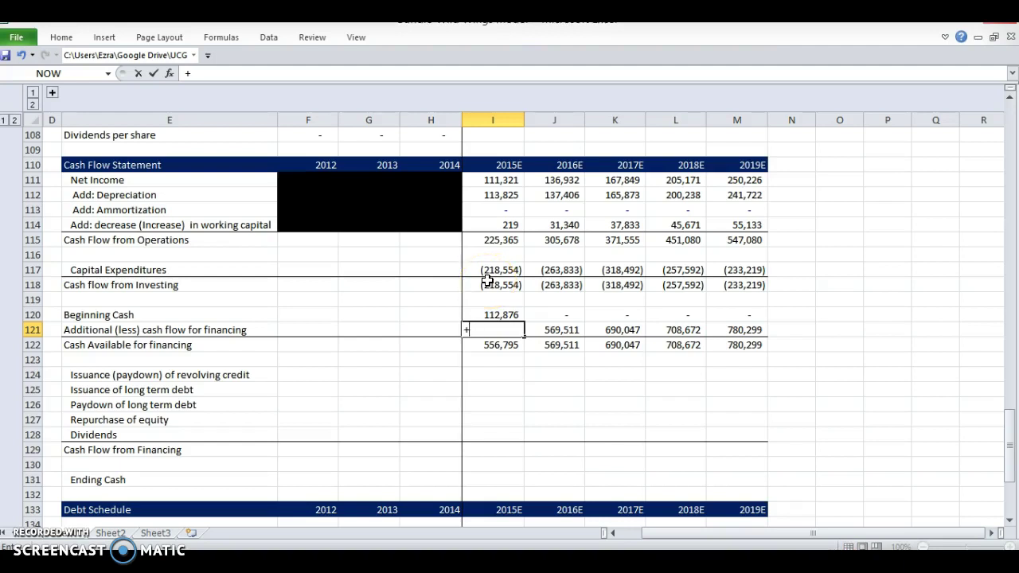
click(487, 284)
text(+)
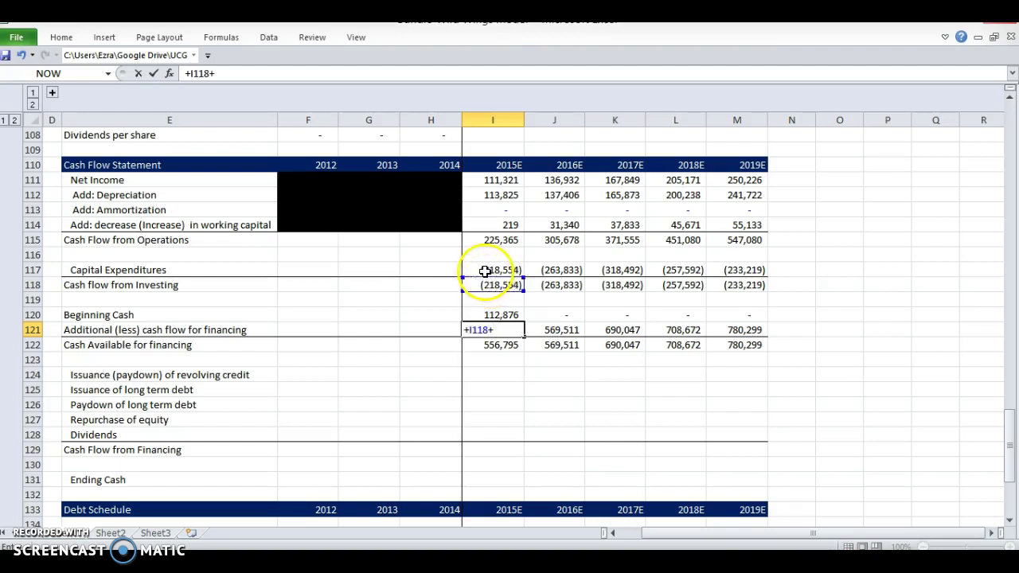
click(486, 243)
key(Return)
key(Up)
key(shift+Right)
key(shift+Right)
key(shift+Right)
key(shift+Right)
key(ctrl+r)
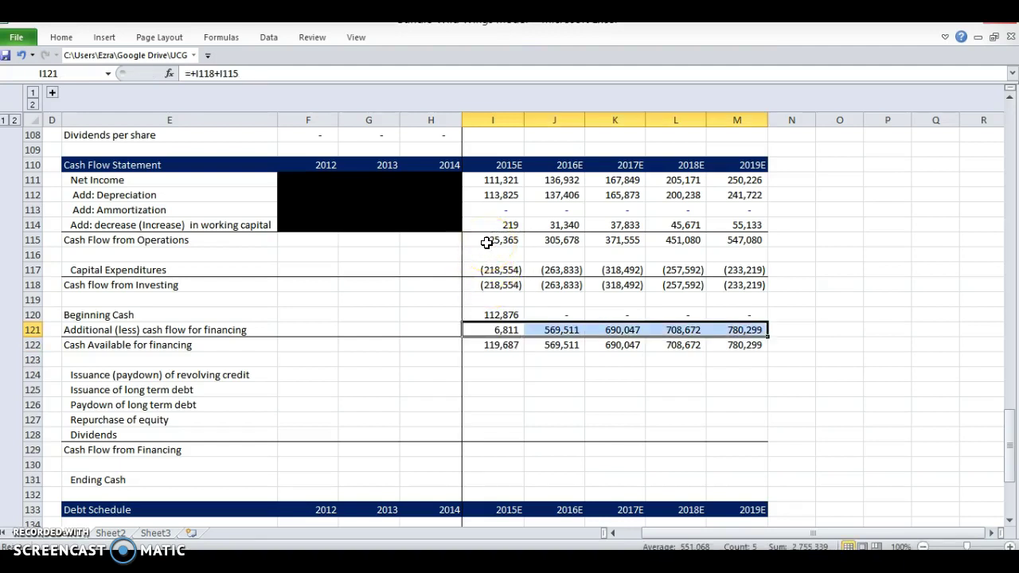
Start a 2016E beginning cash entry of =I35, then abandon it
key(Up)
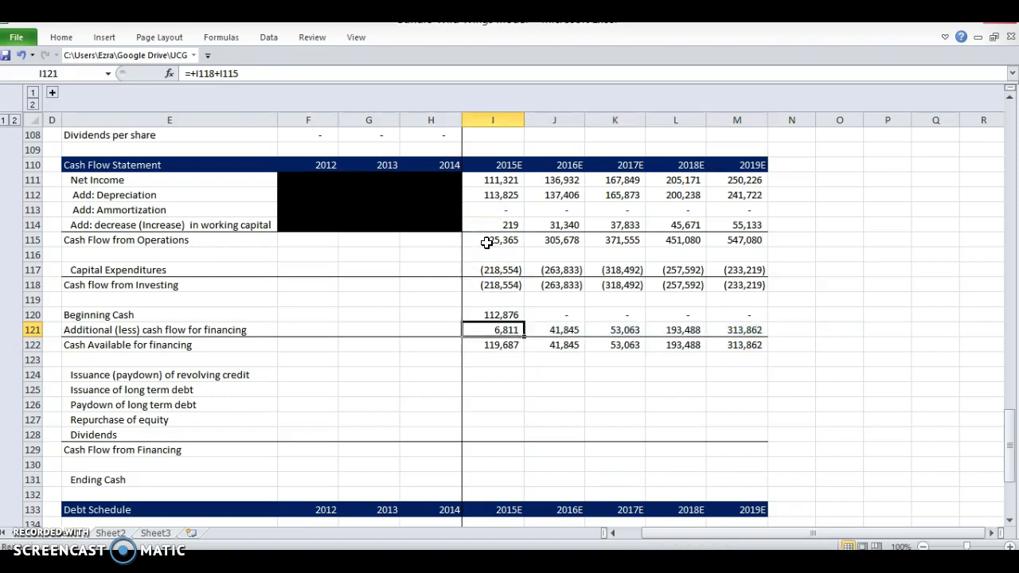
key(Right)
text(=I35)
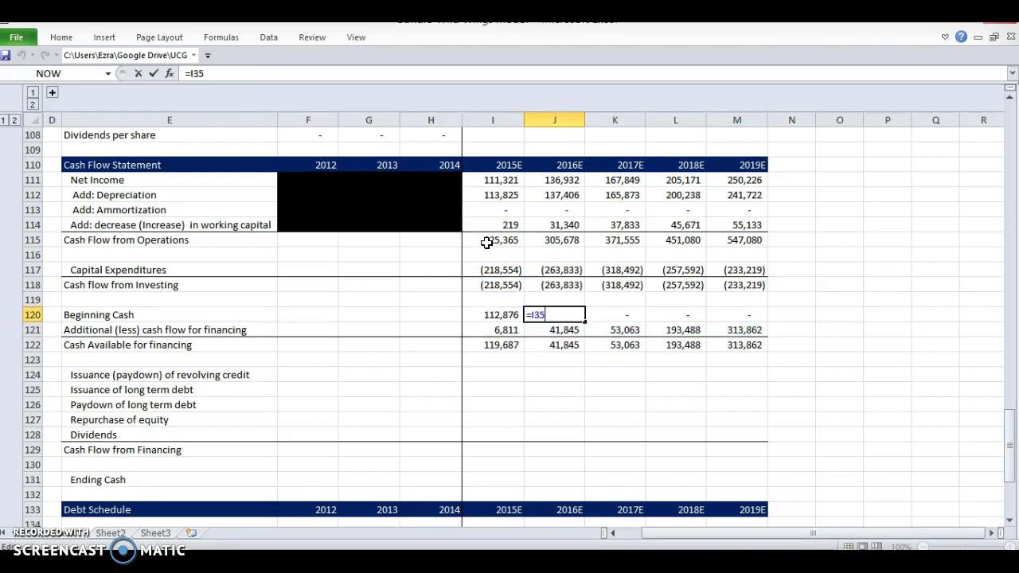
key(Left)
Inspect the I121, I122 and beginning cash formulas, leaving them unchanged
key(Down)
key(F2)
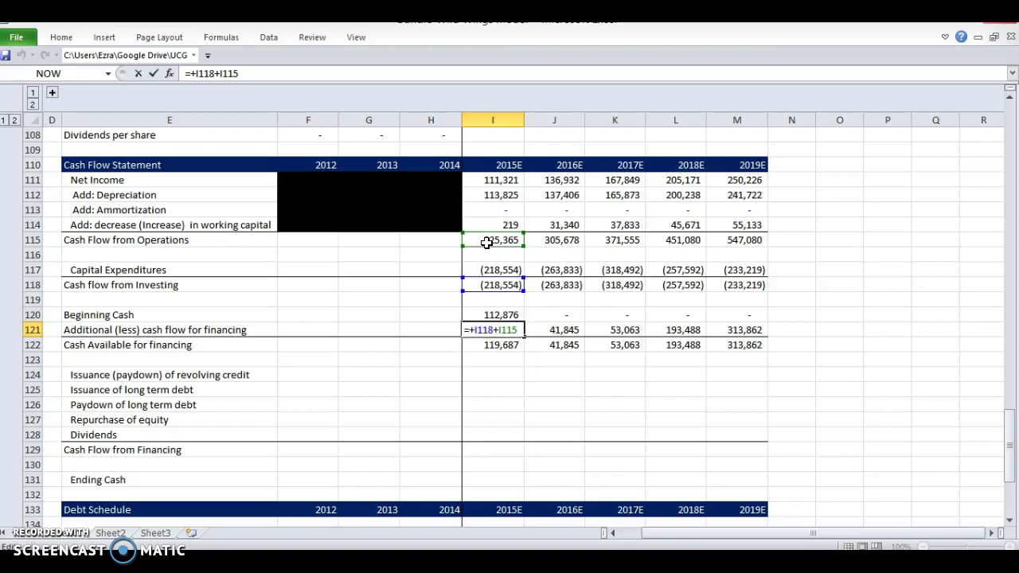
key(Return)
key(F2)
key(Escape)
key(Up)
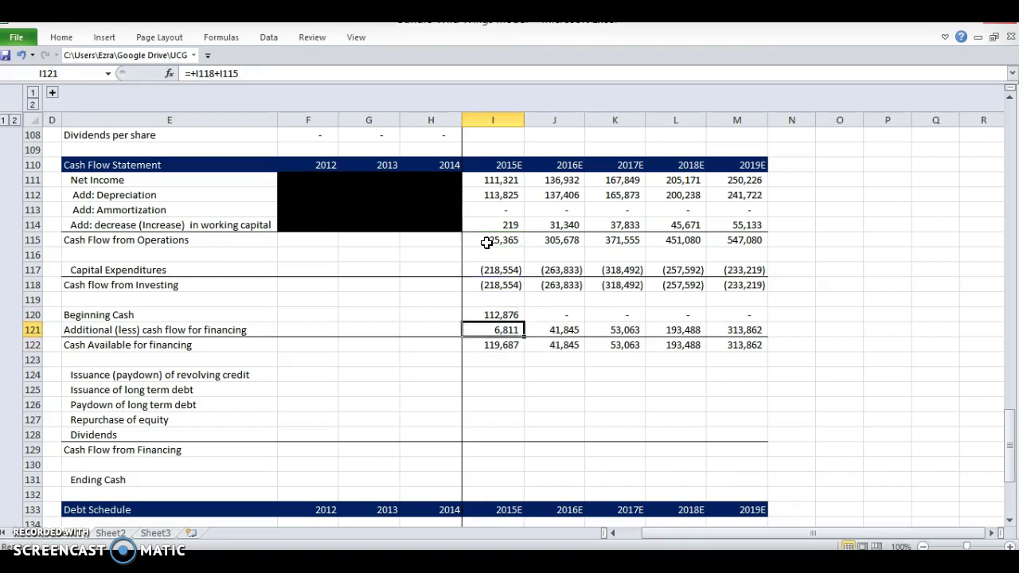
key(Up)
key(F2)
key(Escape)
key(Up)
key(Down)
key(Down)
key(F2)
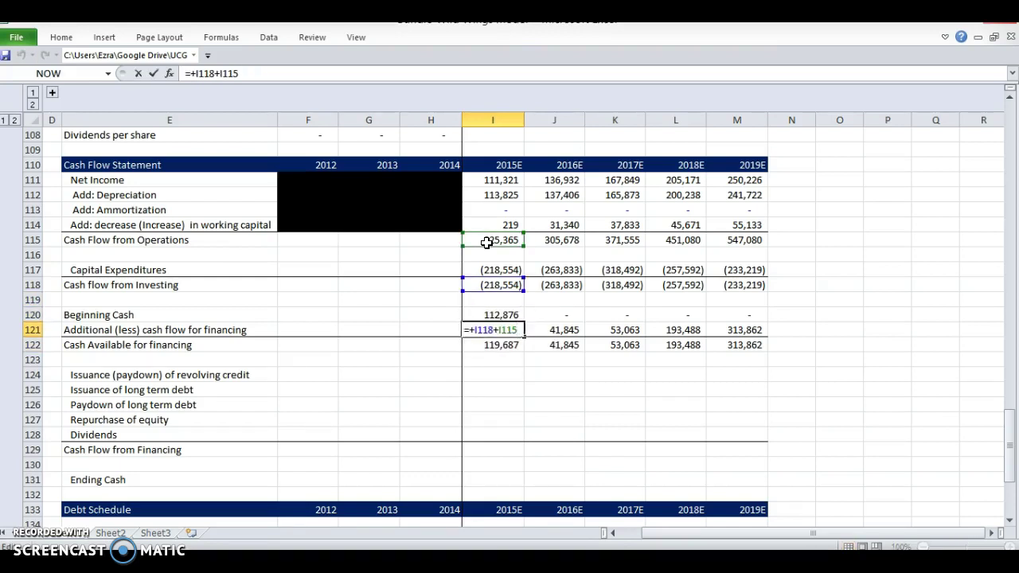
key(Escape)
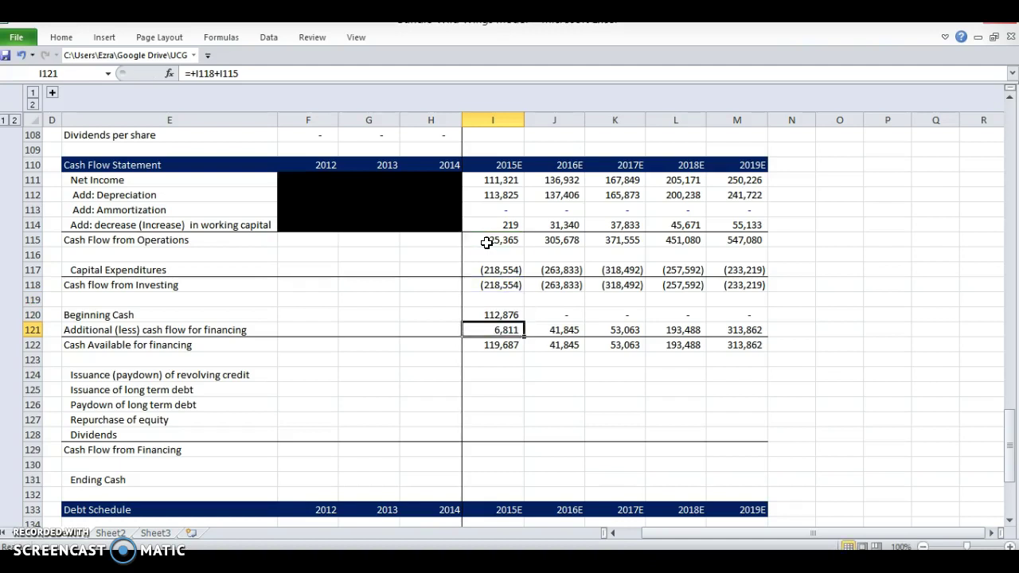
Change I135 to =+I122 so cash flow remaining for financing shows 119,687 for 2015E
scroll(487, 242, down, 3)
click(495, 436)
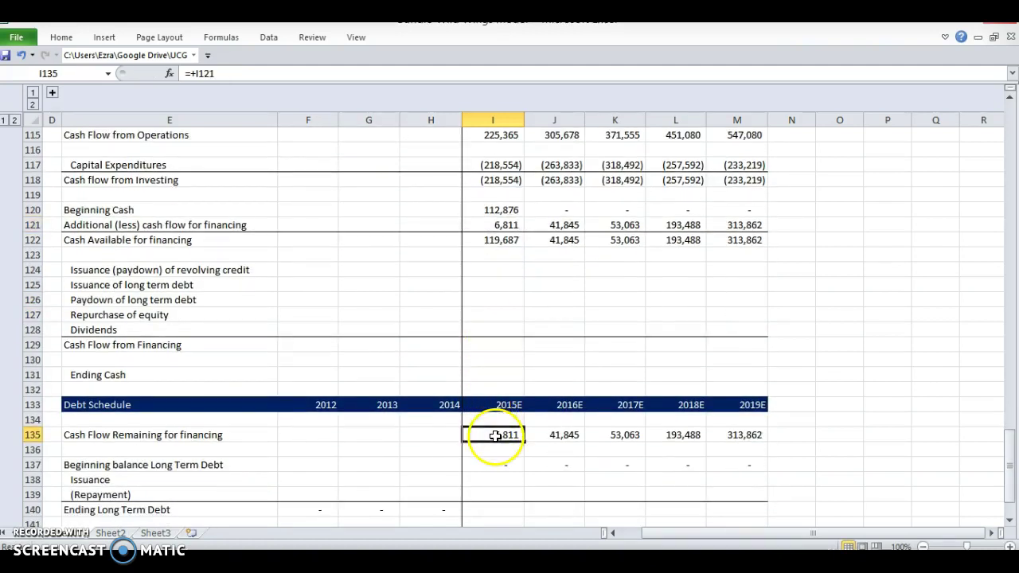
key(F2)
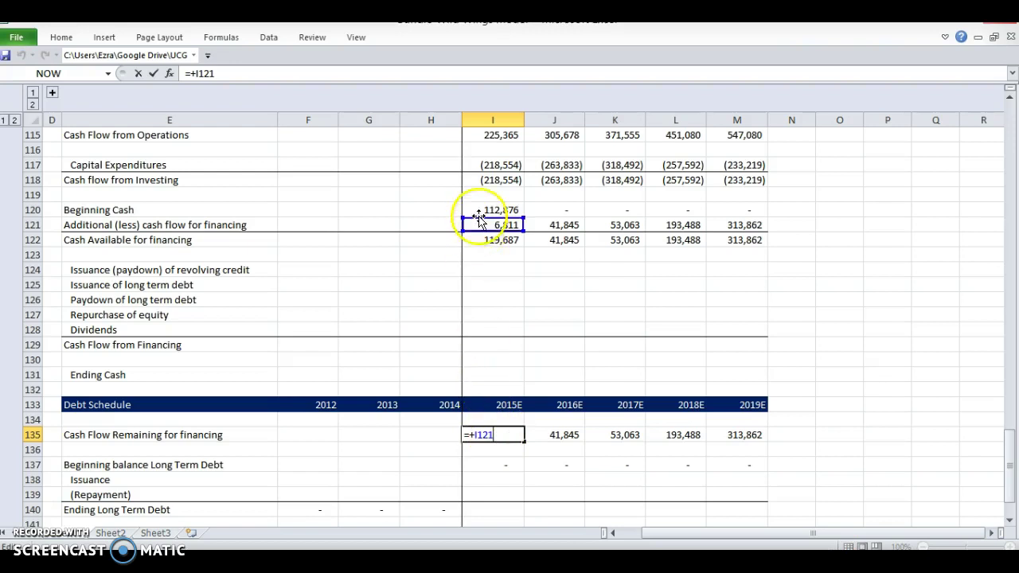
click(479, 238)
key(Return)
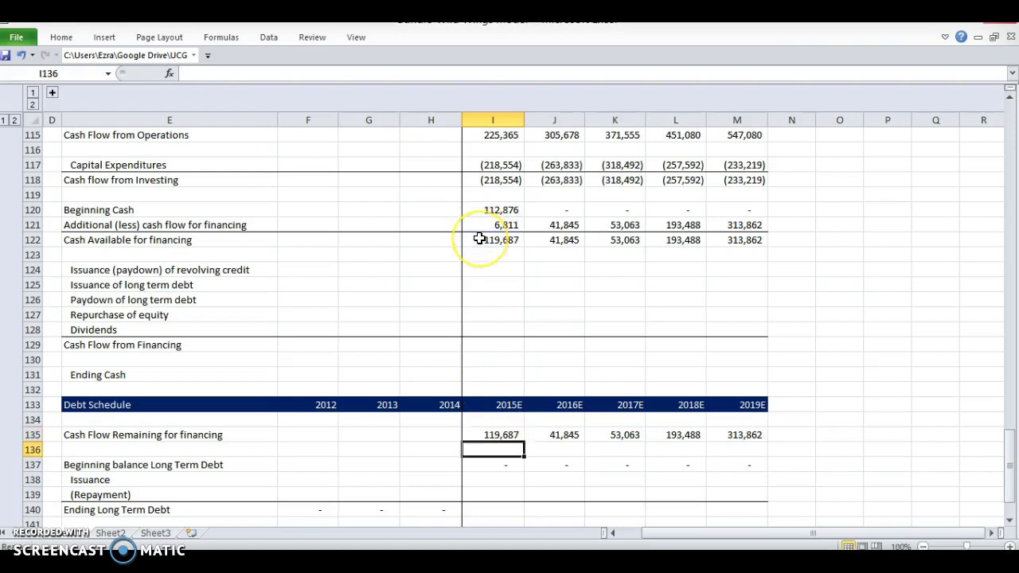
key(Up)
Recheck the beginning cash and I121 formulas, then select I135:M135
click(475, 210)
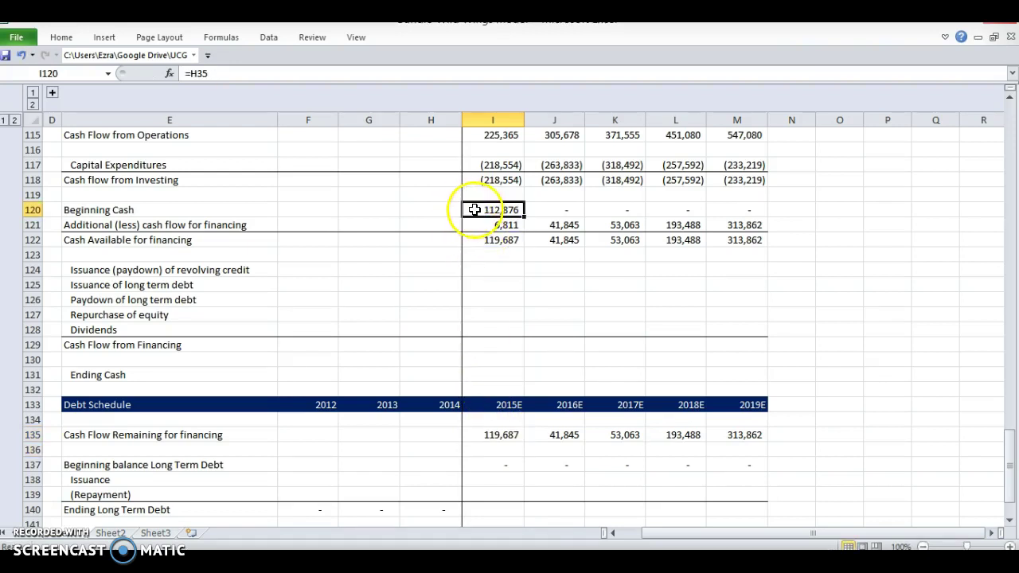
key(Down)
key(F2)
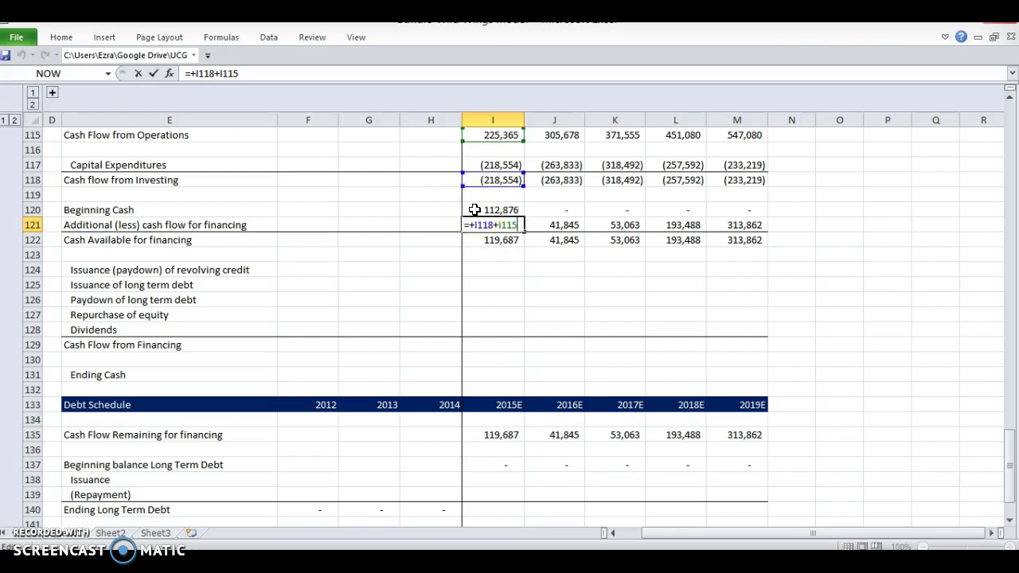
key(Return)
key(Down)
key(Down)
key(Down)
key(Down)
key(Down)
key(Down)
key(Down)
key(Down)
key(Down)
key(Down)
key(Down)
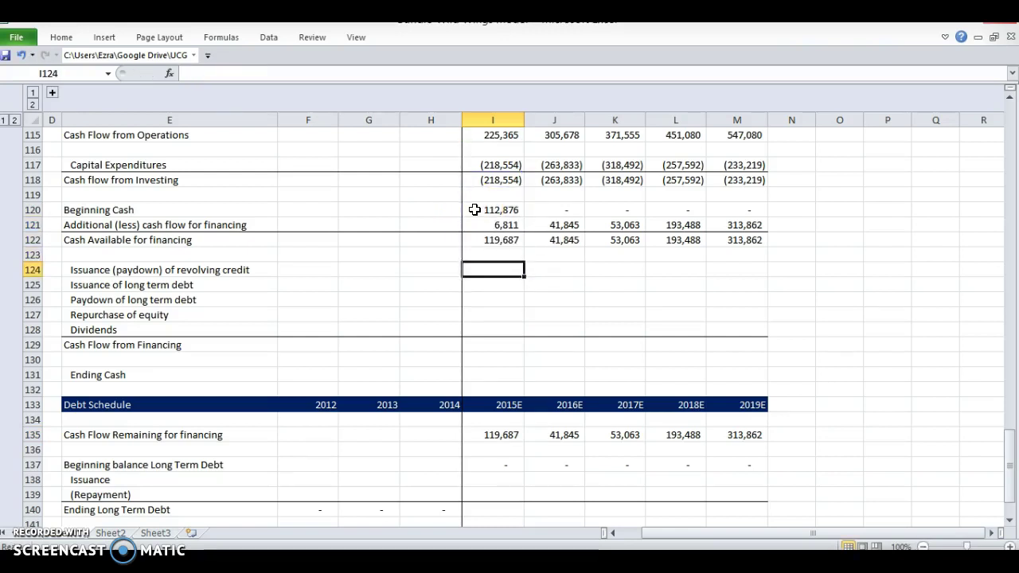
key(Down)
key(Down)
key(ctrl+shift+Right)
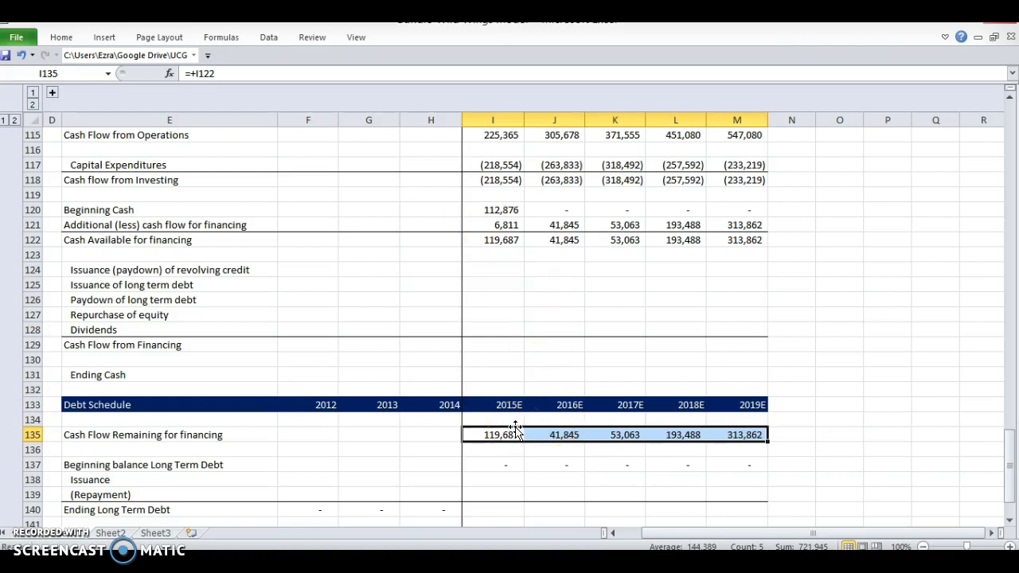
scroll(470, 433, down, 2)
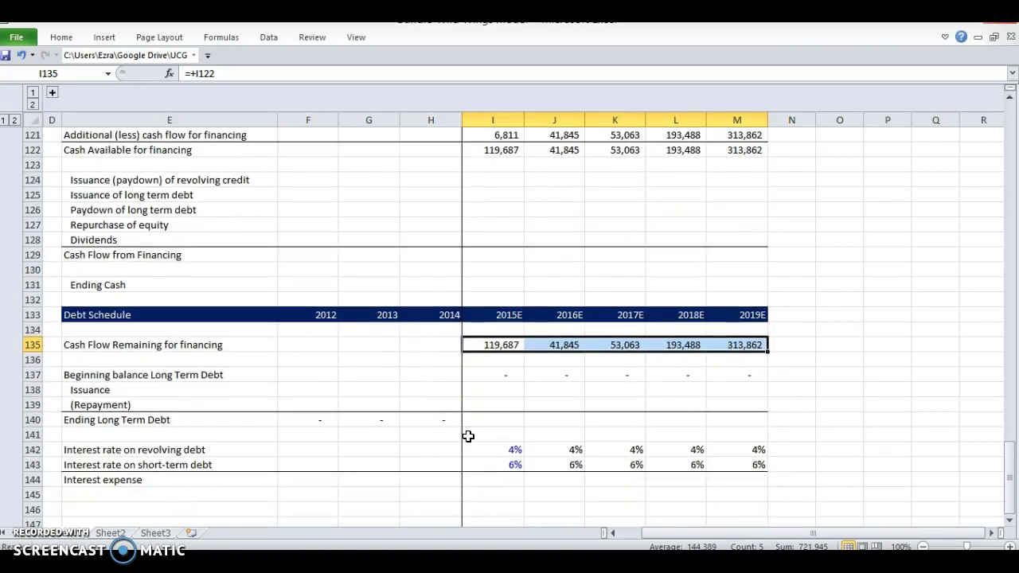
click(478, 411)
key(Up)
key(Up)
key(Up)
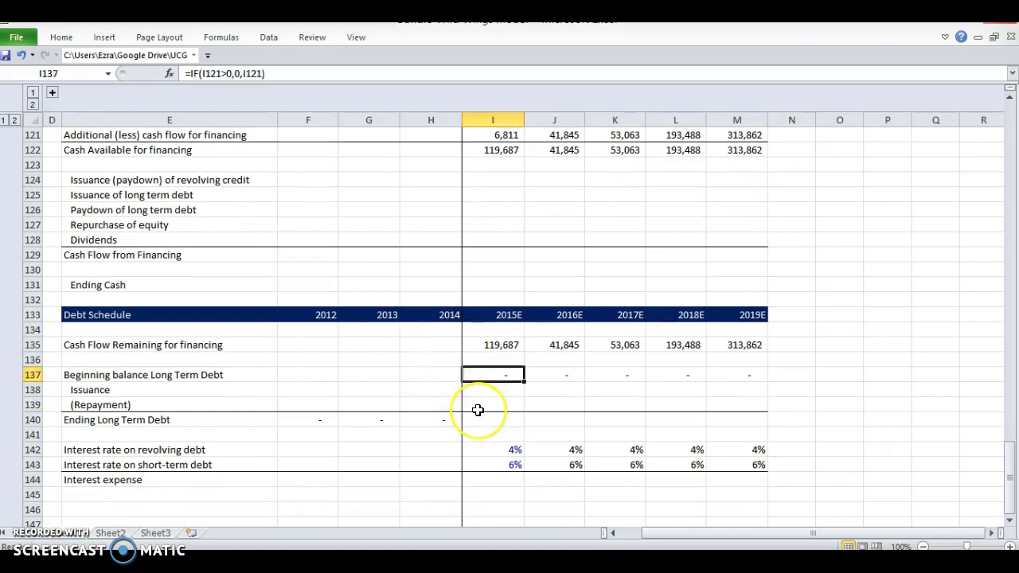
scroll(478, 411, up, 20)
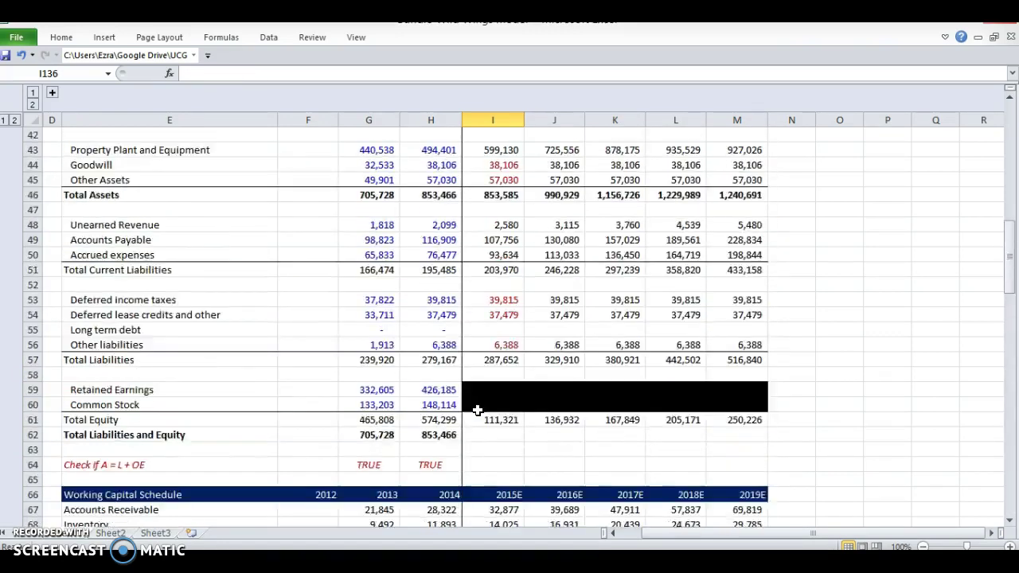
scroll(478, 410, up, 3)
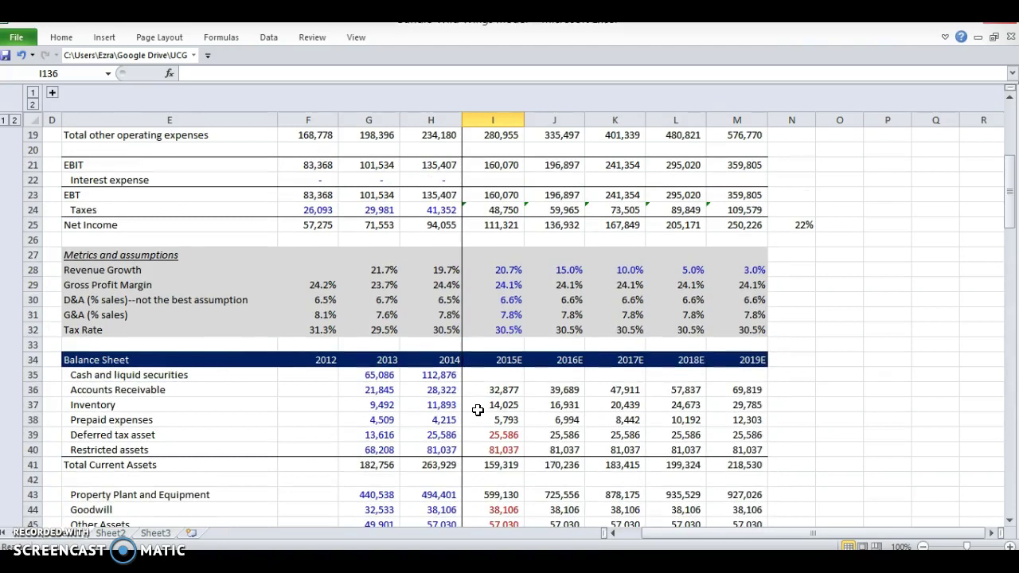
scroll(478, 410, down, 4)
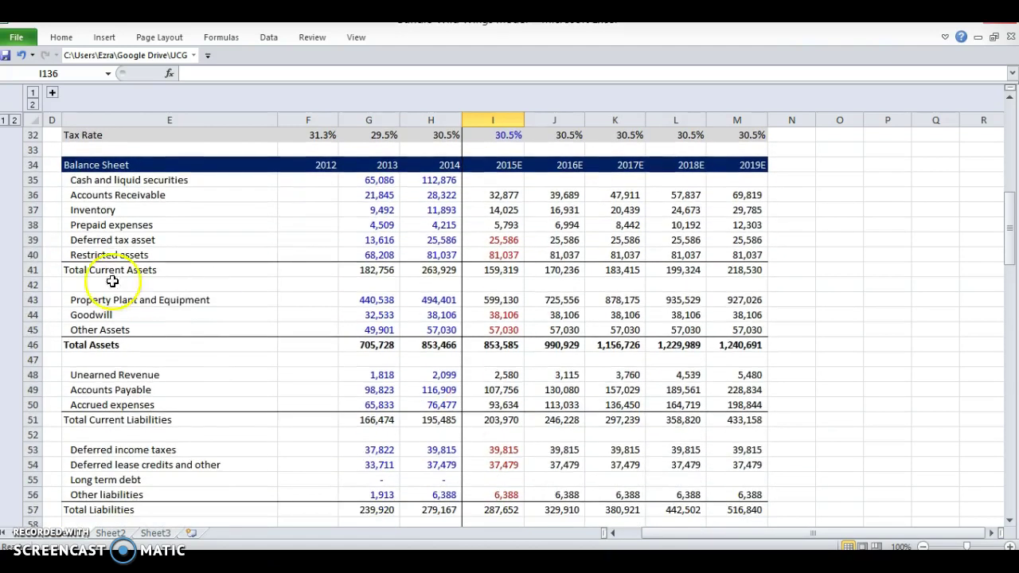
scroll(107, 390, down, 1)
drag(107, 390, 99, 360)
scroll(99, 358, down, 1)
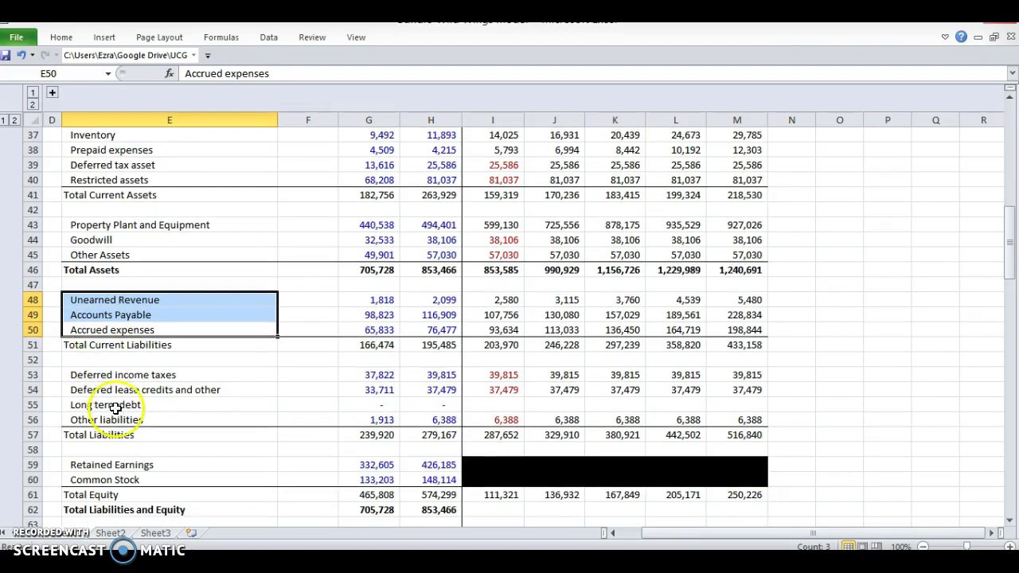
drag(113, 419, 110, 375)
drag(374, 404, 550, 405)
click(549, 404)
scroll(545, 402, down, 4)
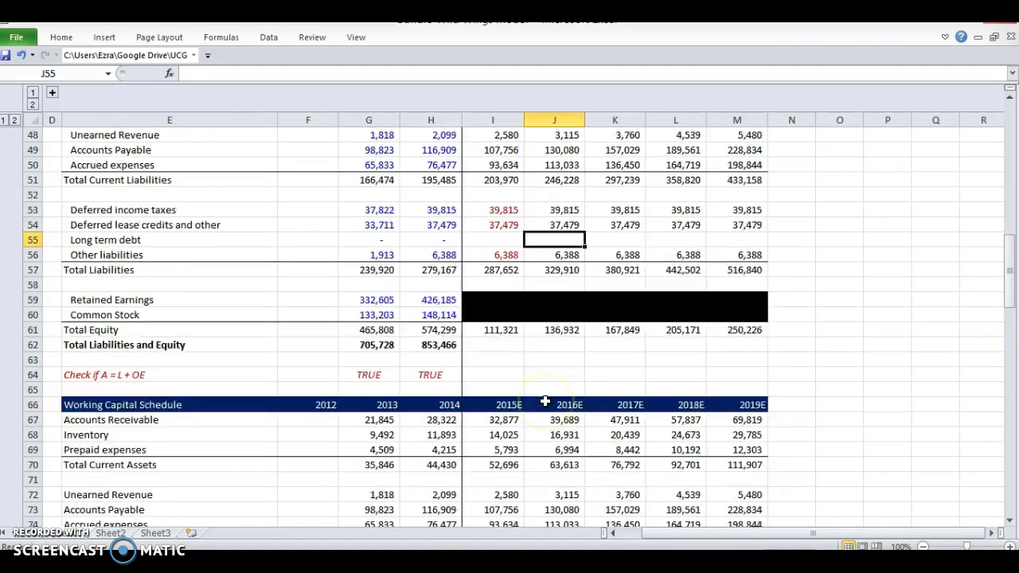
scroll(545, 401, down, 3)
scroll(544, 401, up, 4)
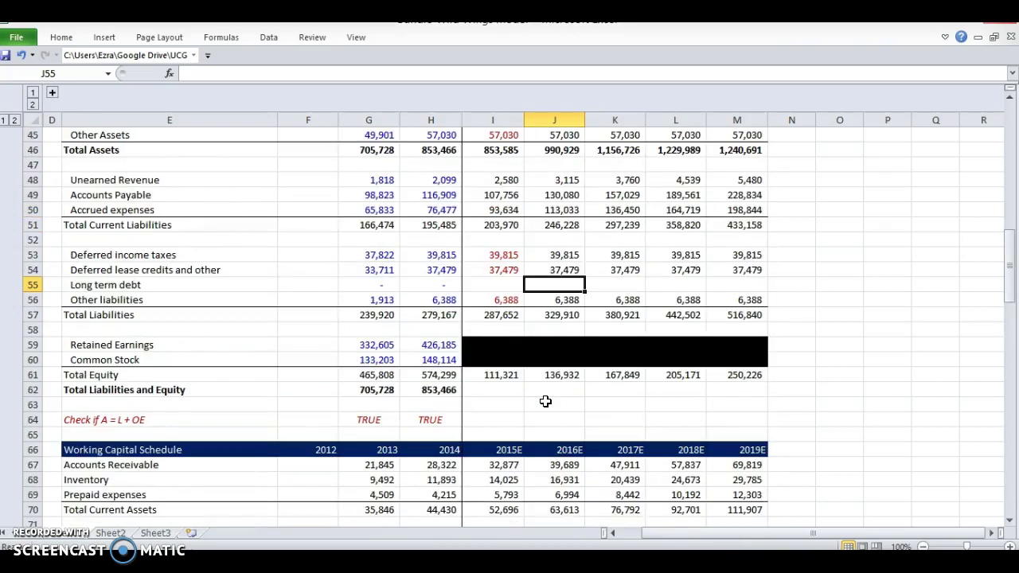
scroll(545, 401, down, 10)
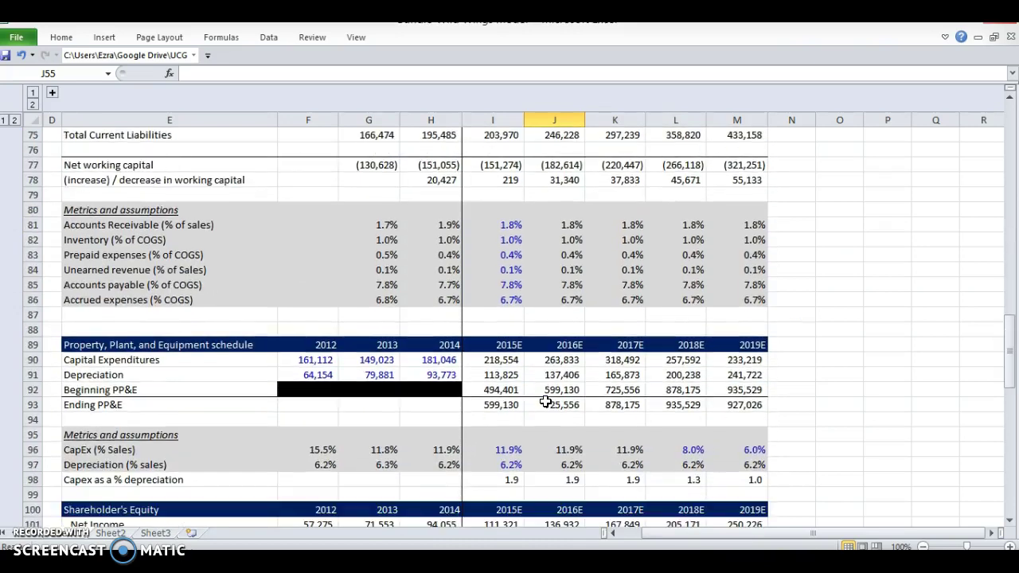
scroll(546, 402, down, 3)
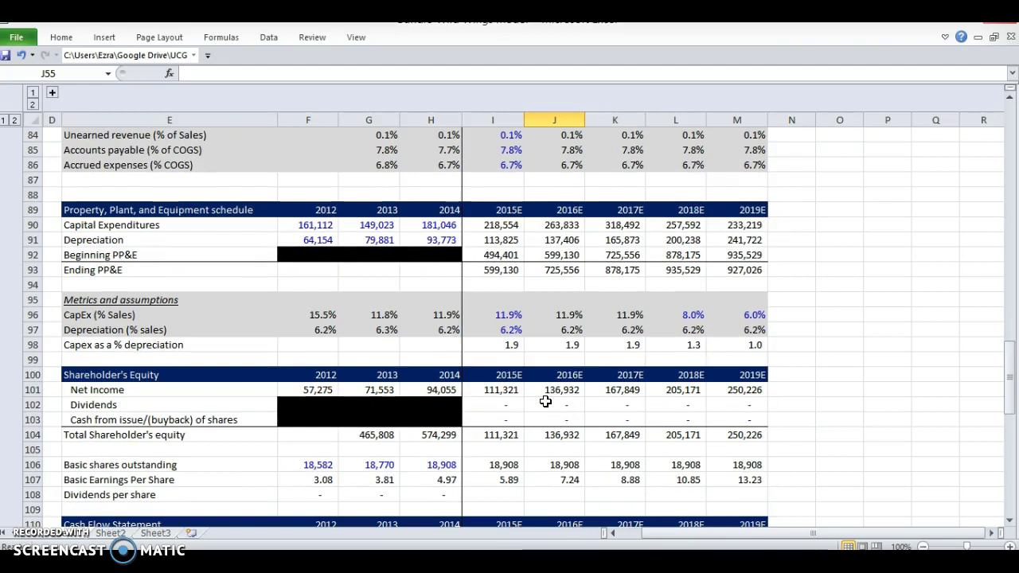
scroll(452, 335, down, 3)
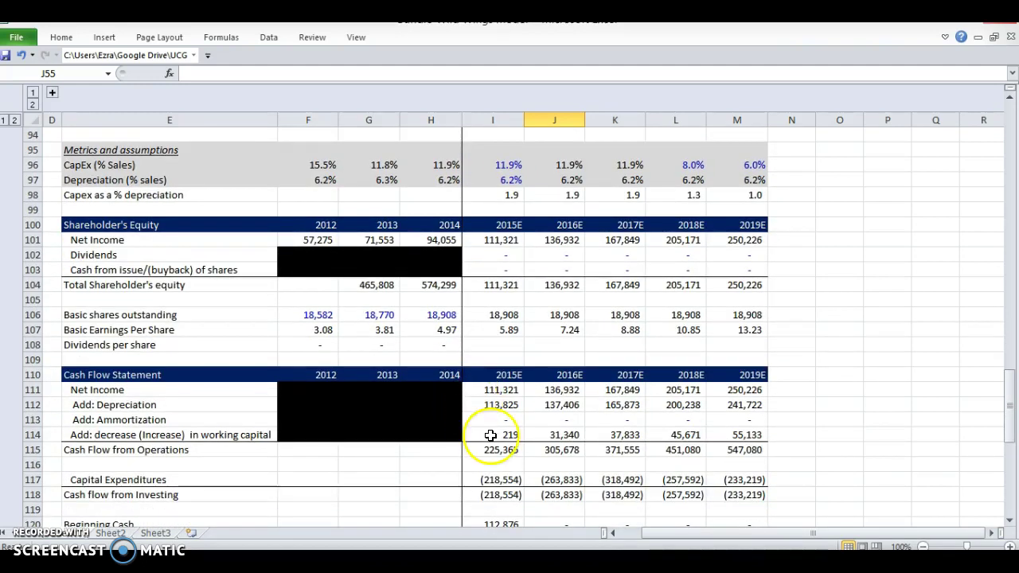
scroll(489, 432, down, 1)
scroll(489, 382, down, 4)
scroll(491, 383, down, 1)
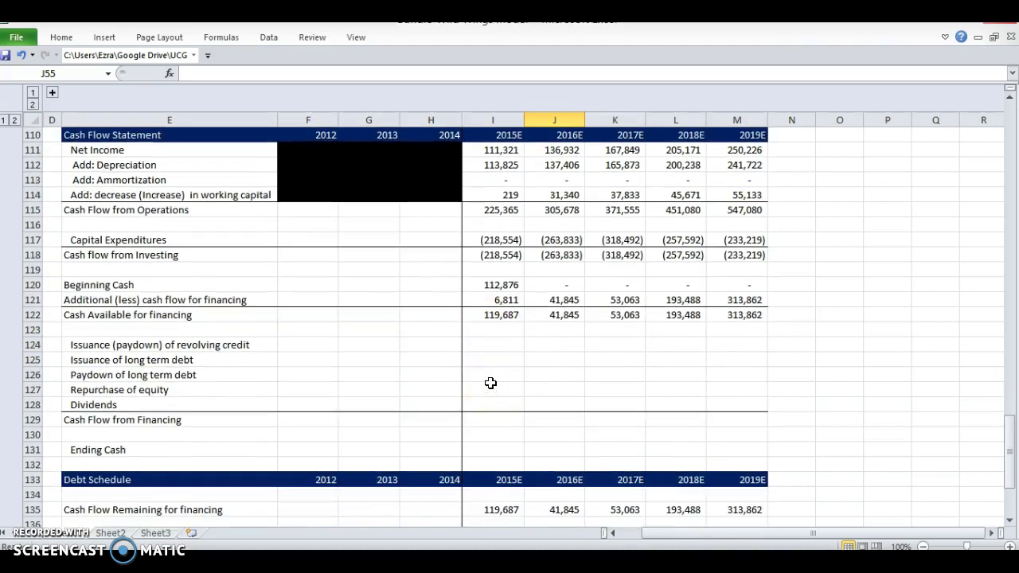
scroll(491, 383, down, 3)
click(492, 358)
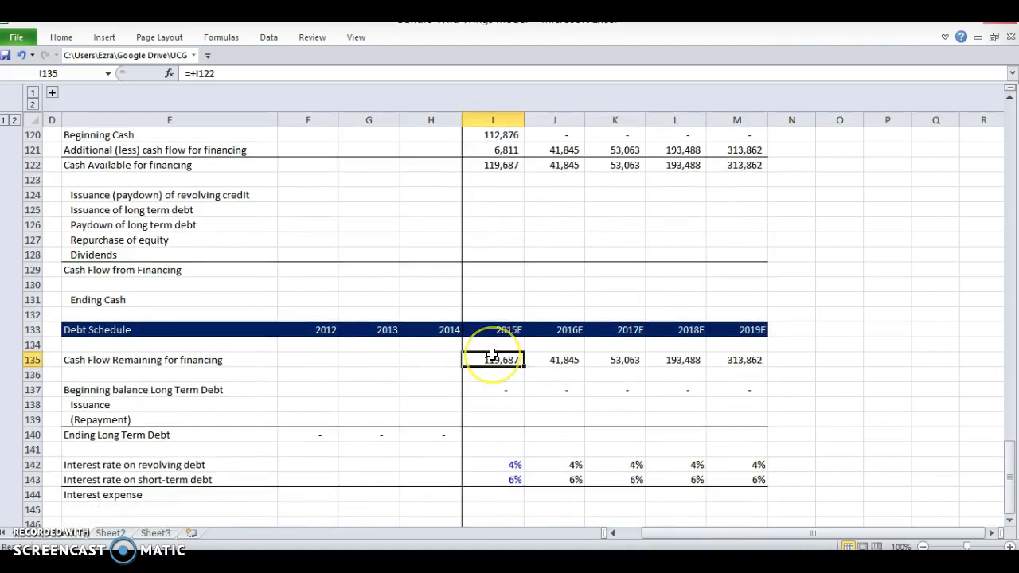
key(Right)
key(Right)
key(Left)
key(Left)
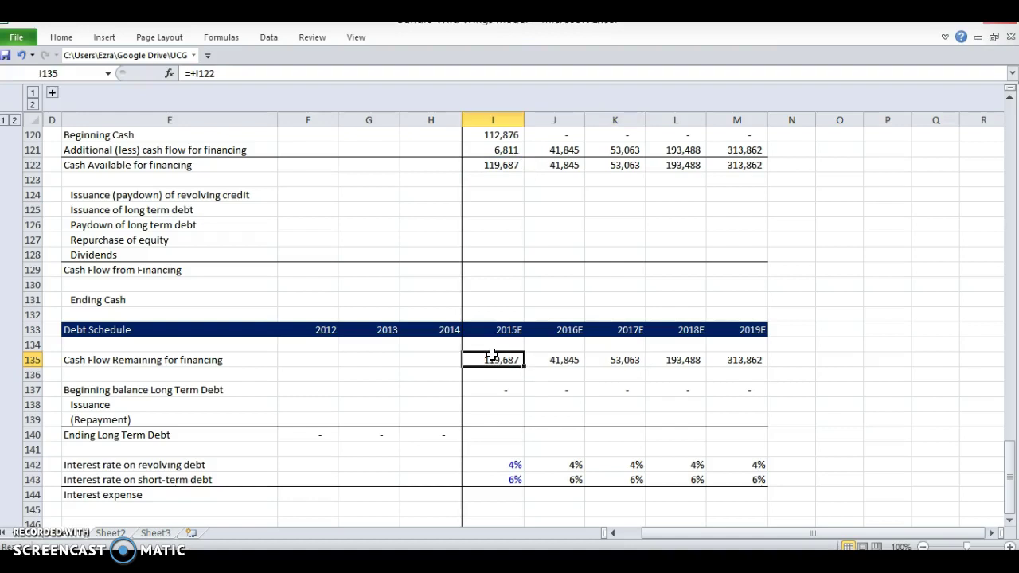
key(Right)
key(Right)
key(F2)
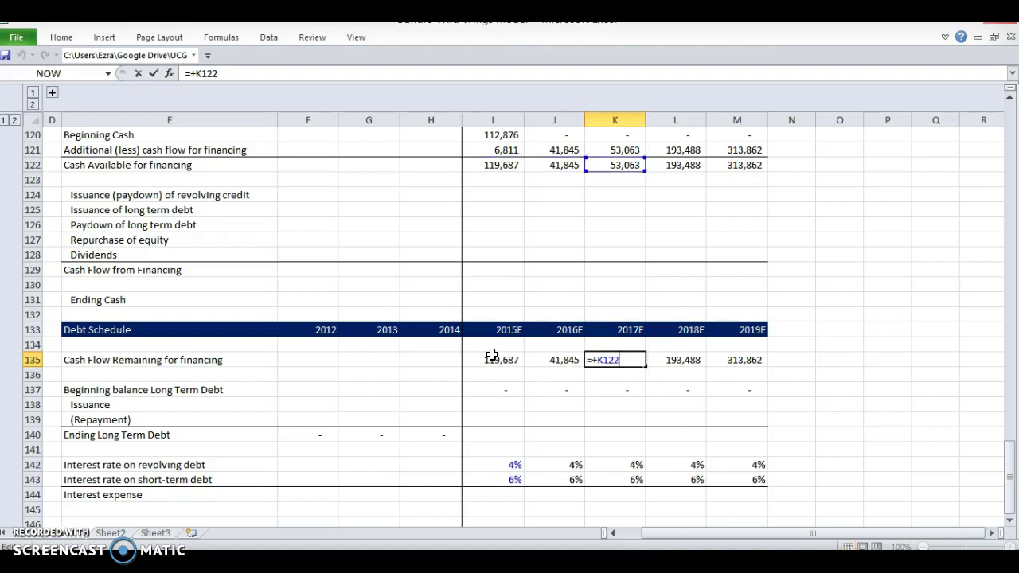
key(Escape)
key(Left)
key(F2)
key(Escape)
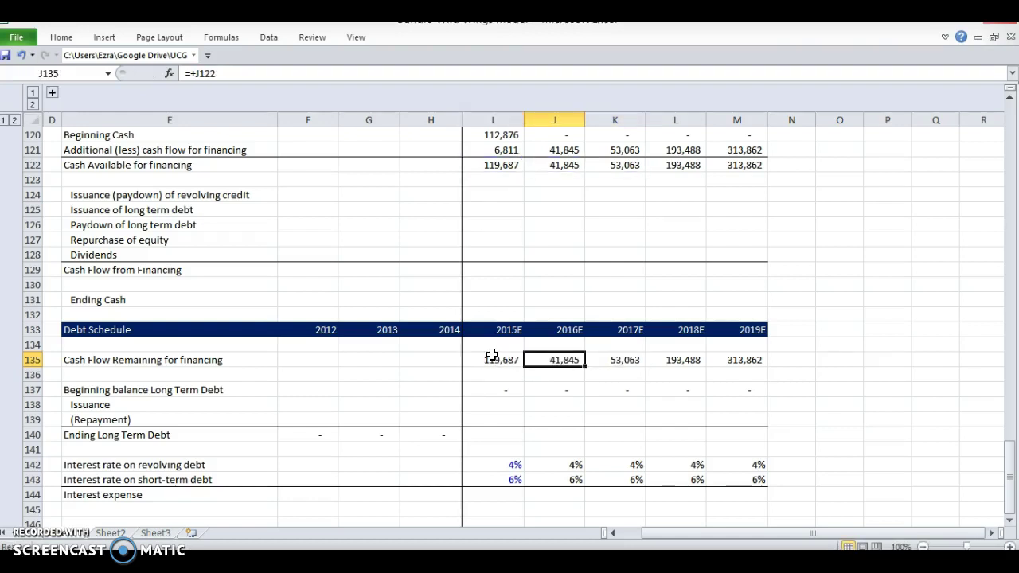
key(F2)
key(Escape)
key(Right)
key(F2)
key(Escape)
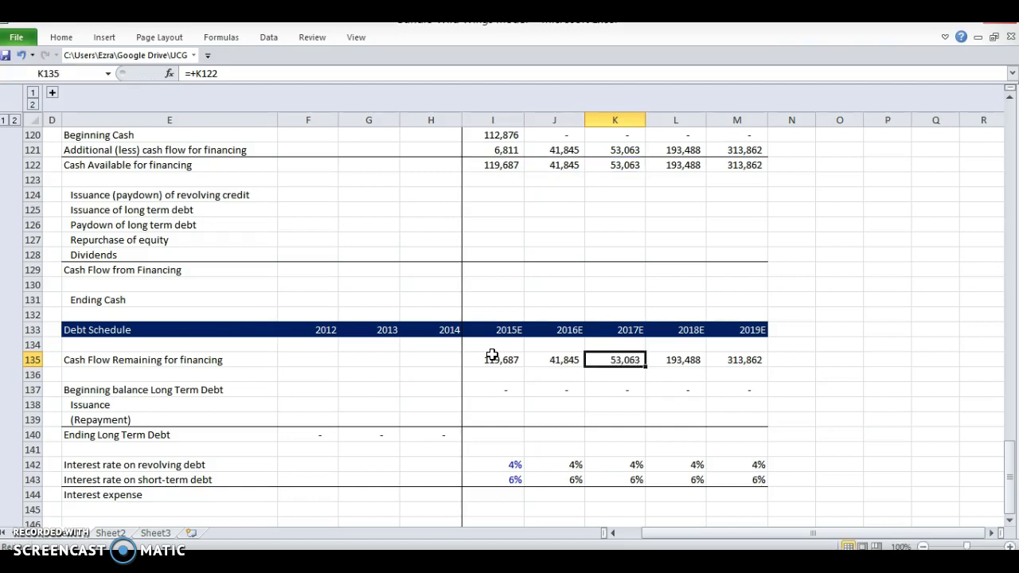
key(Right)
key(Left)
key(Left)
key(Left)
key(Down)
key(Down)
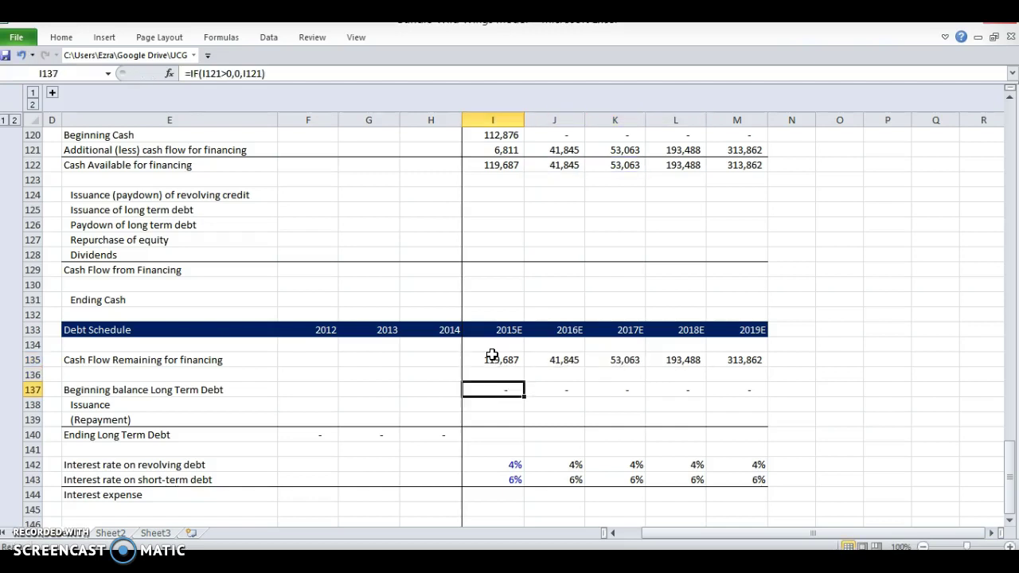
key(Left)
key(Left)
key(Left)
key(Left)
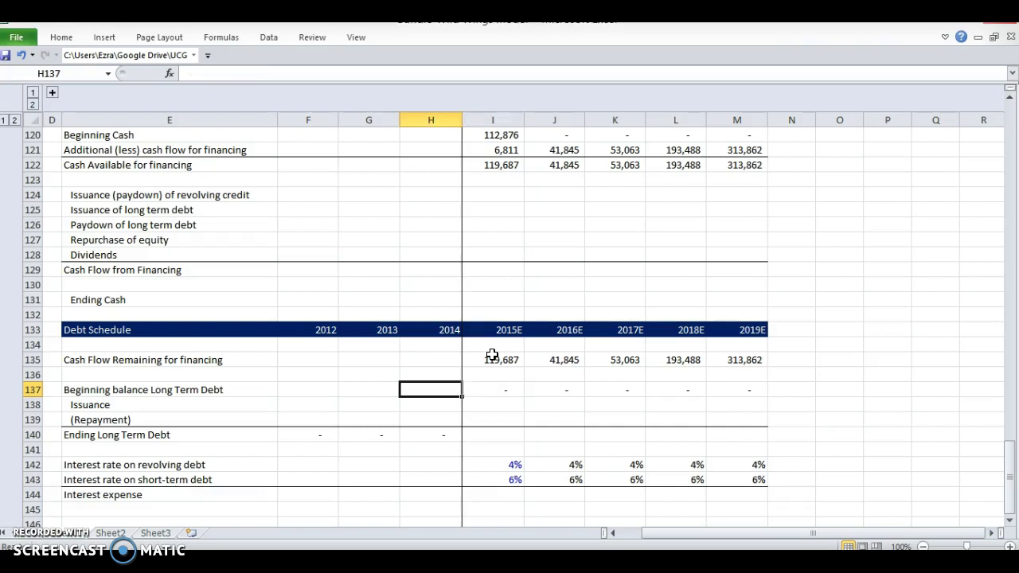
key(shift+Down)
key(shift+Down)
key(shift+Right)
key(shift+Right)
key(shift+Right)
key(shift+Down)
key(shift+Right)
key(shift+Right)
key(shift+Right)
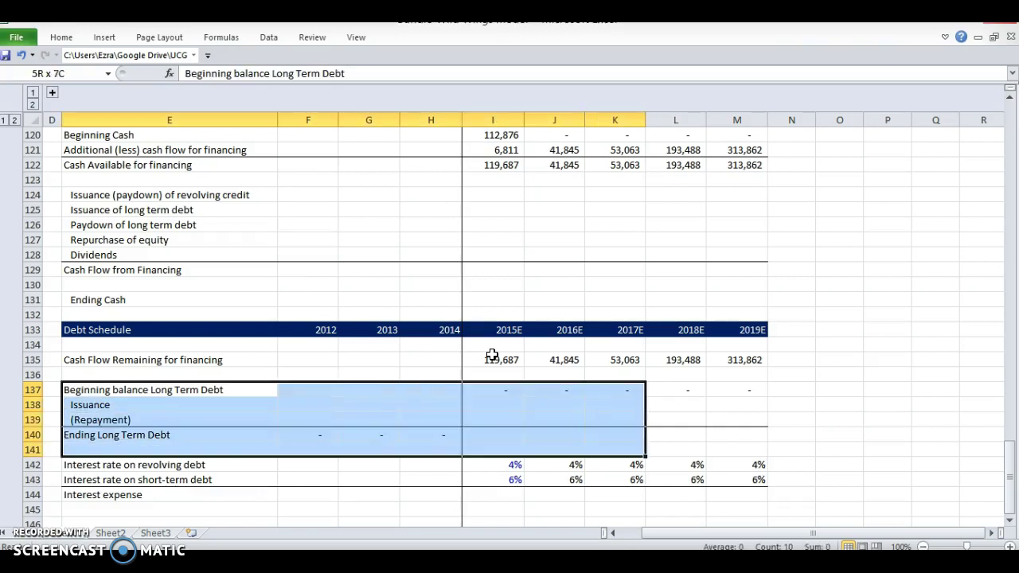
key(shift+Right)
key(shift+Right)
key(Up)
key(Up)
key(Right)
key(Right)
key(Right)
key(Right)
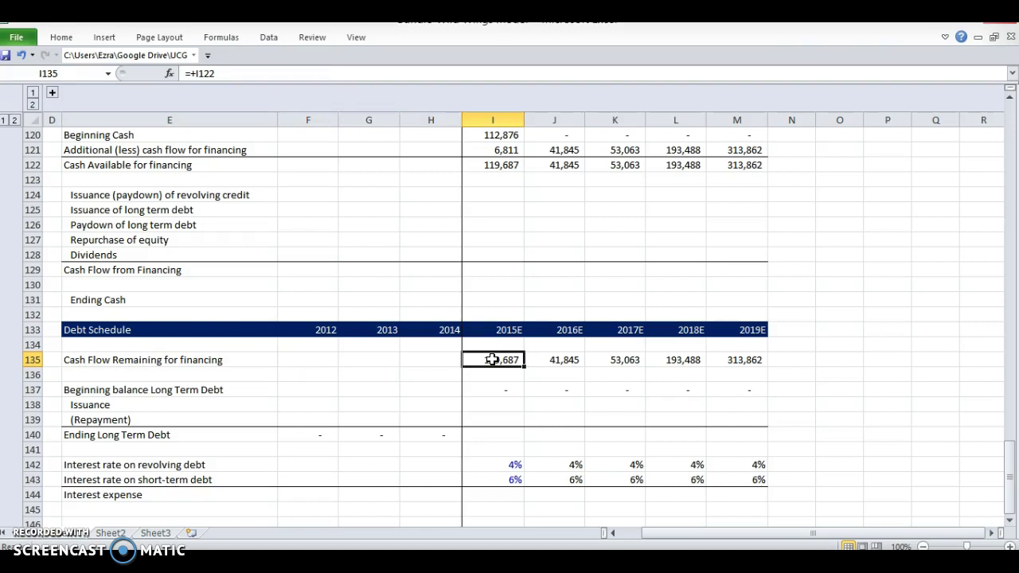
key(Down)
key(Down)
key(Down)
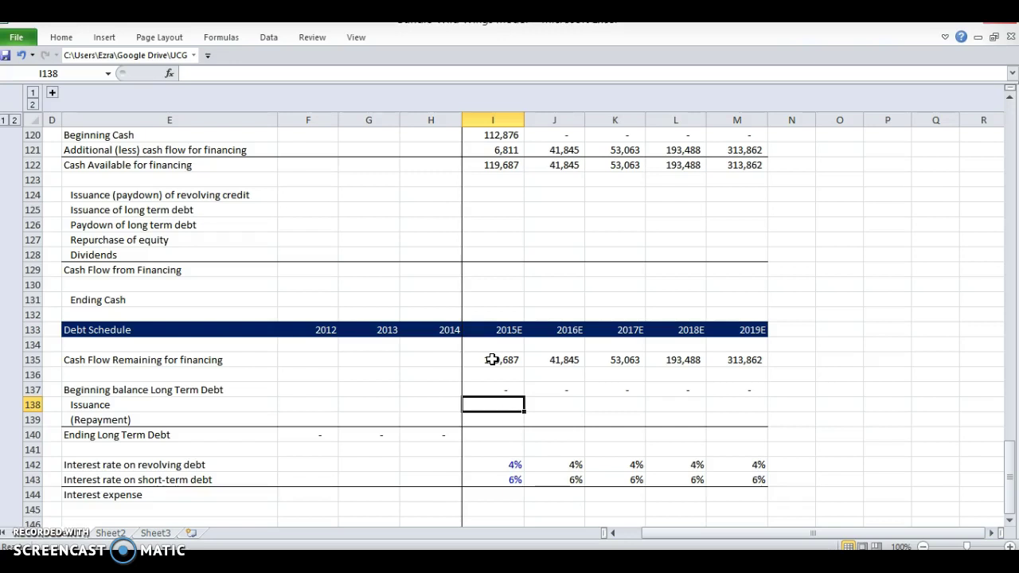
key(Up)
key(Up)
key(Up)
key(F2)
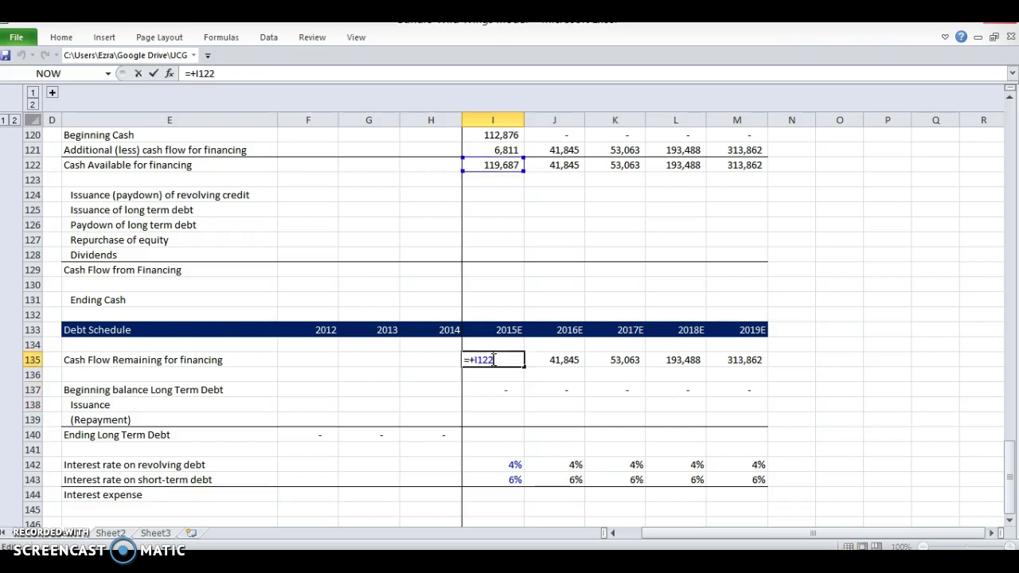
key(Escape)
key(Down)
key(Down)
key(Down)
key(F2)
key(Escape)
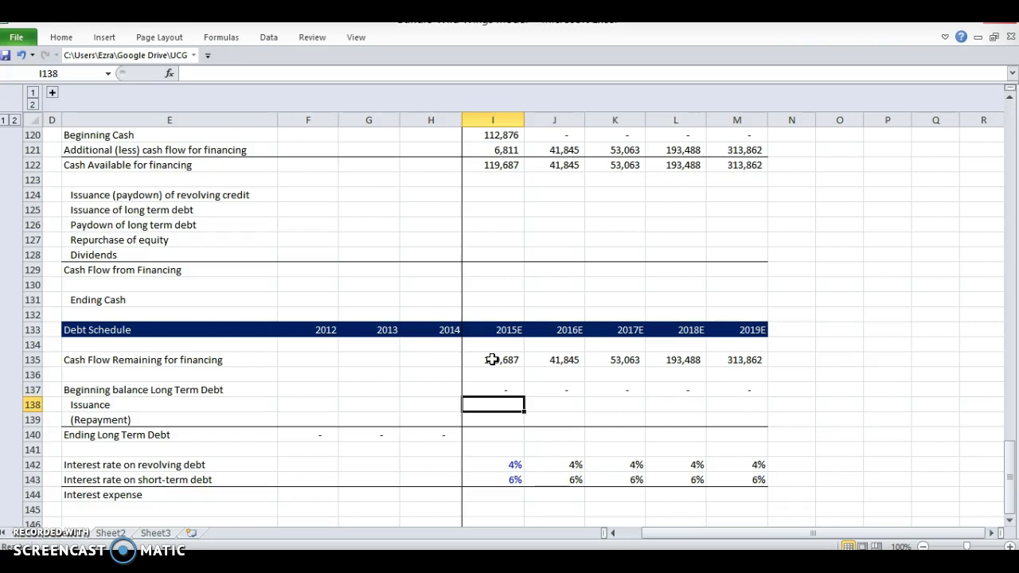
Set long-term debt issuance to 0 for 2015E and fill it across to 2019E
key(Down)
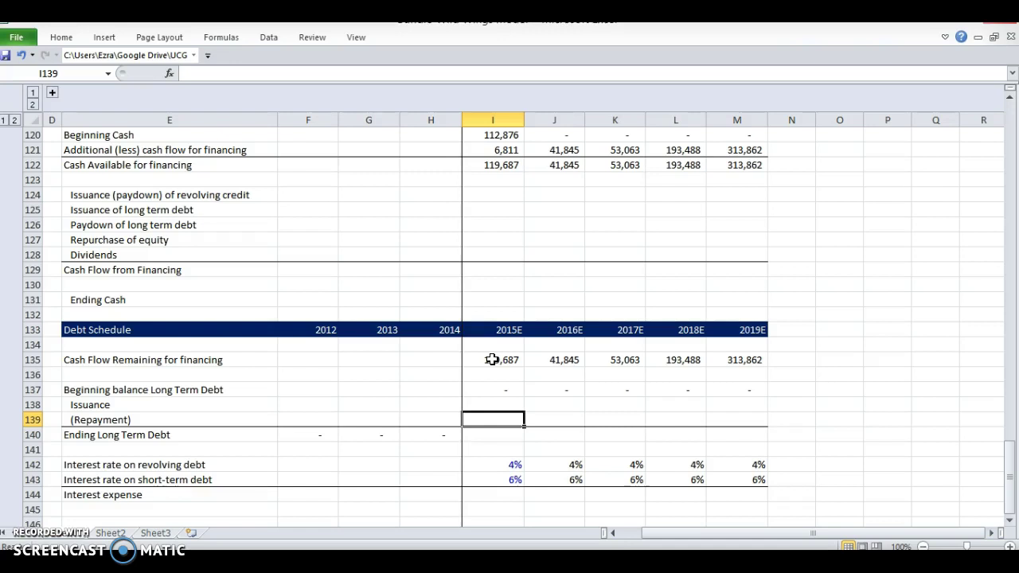
key(Left)
key(Left)
key(Left)
key(Left)
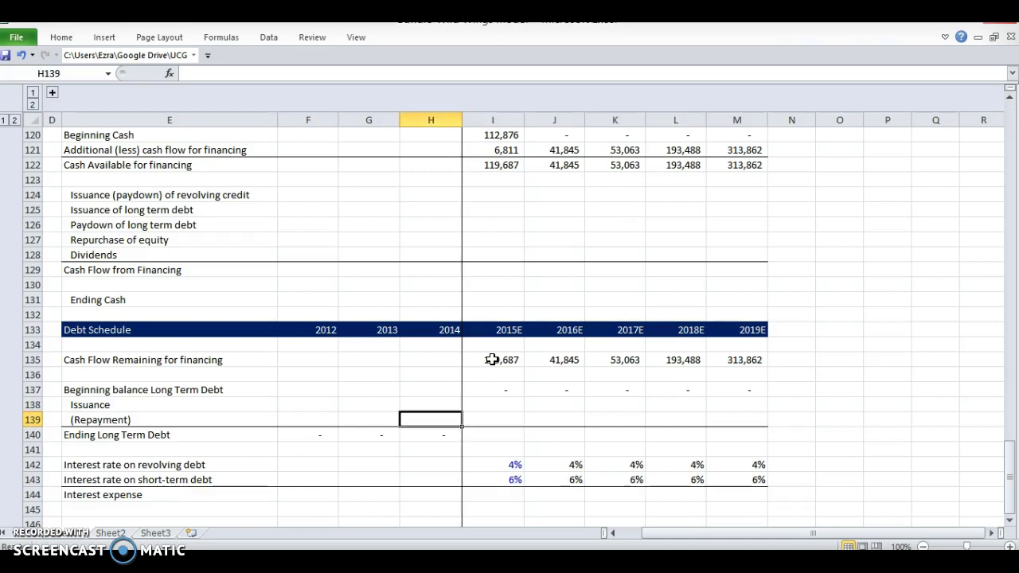
key(shift+Right)
key(shift+Right)
key(shift+Right)
key(shift+Right)
key(shift+Right)
key(shift+Right)
key(shift+Right)
key(shift+Right)
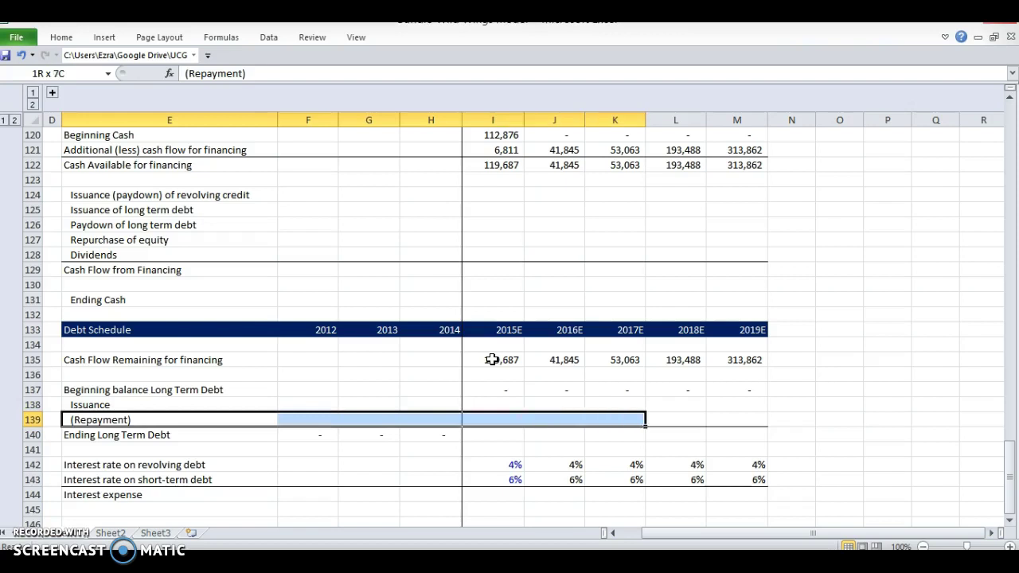
key(Left)
key(Right)
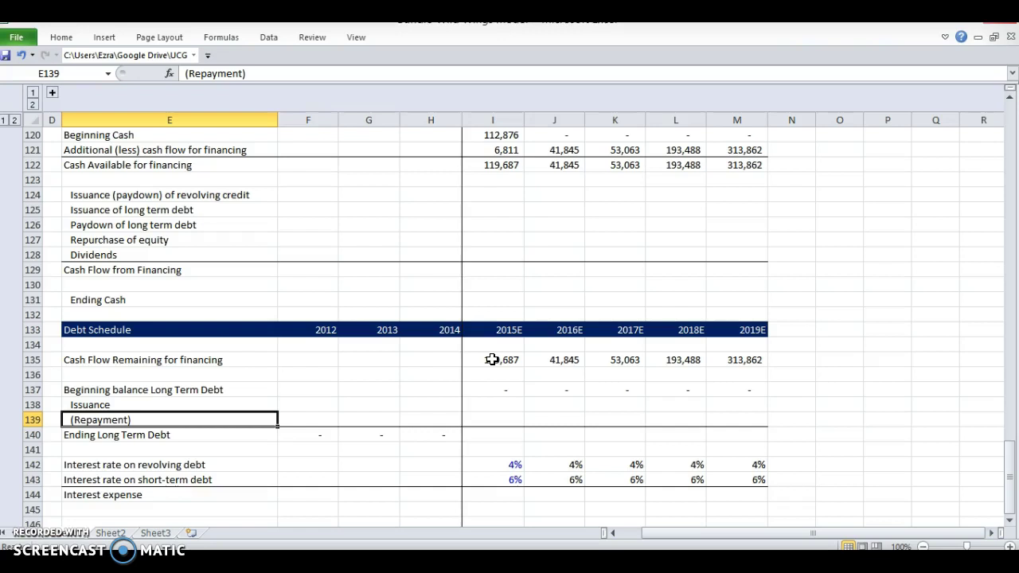
key(Up)
key(Right)
key(Right)
key(Right)
key(Right)
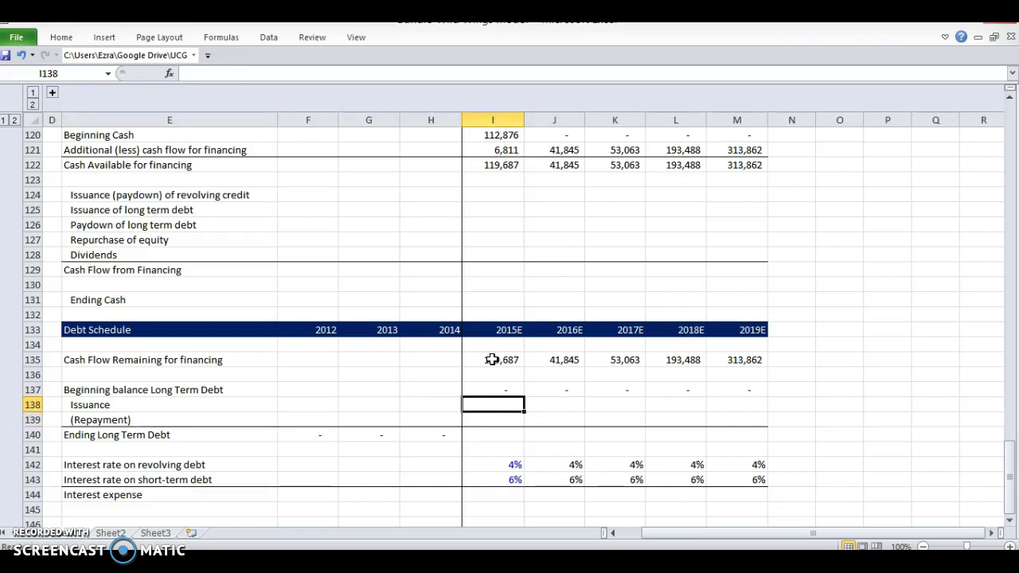
text(0)
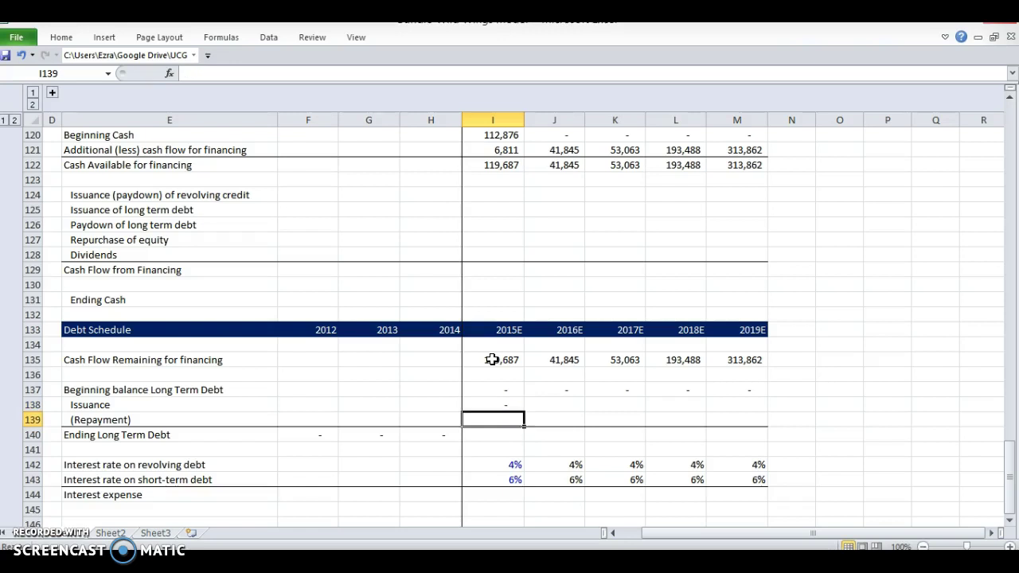
key(ctrl+Return)
key(shift+Right)
key(shift+Right)
key(shift+Right)
key(shift+Right)
key(ctrl+r)
Set long-term debt repayment to 0 for 2015E–2019E
key(Down)
text(0)
key(Return)
key(Up)
key(shift+Right)
key(shift+Right)
key(shift+Right)
key(shift+Right)
key(ctrl+r)
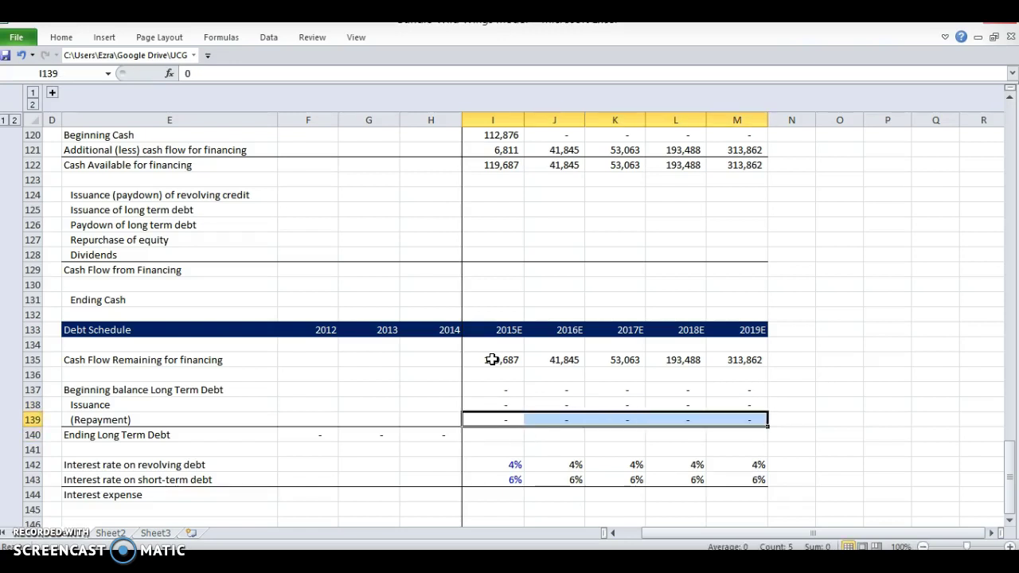
Make Ending Long Term Debt =I137+I138-I139 for 2015E through 2019E
key(Down)
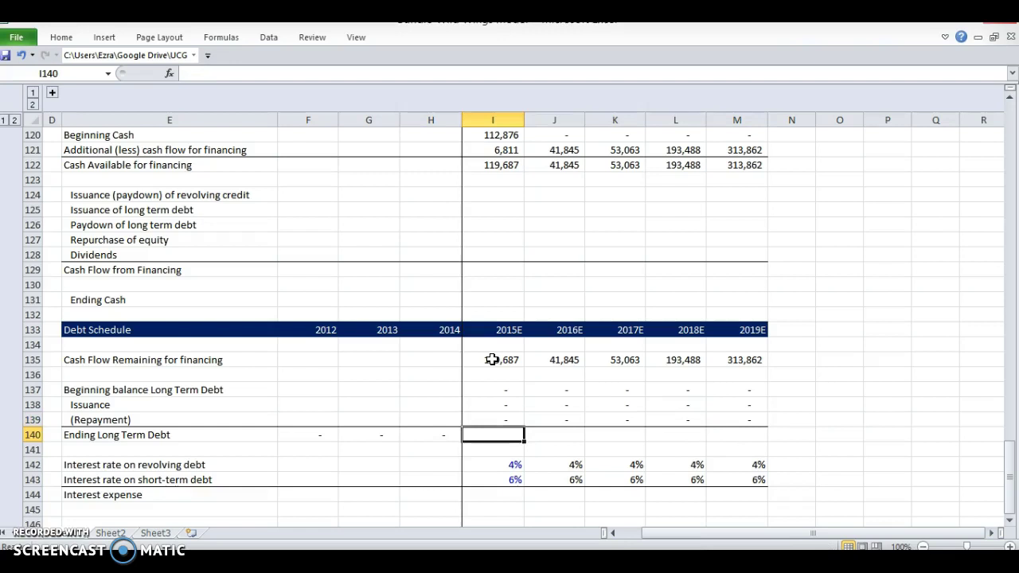
text(=)
key(Up)
key(Up)
key(Up)
text(+)
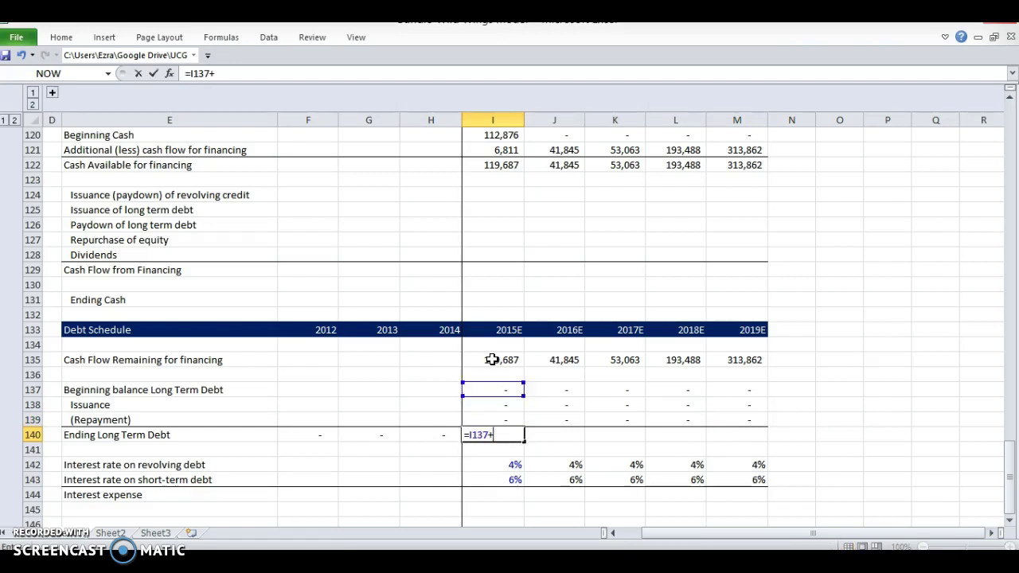
key(Up)
key(Up)
text(-)
key(Up)
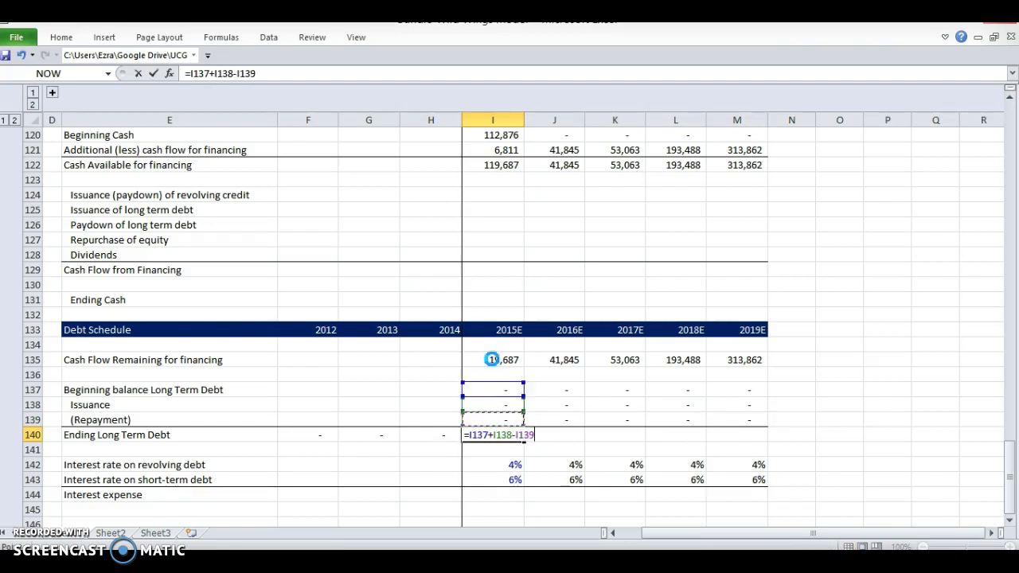
key(ctrl+Return)
key(shift+Right)
key(shift+Right)
key(shift+Right)
key(shift+Right)
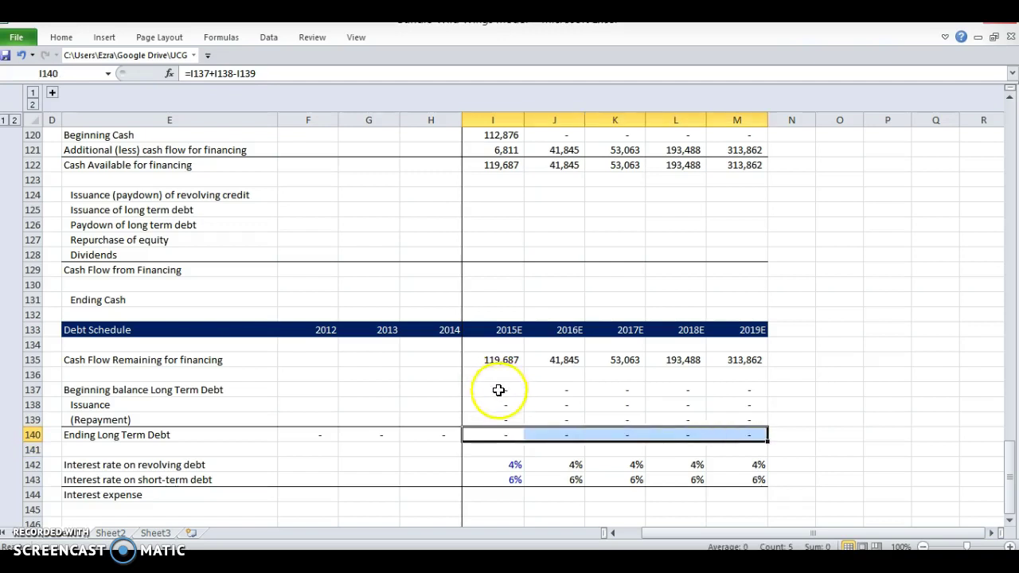
Review the issuance, repayment, cash remaining and beginning long-term debt values
drag(505, 404, 740, 413)
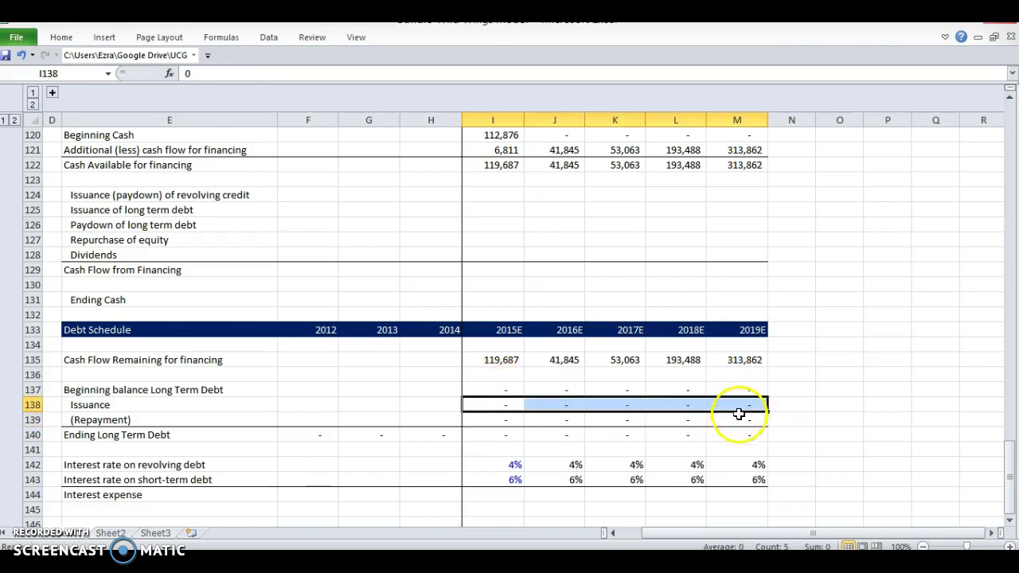
click(740, 415)
drag(505, 360, 740, 360)
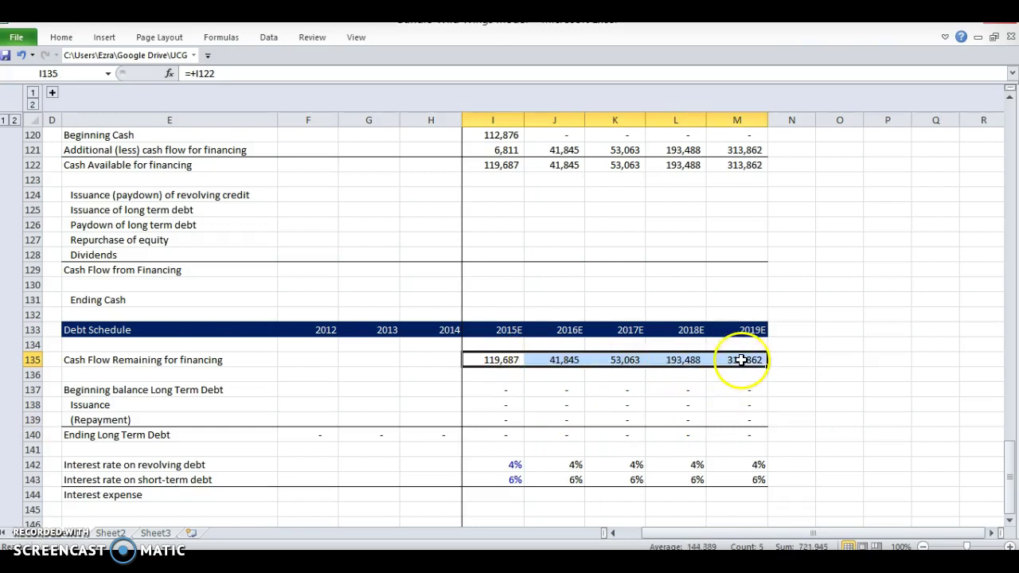
click(741, 360)
click(490, 362)
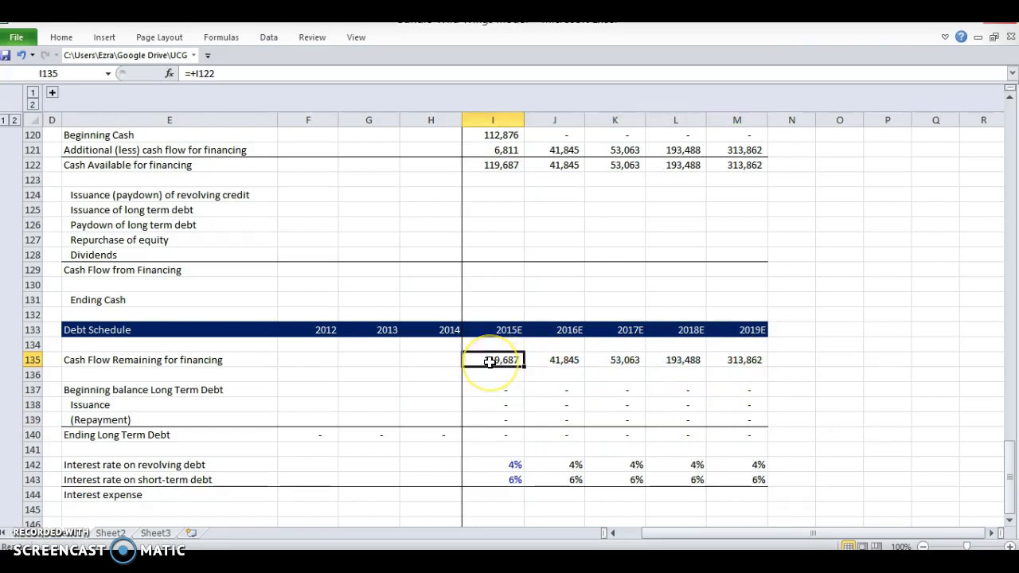
key(Down)
key(Down)
key(Down)
click(492, 387)
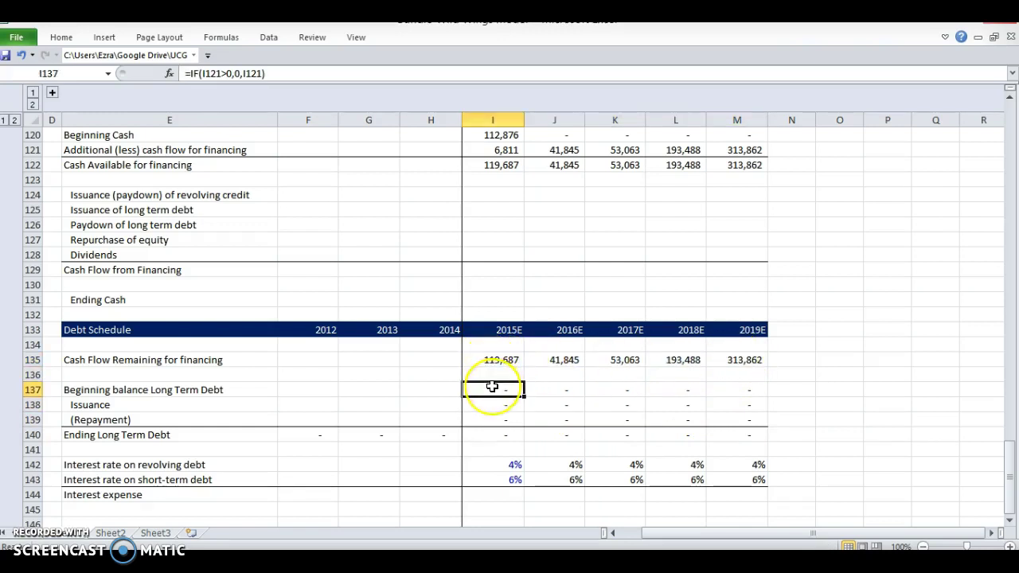
Delete the revolving debt interest rate row
click(516, 465)
key(shift+space)
key(ctrl+minus)
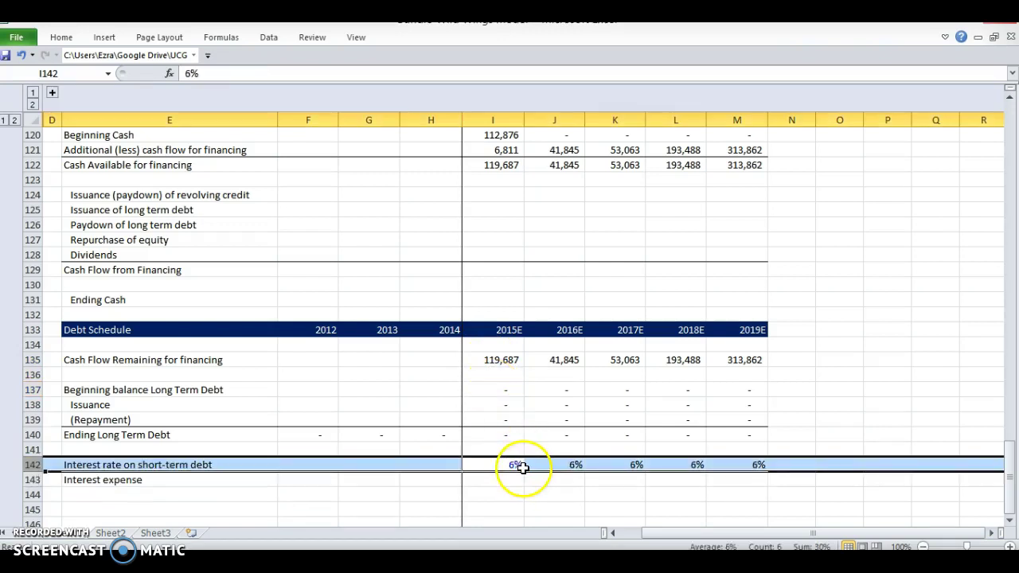
Make interest expense the 6% rate times ending long-term debt for 2015E–2019E
click(512, 434)
key(Down)
click(488, 477)
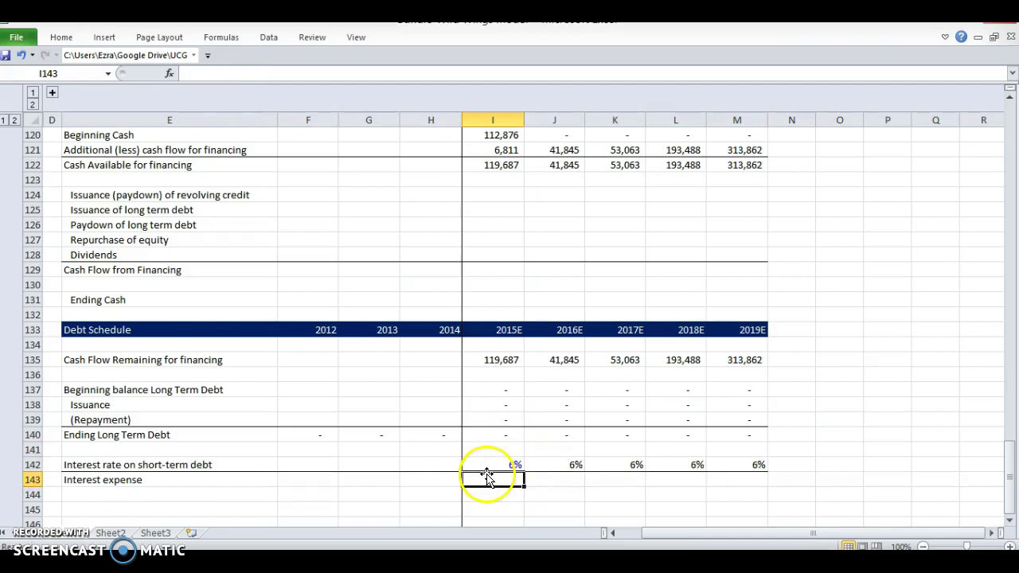
text(+)
key(Up)
text(*)
key(Up)
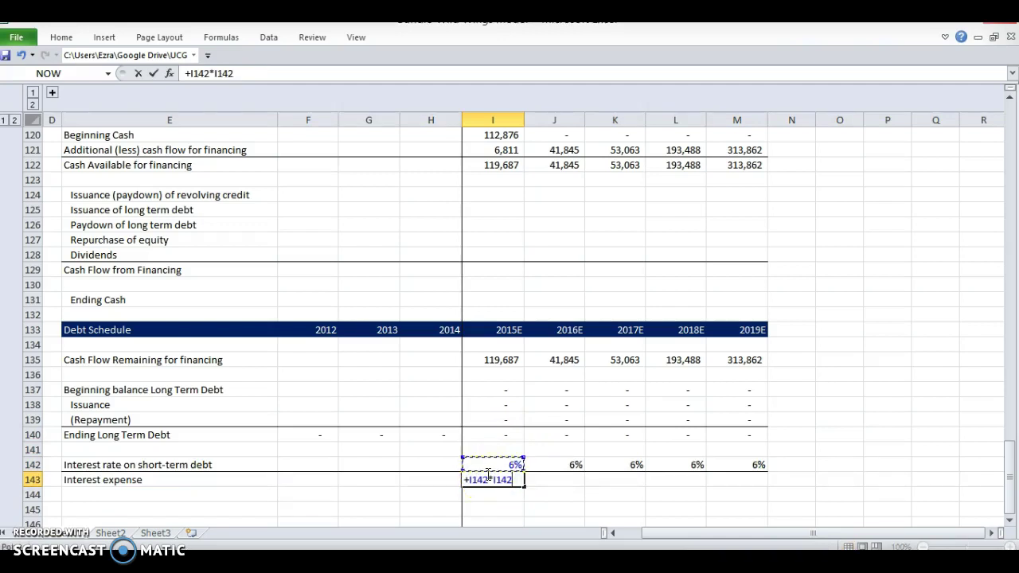
key(Up)
key(Up)
key(ctrl+Return)
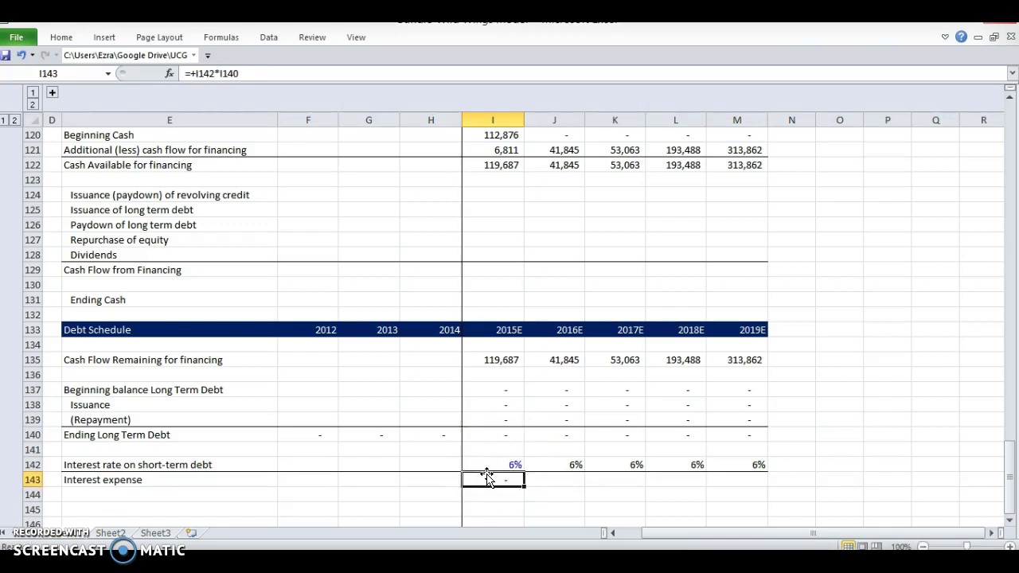
drag(487, 476, 737, 481)
key(ctrl+r)
click(490, 480)
key(Up)
key(Up)
key(Up)
key(Up)
key(Up)
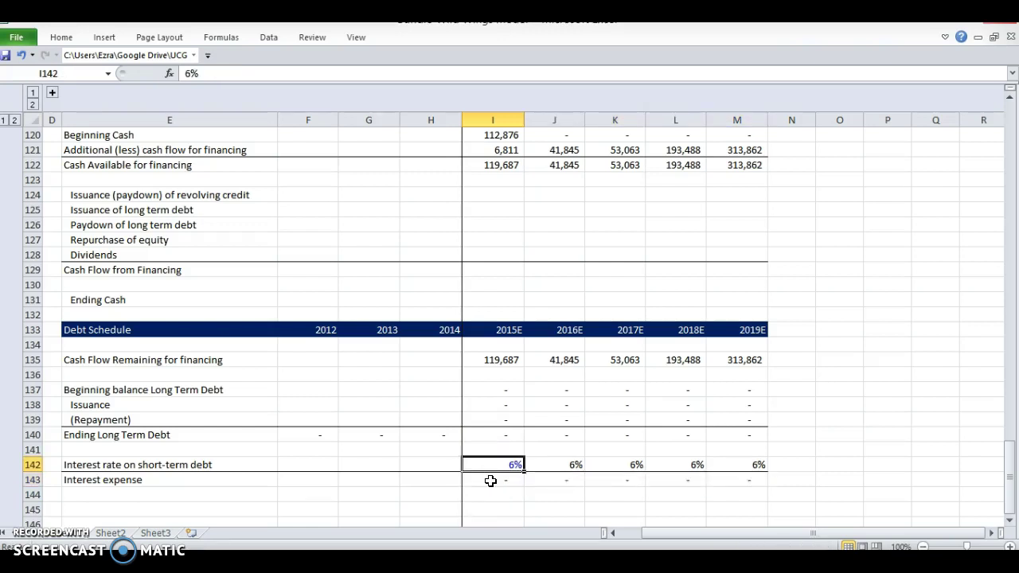
Trial a 500,000 debt issuance, confirm interest expense of 30,000, then undo it
text(500000)
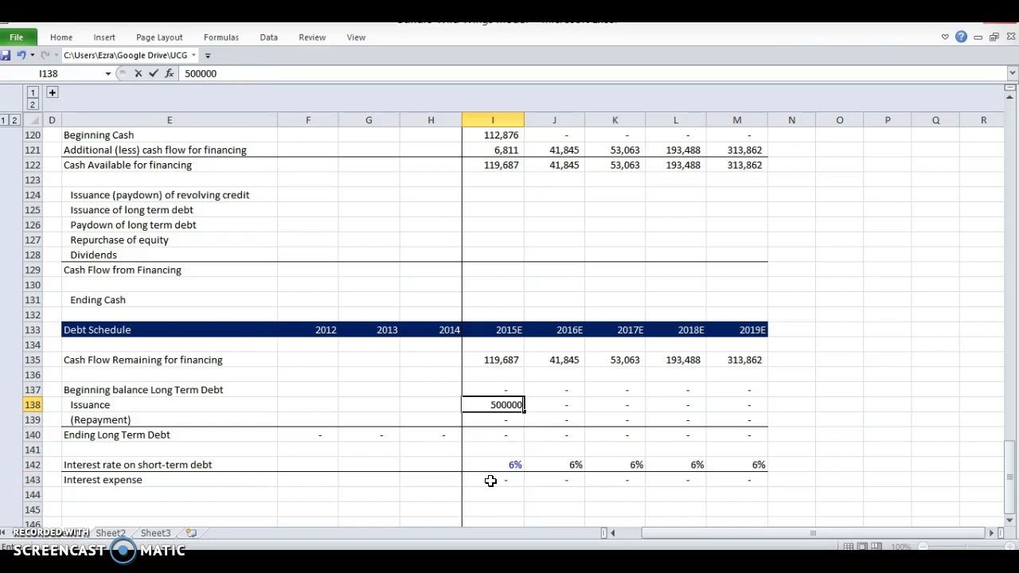
key(Return)
click(478, 481)
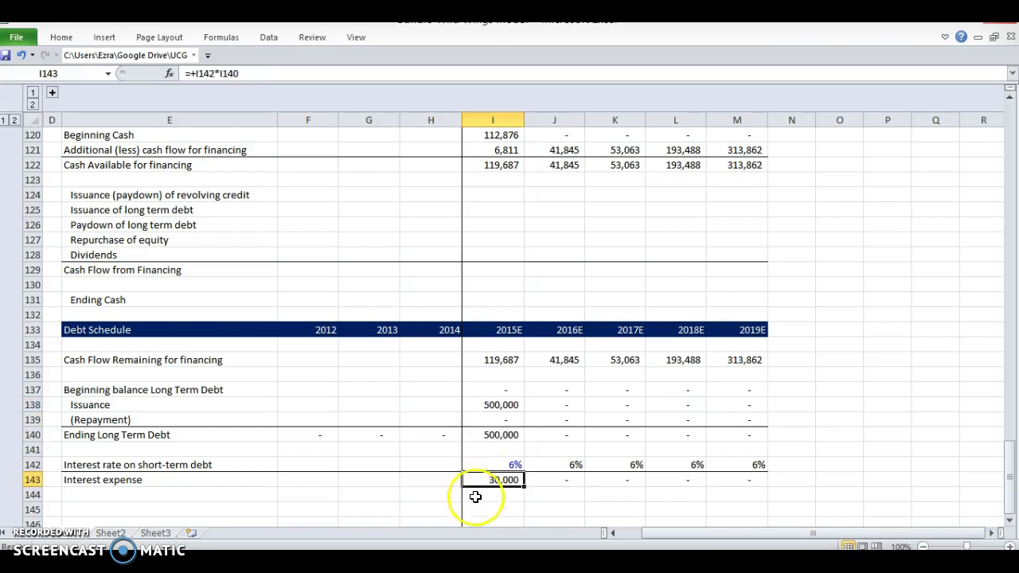
key(ctrl+z)
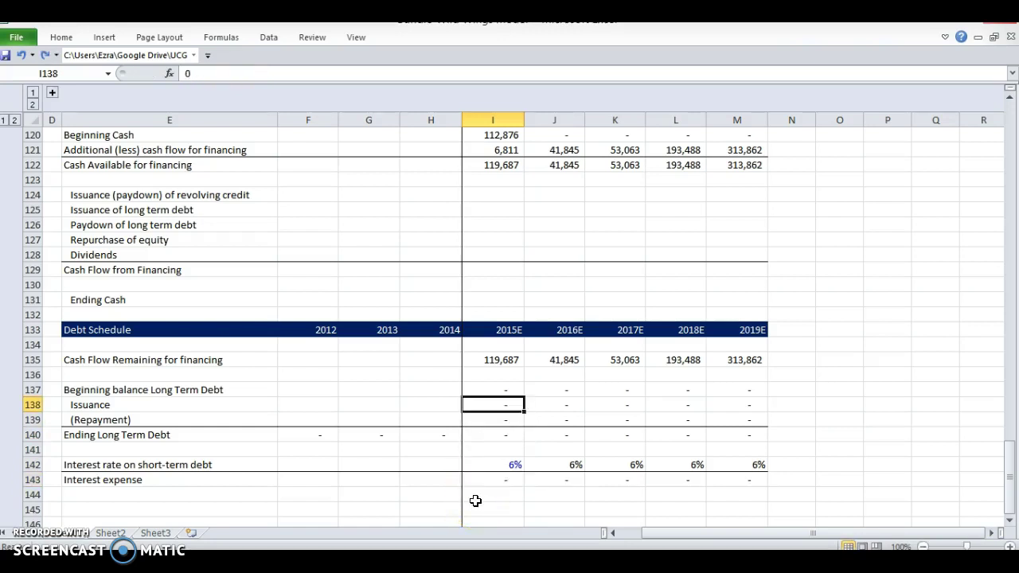
Select the issuance and repayment rows I138:M139 and view the font colour choices
key(ctrl+shift+Right)
key(shift+Down)
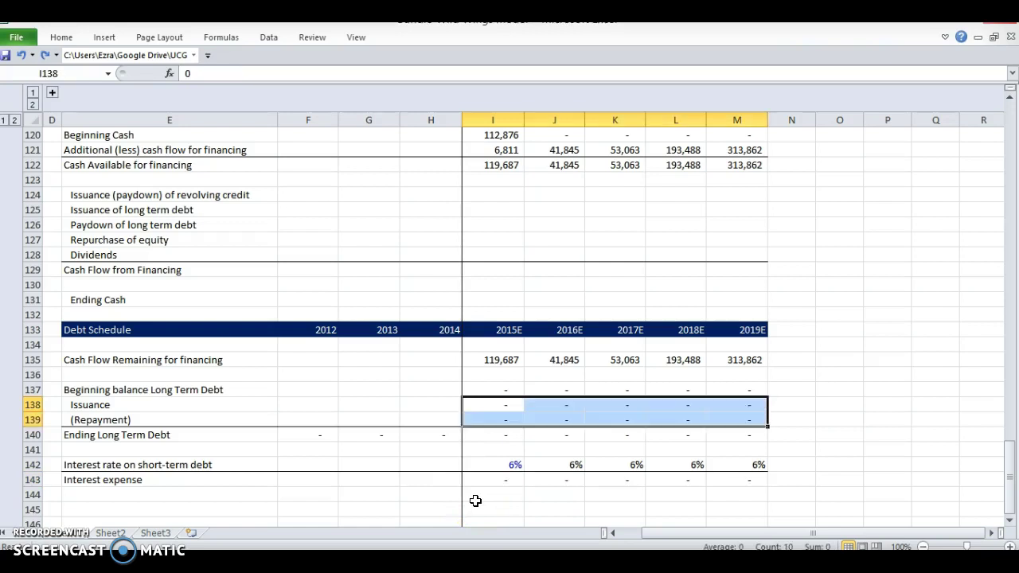
key(alt+h)
key(f)
key(c)
key(Escape)
key(Escape)
Set the revolving credit line to zero for 2015E through 2019E
scroll(515, 360, down, 1)
click(502, 451)
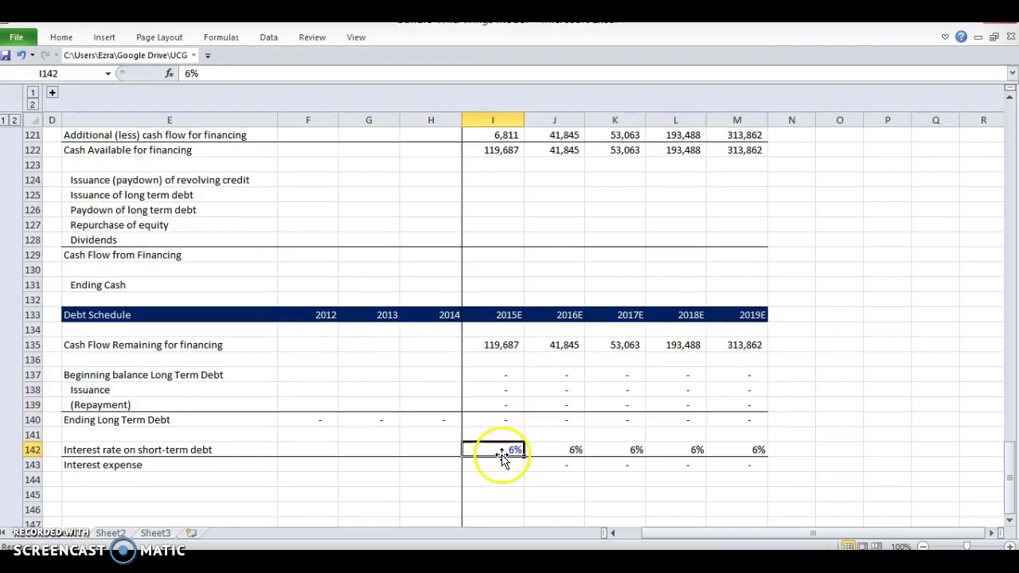
scroll(497, 421, up, 1)
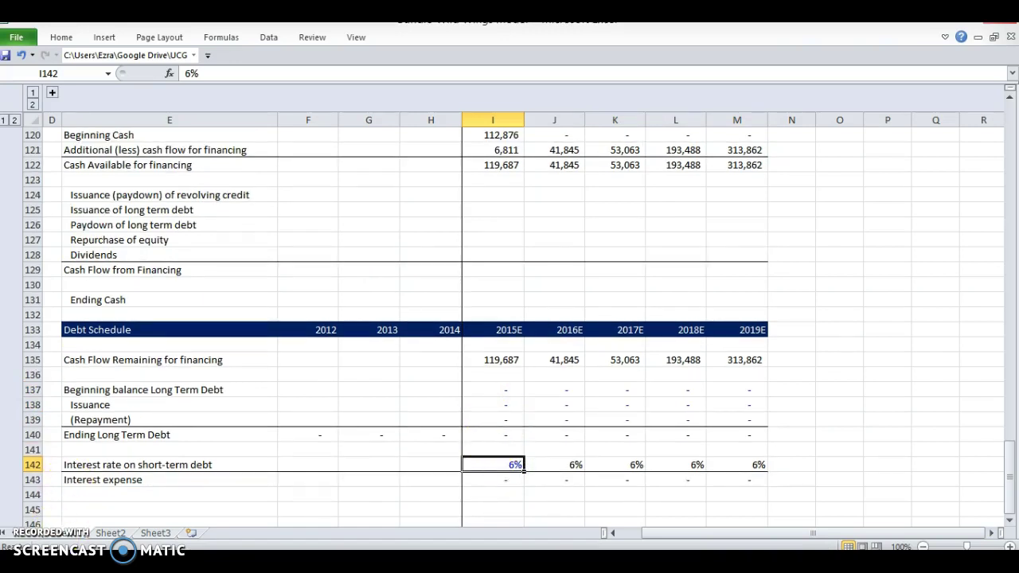
click(519, 192)
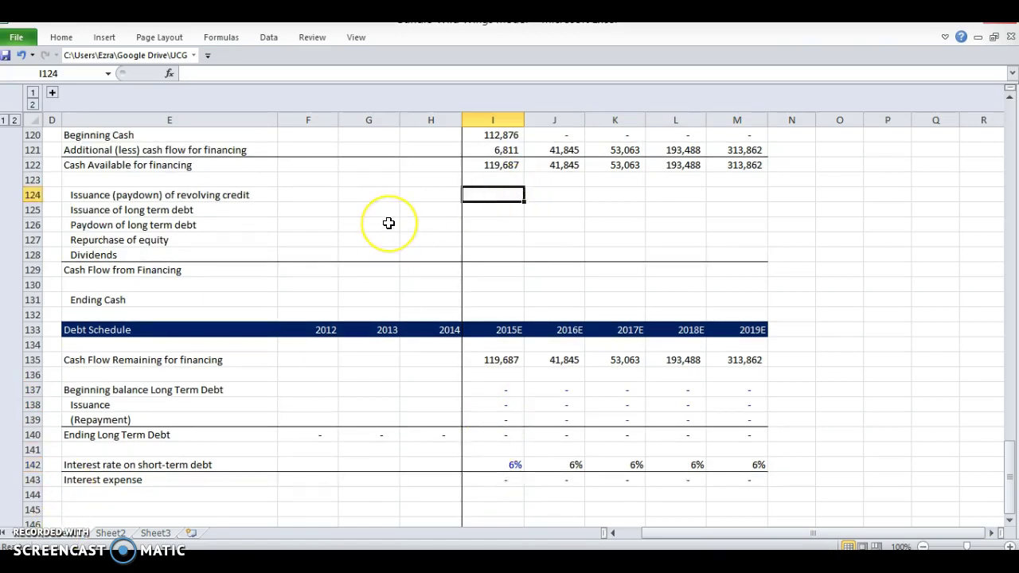
text(=)
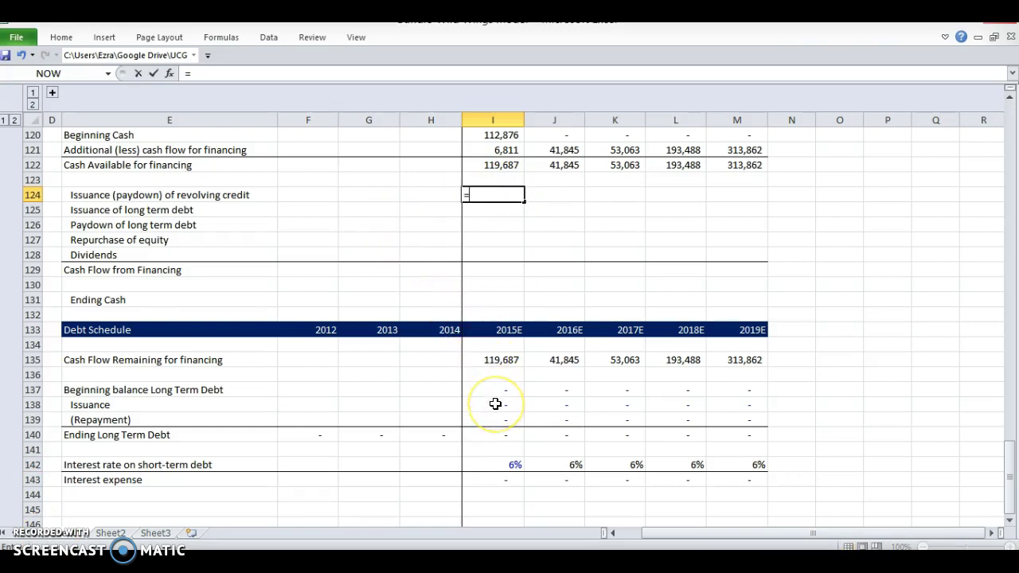
key(BackSpace)
text(-)
key(ctrl+Return)
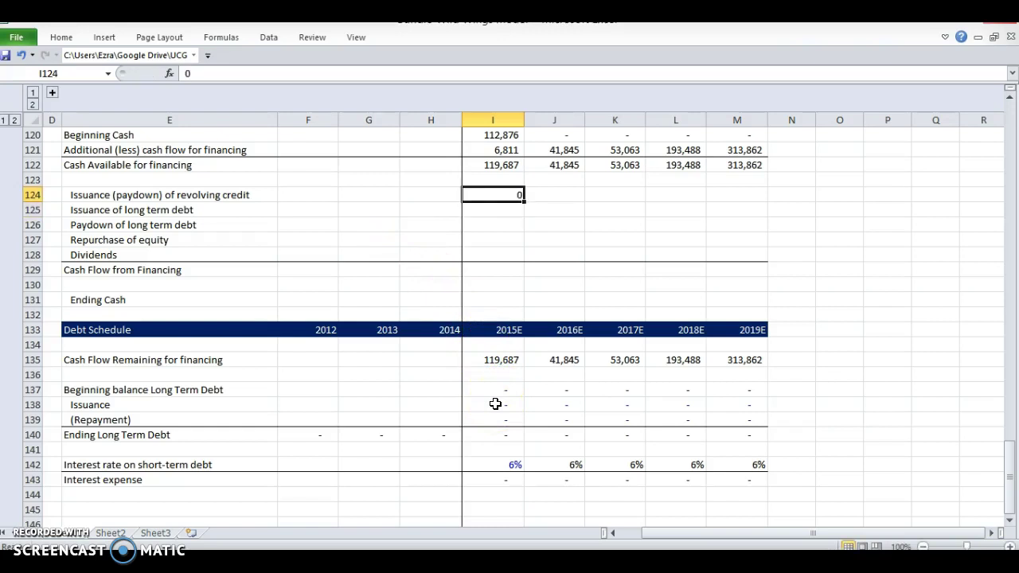
key(shift+Right)
key(shift+Right)
key(shift+Right)
key(shift+Right)
key(ctrl+r)
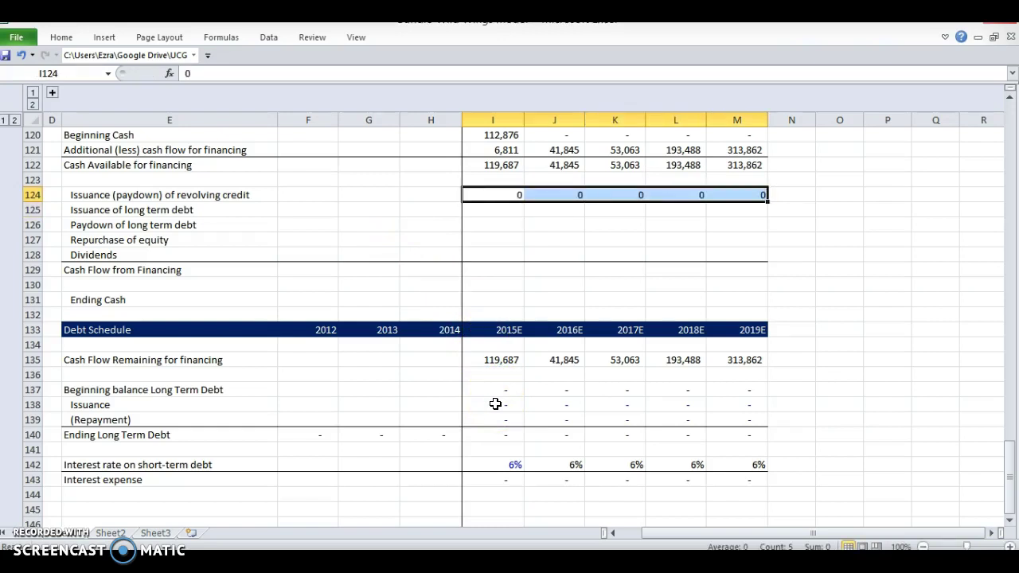
Delete the revolving credit row from the financing section
key(shift+space)
key(ctrl+minus)
key(Left)
key(Right)
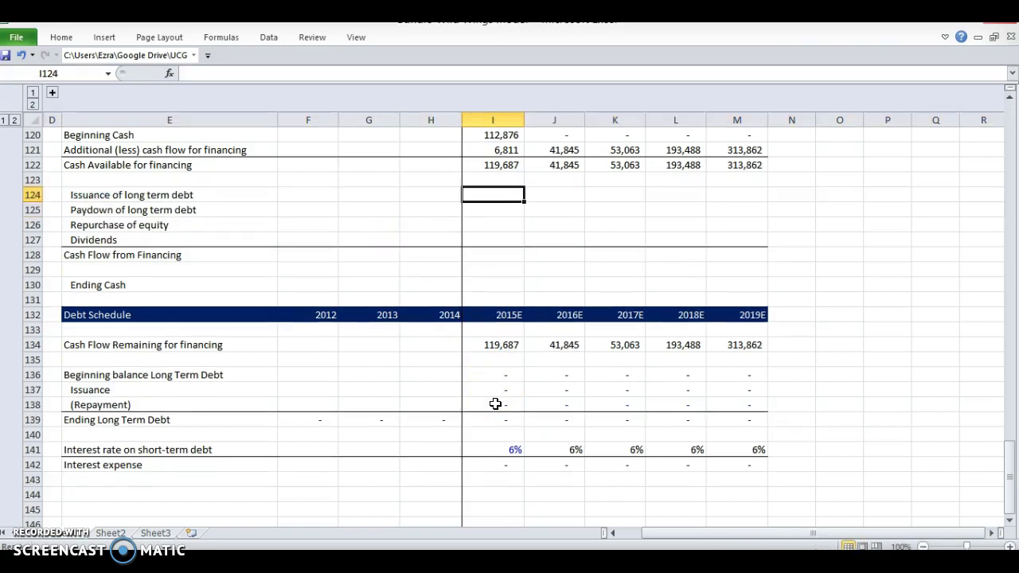
Link 2015E long-term debt issuance and paydown (=I138) to the debt schedule
text(=)
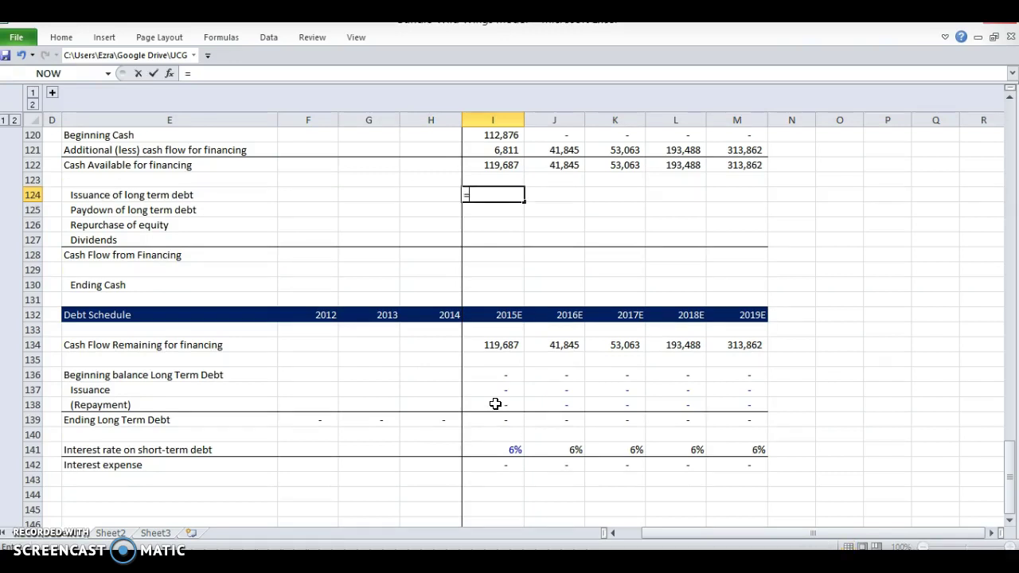
click(501, 397)
key(Return)
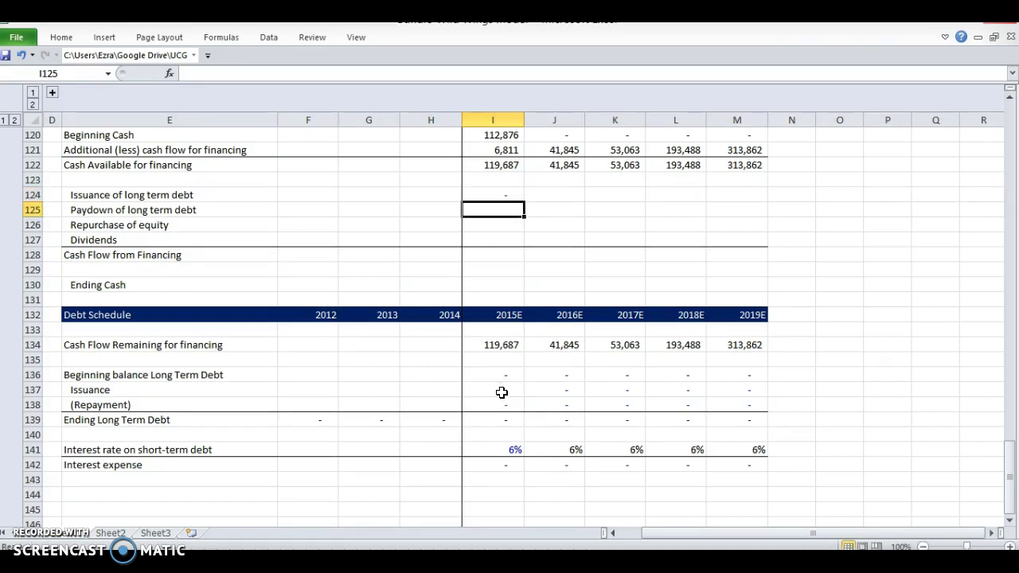
text(=)
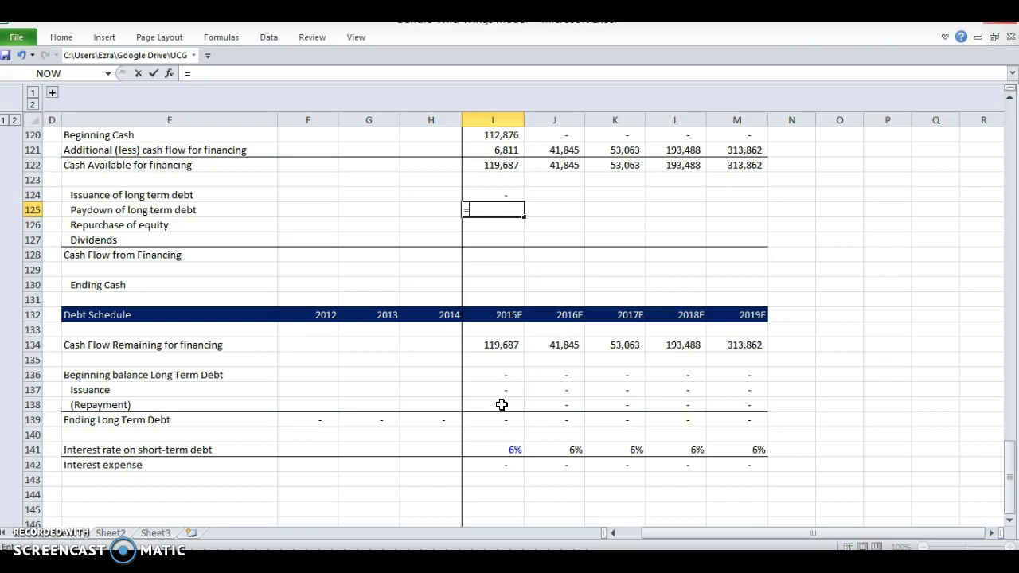
click(502, 405)
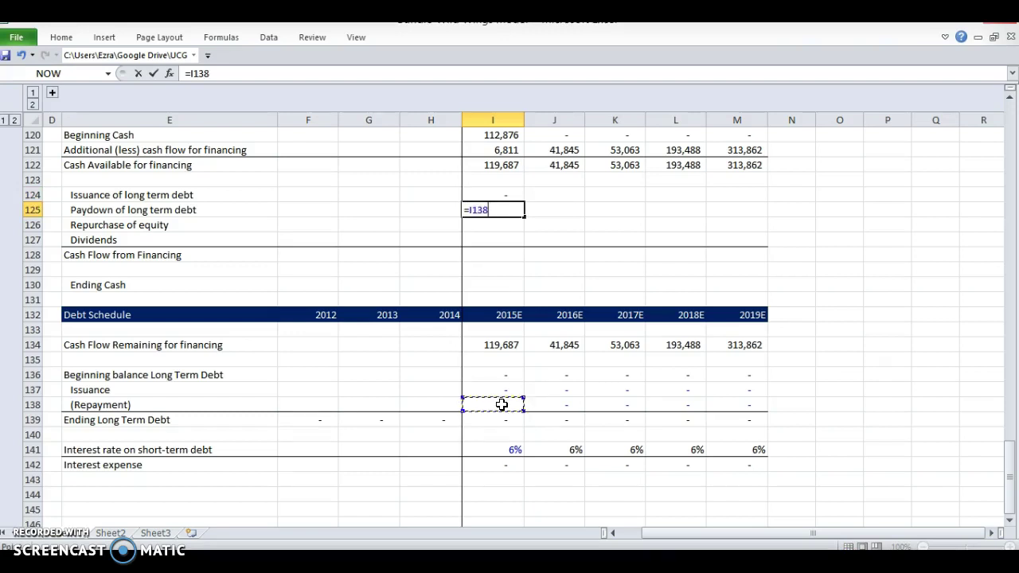
key(Return)
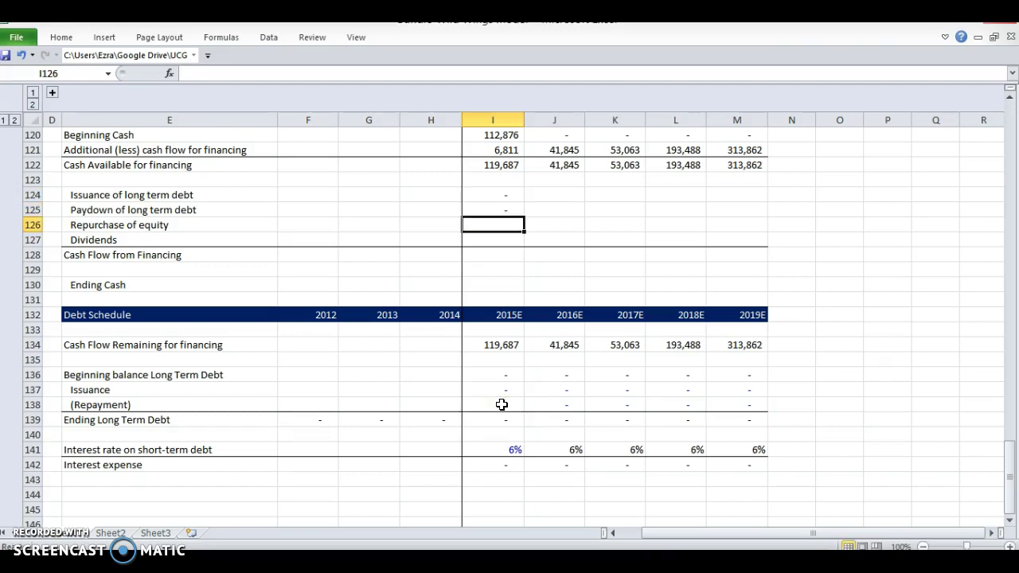
Link repurchase of equity to I103 and dividends to I102 in the equity schedule
text(=)
scroll(502, 405, up, 7)
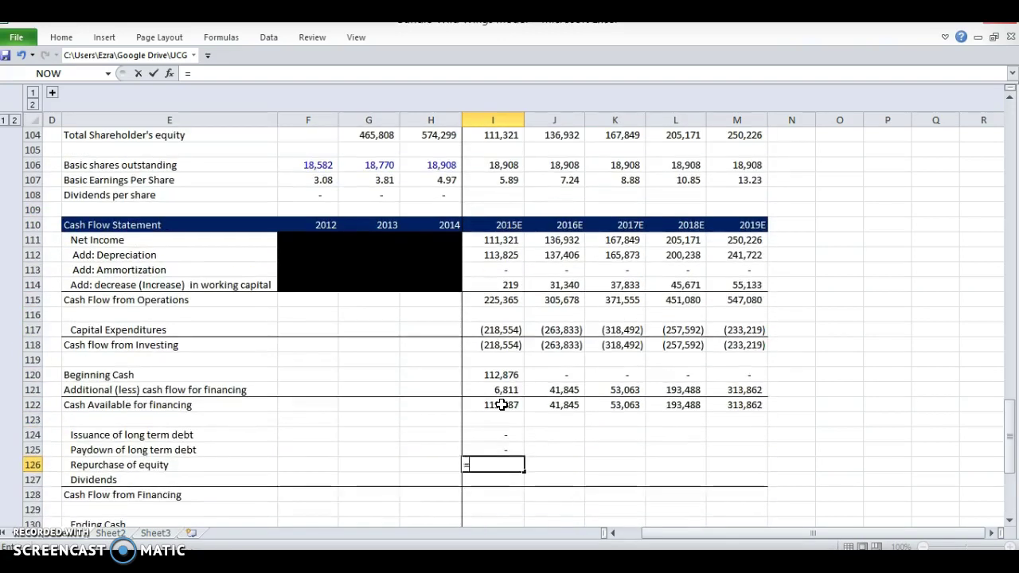
scroll(502, 405, up, 1)
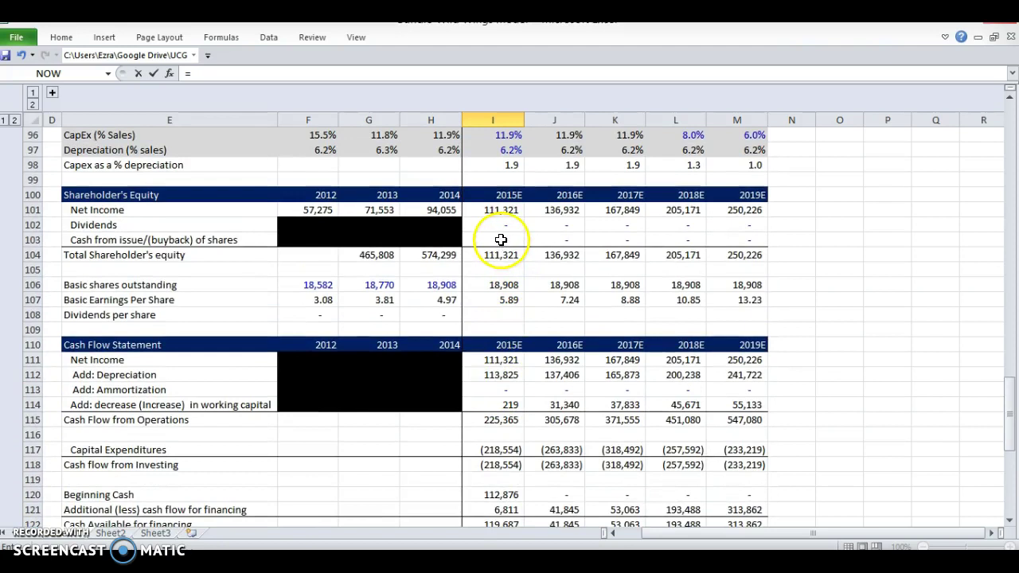
key(Escape)
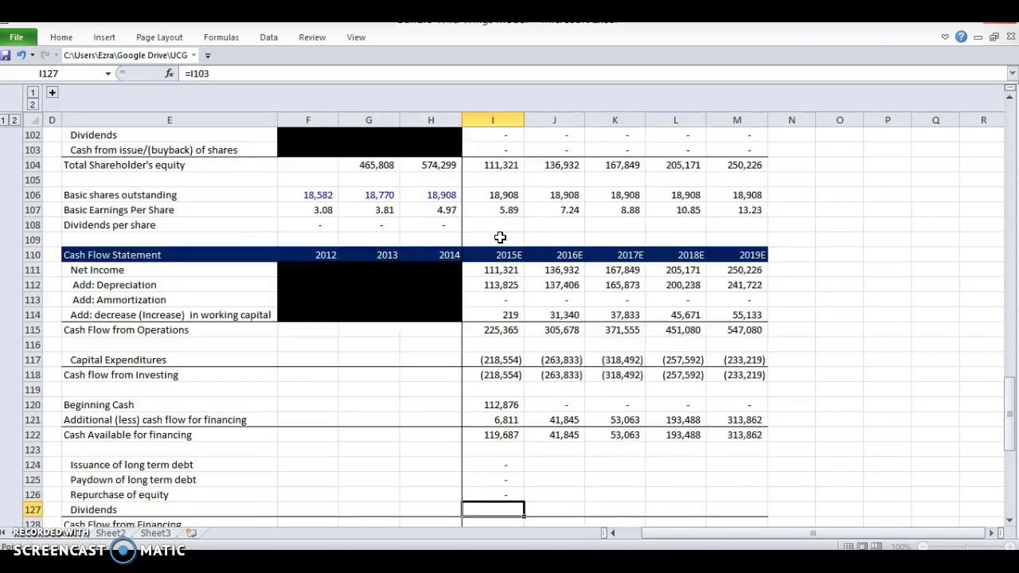
text(=)
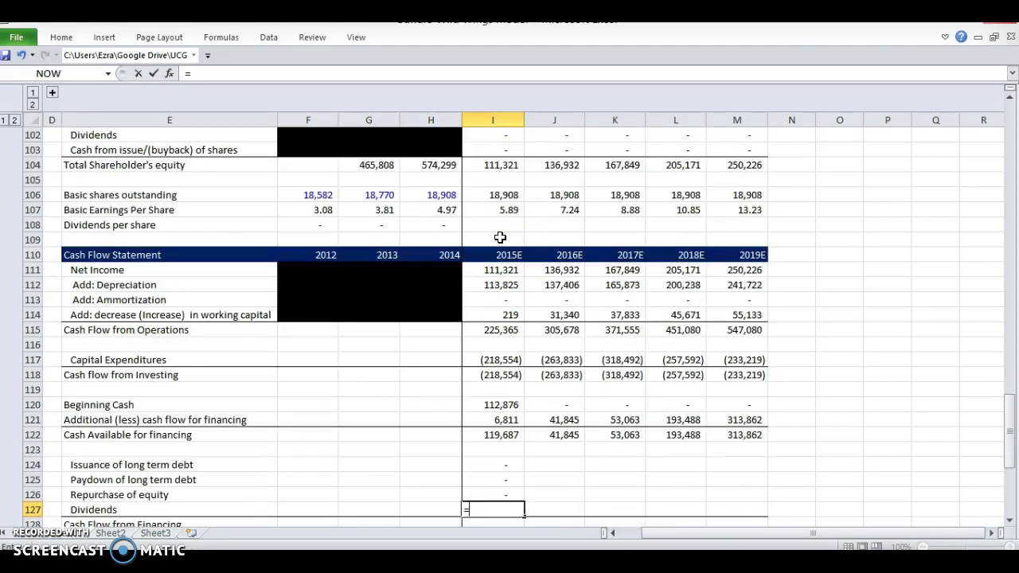
scroll(500, 237, up, 4)
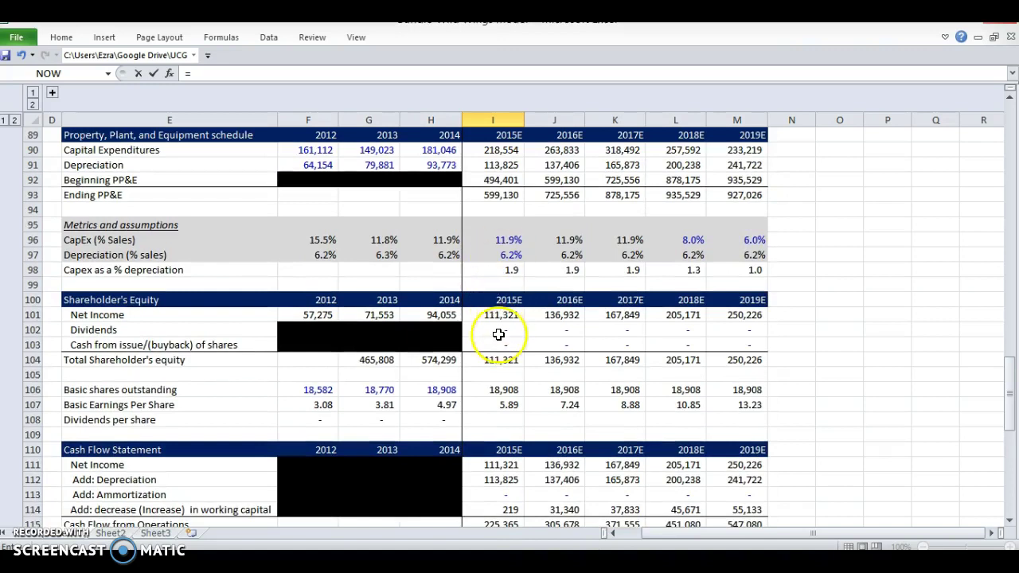
click(497, 329)
key(Return)
Fill the four financing rows I124:I127 right through 2019E
key(Up)
key(shift+Up)
key(shift+Up)
key(shift+Up)
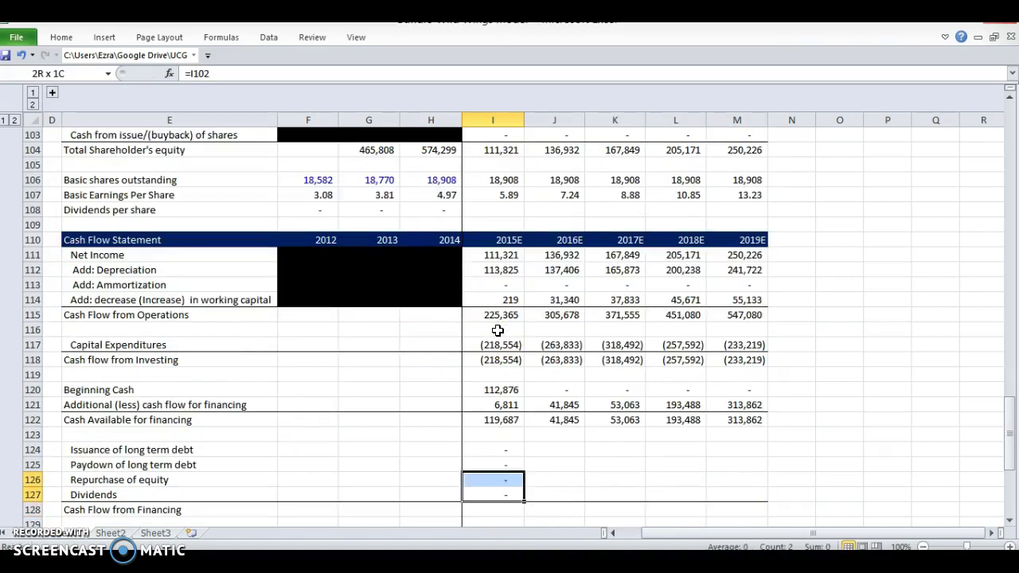
key(shift+Right)
key(shift+Right)
key(shift+Right)
key(shift+Right)
key(shift+Right)
key(shift+Left)
key(ctrl+r)
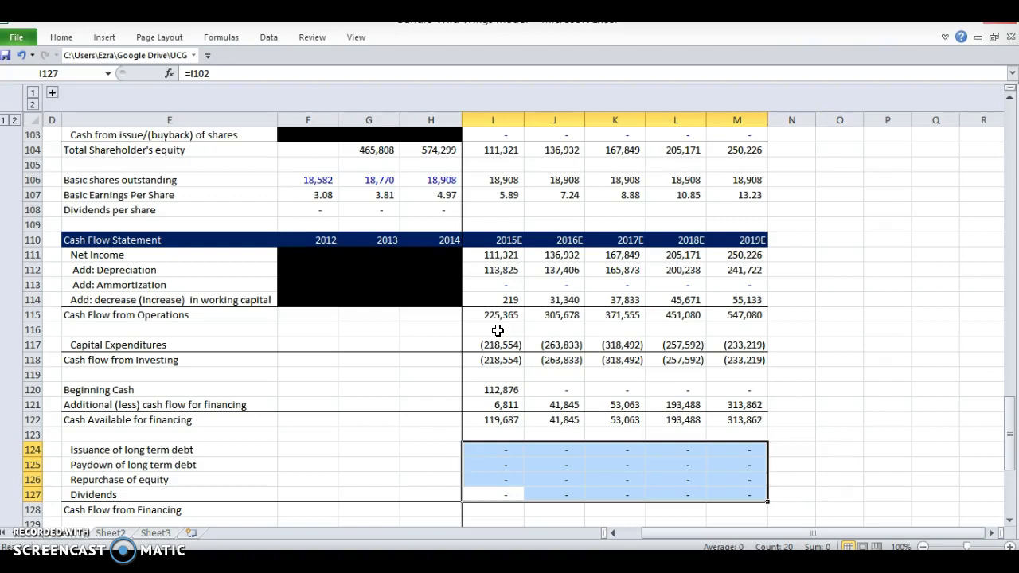
key(Down)
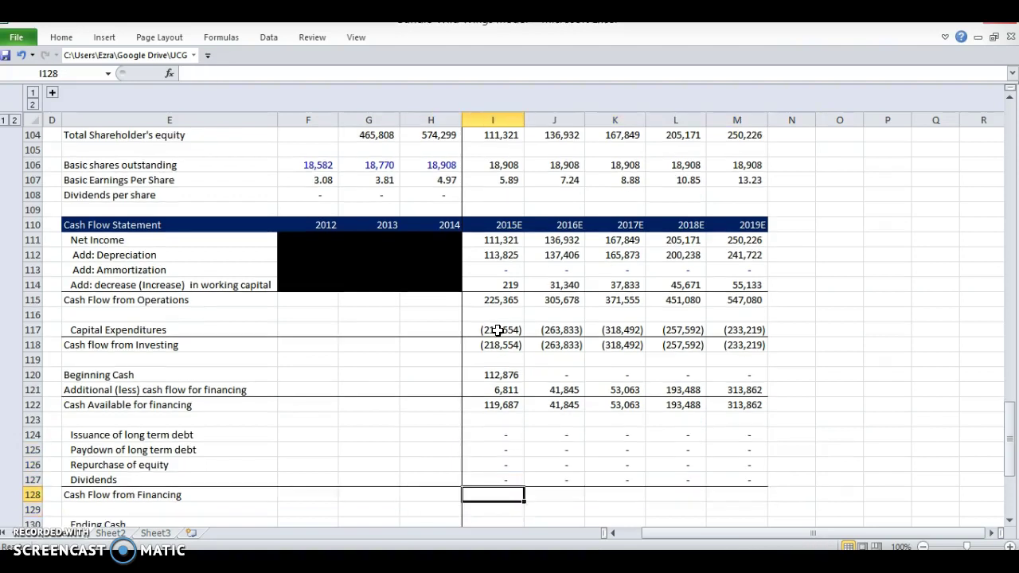
Total cash flow from financing with =SUM(I124:I127) in I128, filled across to M128
key(alt)
text(=SUM()
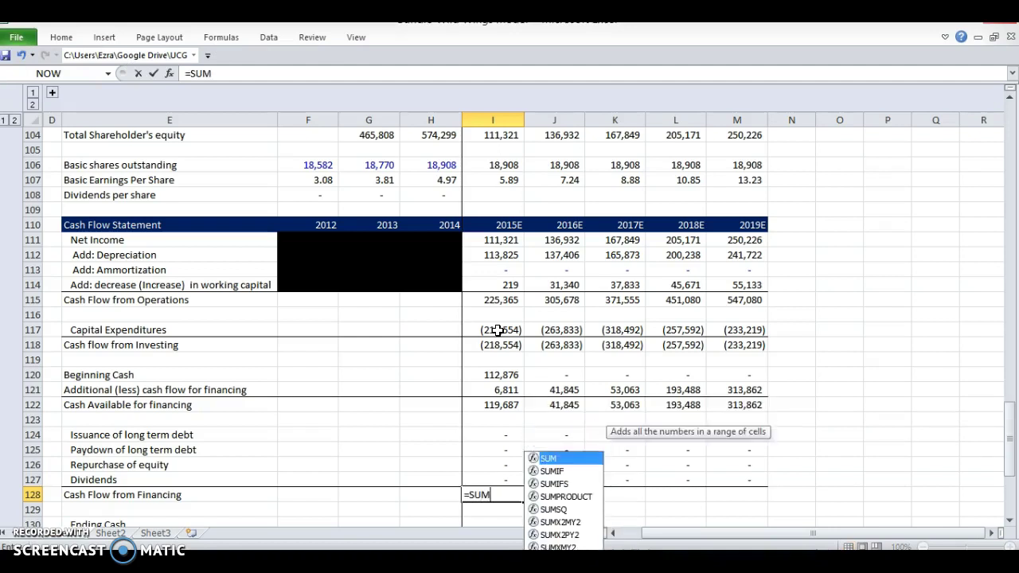
key(Up)
key(shift+Up)
key(shift+Up)
key(shift+Up)
key(Return)
key(Up)
key(shift+Right)
key(shift+Right)
key(shift+Right)
key(shift+Right)
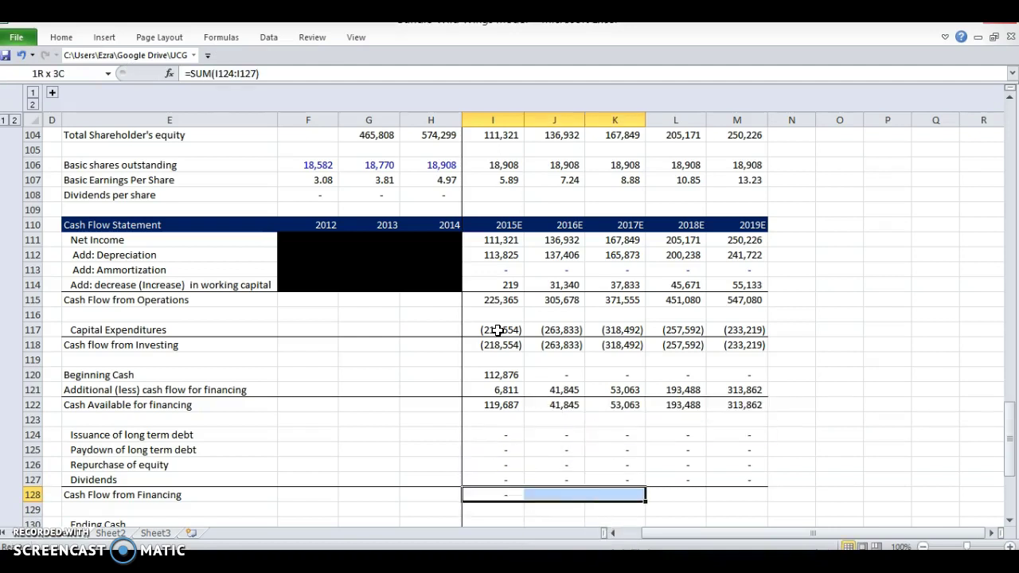
key(Down)
key(Down)
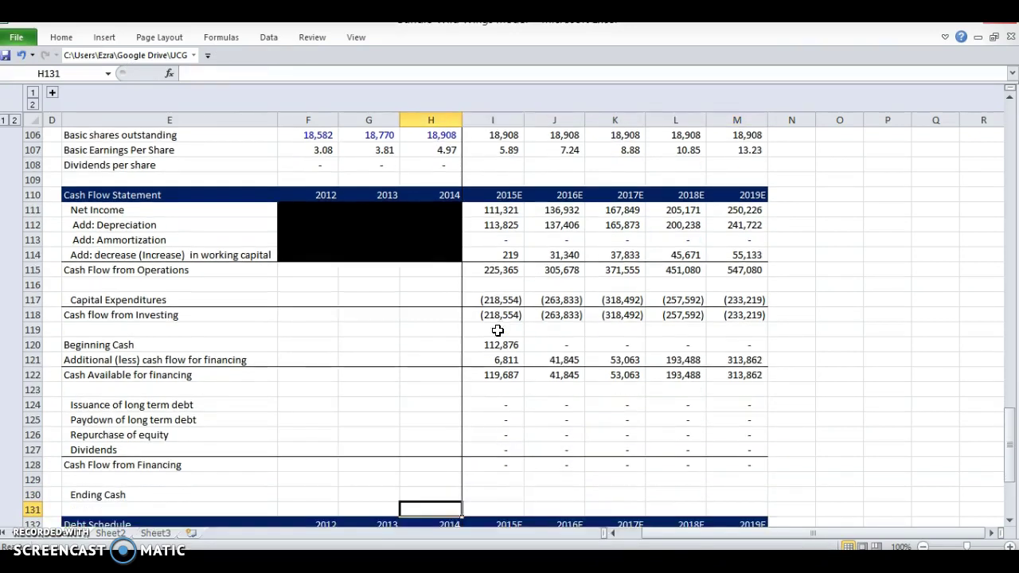
Set Ending Cash to =I122+I128 across 2015E–2019E and copy the row
text(+)
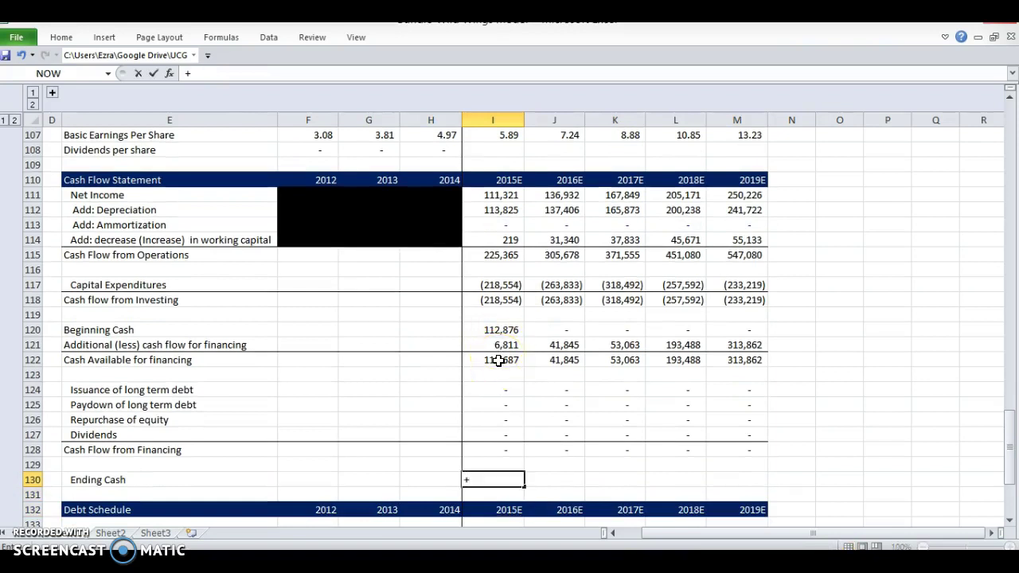
click(498, 360)
text(+)
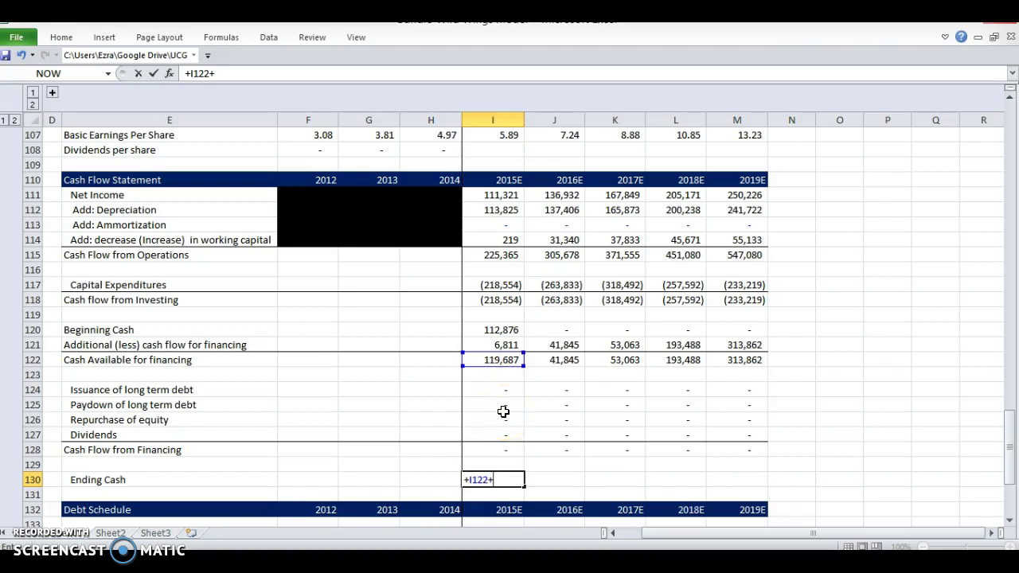
click(512, 450)
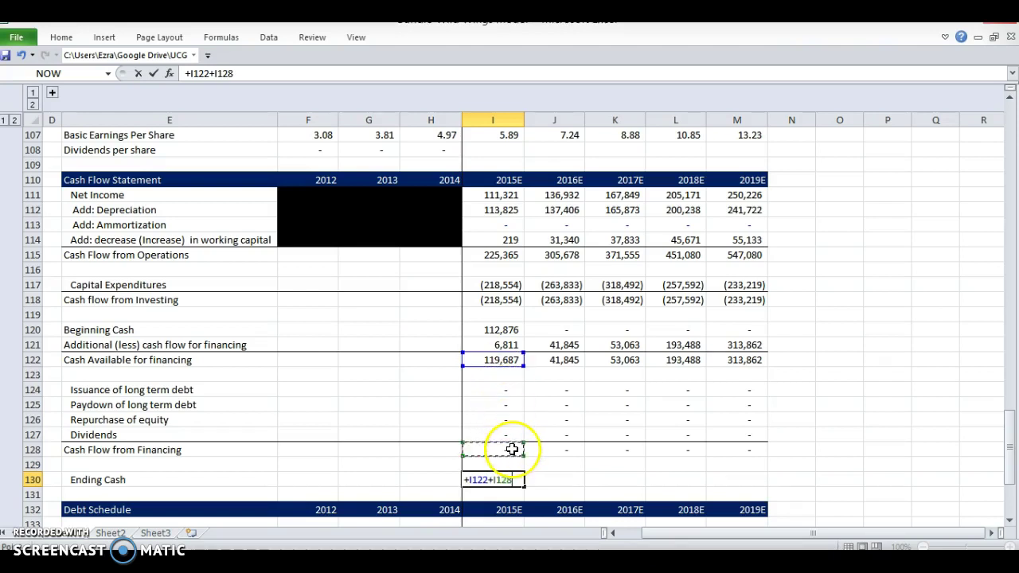
key(Return)
key(Up)
key(shift+Right)
key(shift+Right)
key(shift+Right)
key(shift+Right)
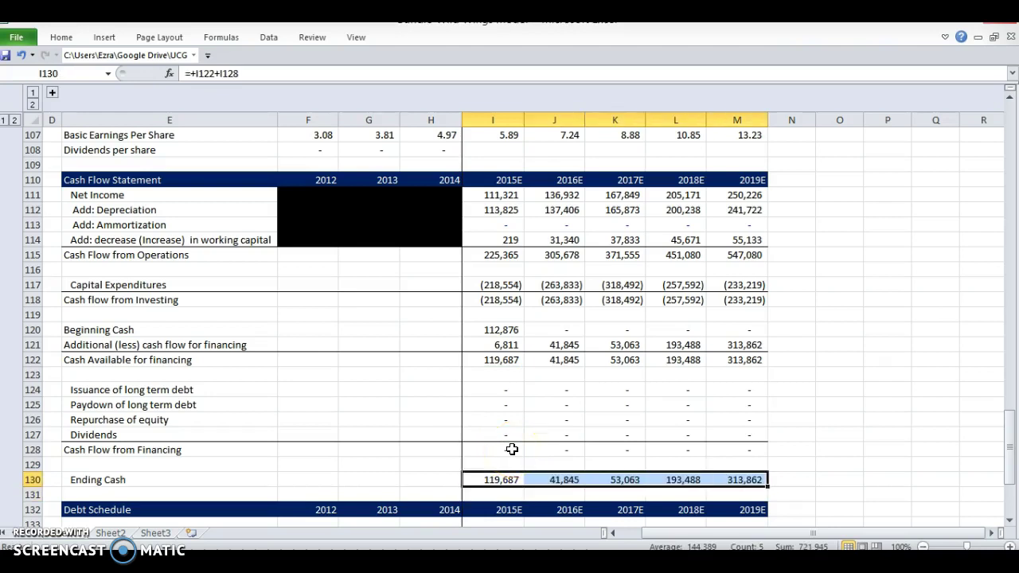
key(ctrl+c)
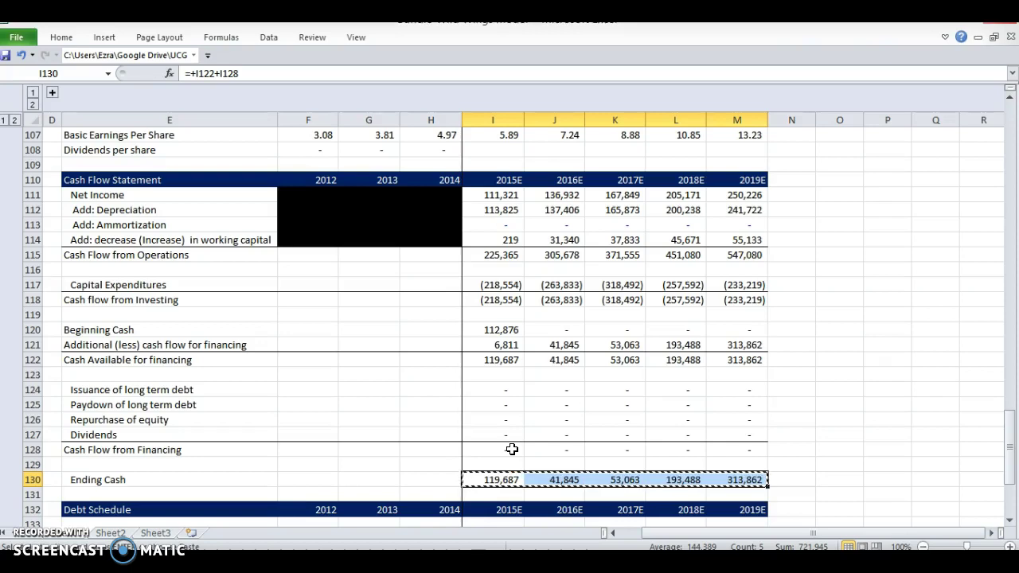
Paste the ending cash values into the 2015E–2019E cash balances starting at I35
scroll(512, 449, up, 19)
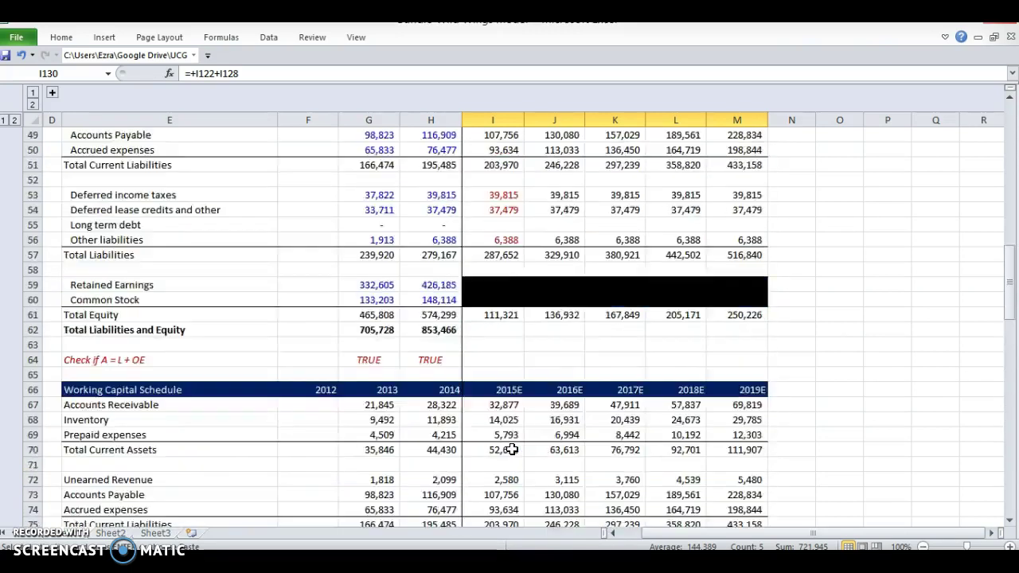
scroll(512, 450, up, 1)
scroll(512, 450, down, 4)
scroll(512, 450, up, 4)
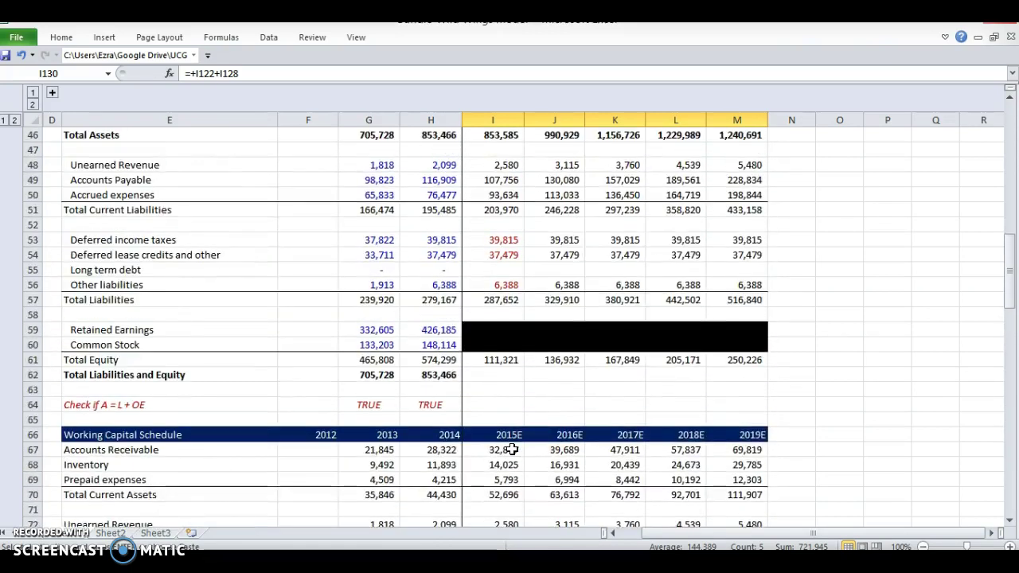
scroll(512, 450, up, 5)
click(490, 180)
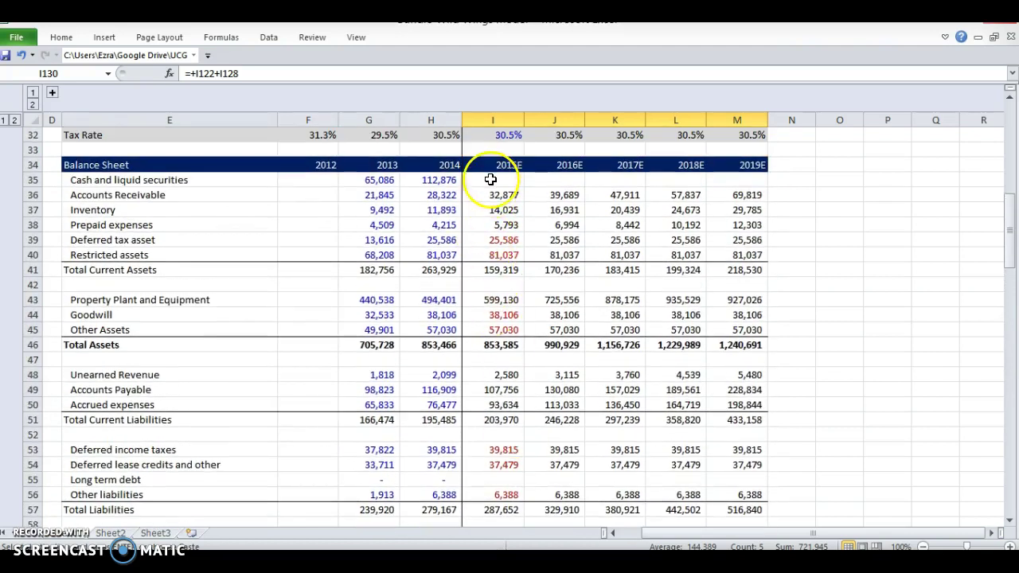
key(ctrl+alt+v)
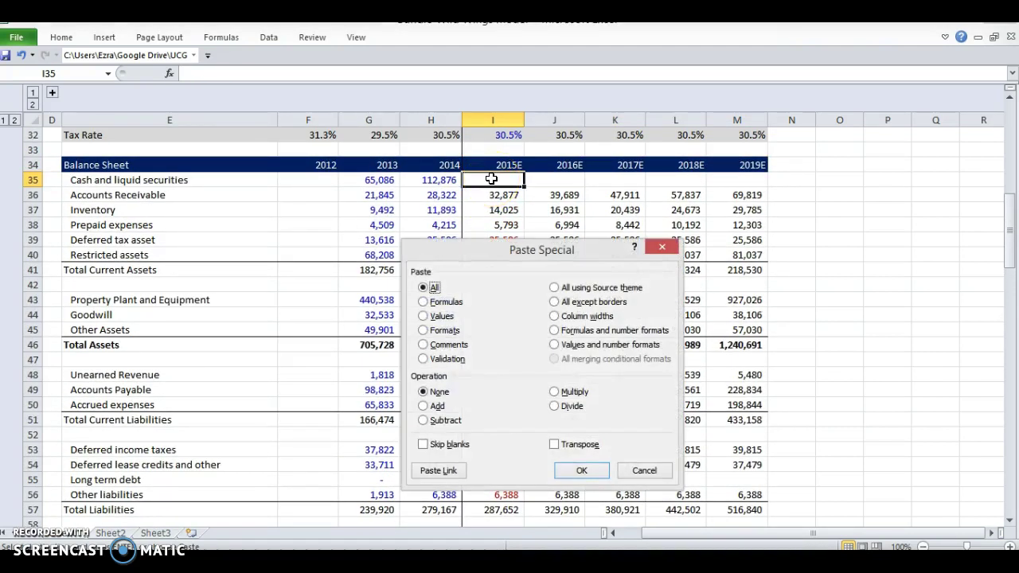
key(Return)
key(Down)
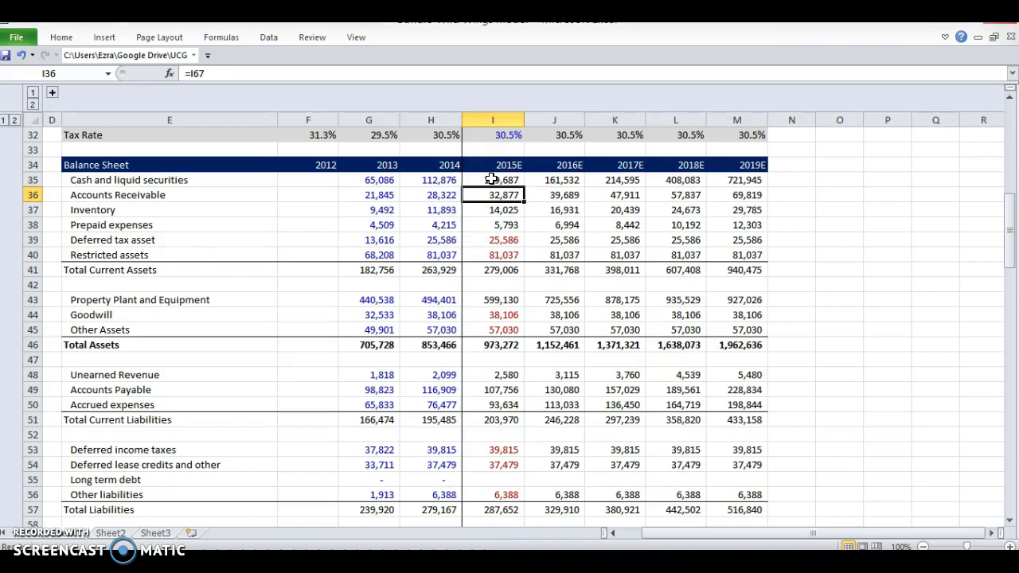
Link long term debt in I55:M55 to the debt schedule's ending balance (=I139)
scroll(492, 180, down, 2)
click(492, 388)
text(=)
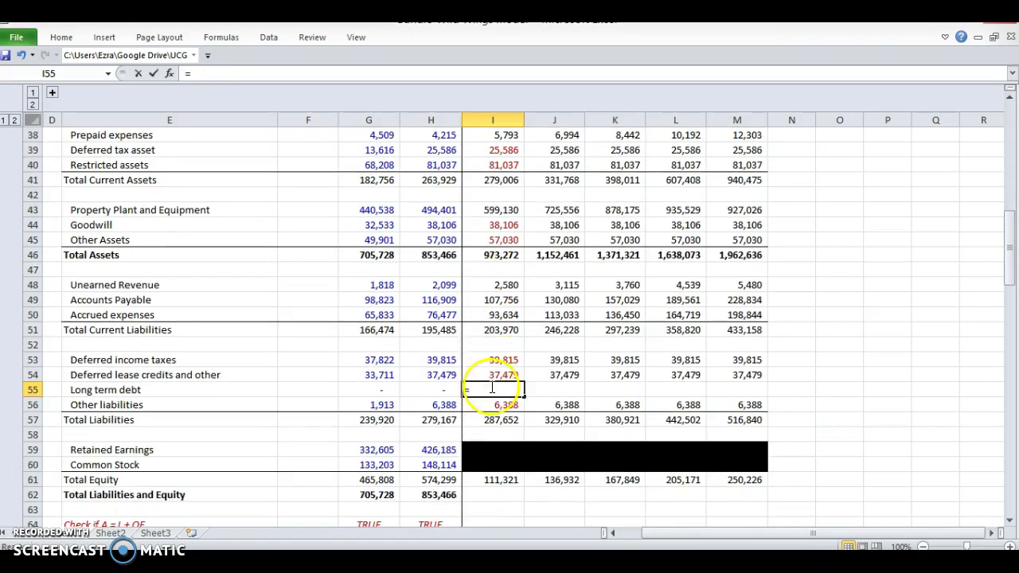
scroll(492, 388, down, 14)
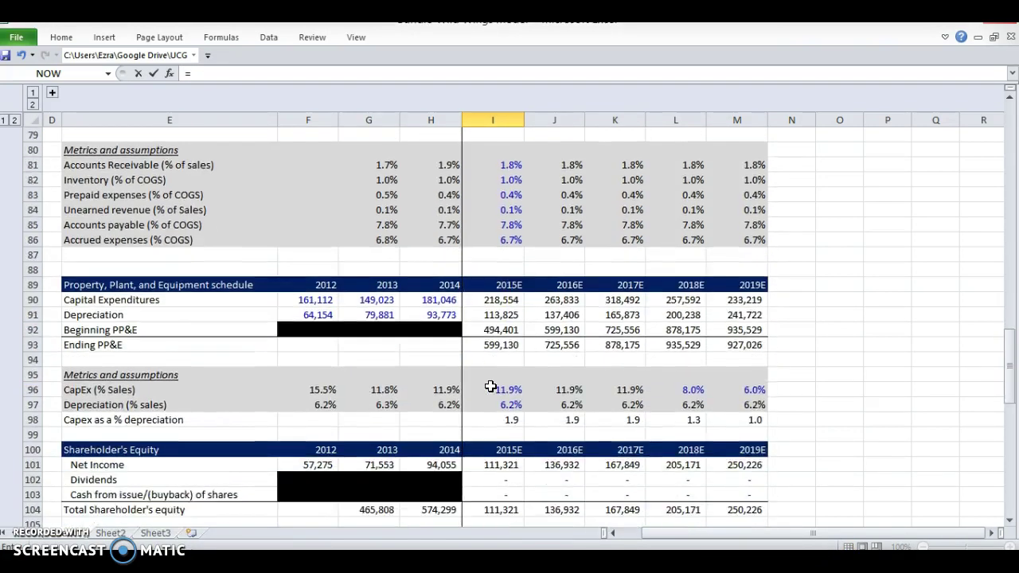
scroll(490, 387, down, 8)
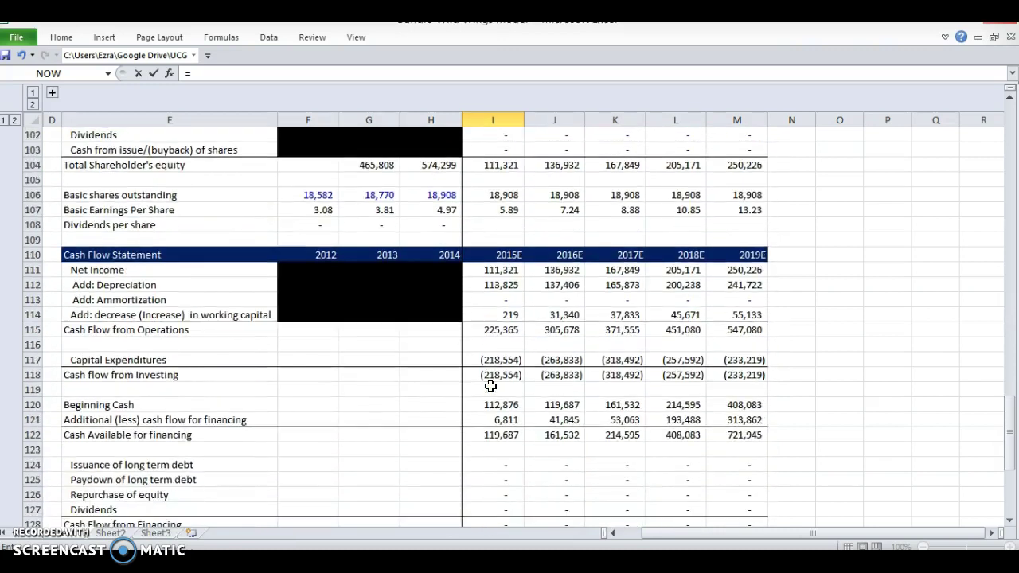
scroll(490, 386, down, 6)
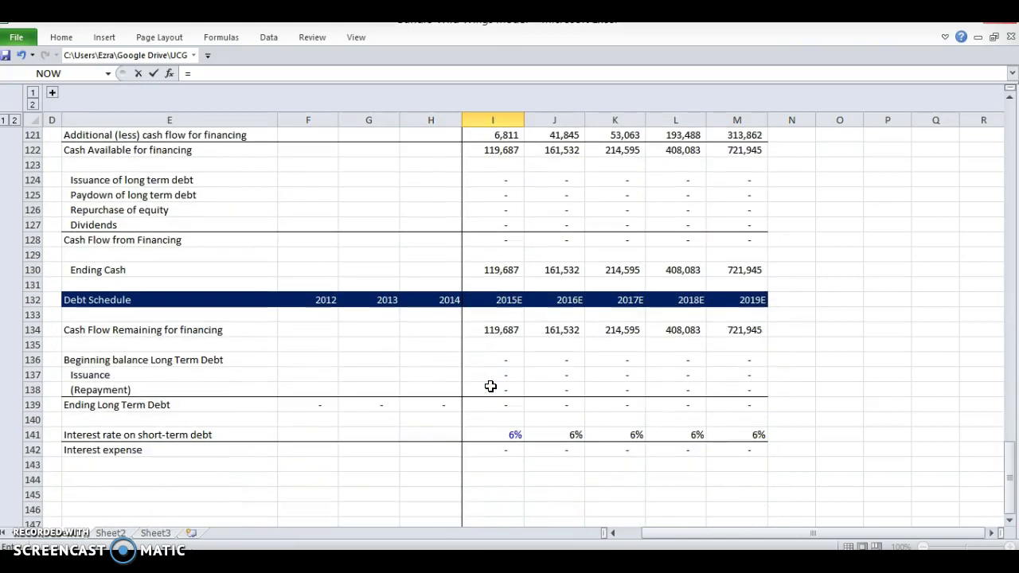
click(498, 404)
key(Return)
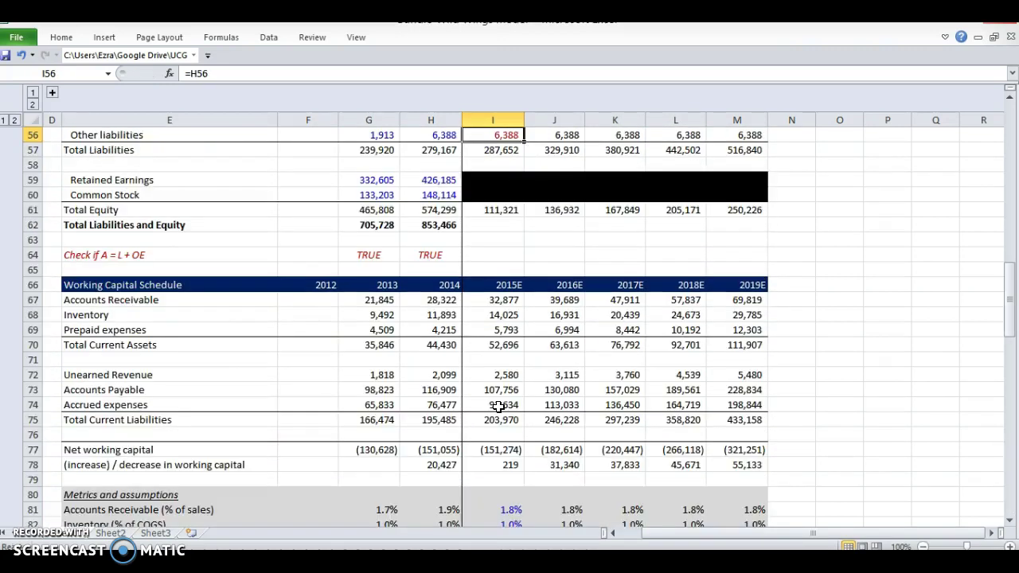
key(Up)
key(shift+Right)
key(shift+Right)
key(shift+Right)
key(shift+Right)
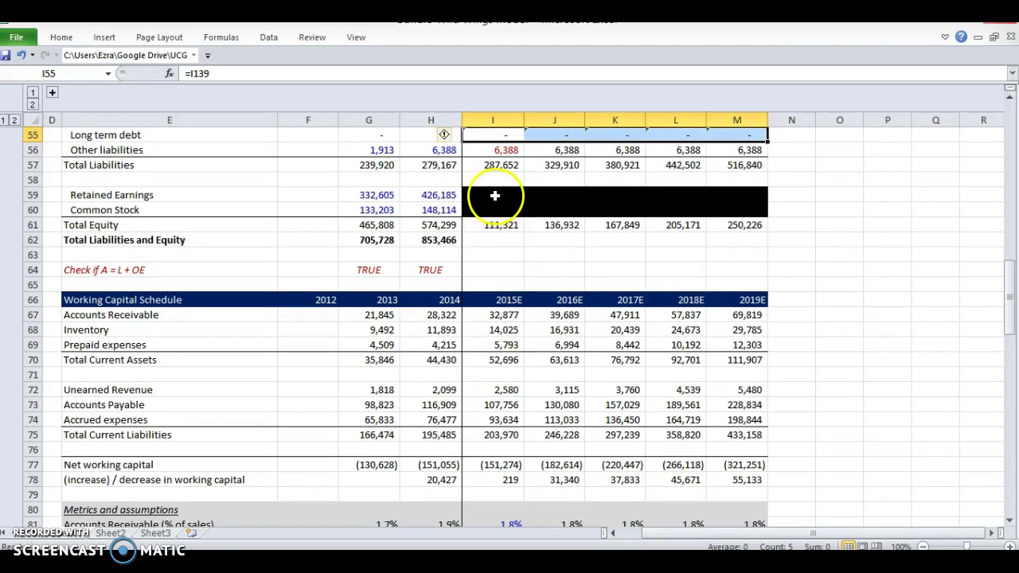
scroll(498, 239, up, 6)
scroll(498, 239, up, 7)
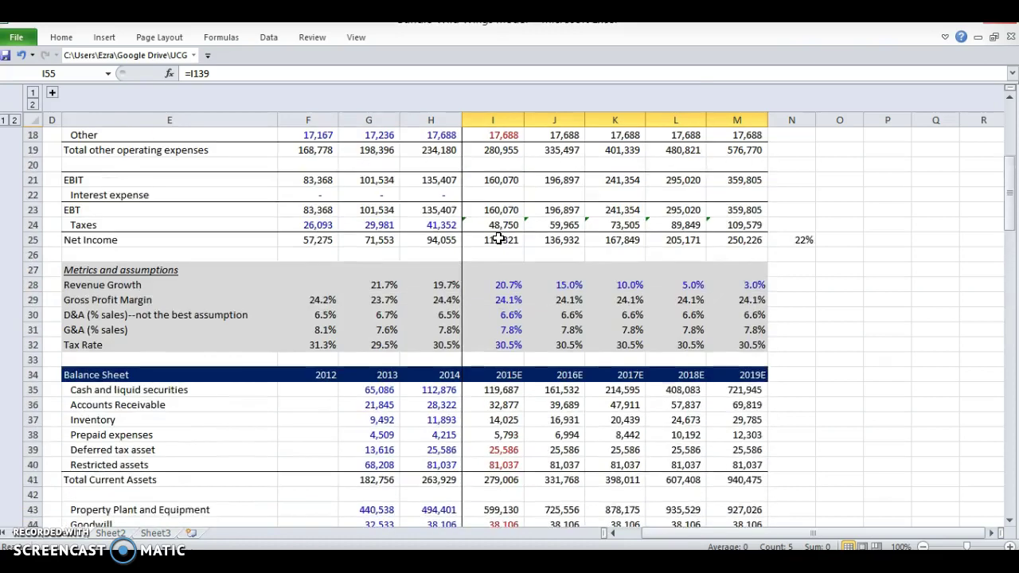
Enter =I142 in I22 for 2015E interest expense and accept the circular reference warning
click(498, 226)
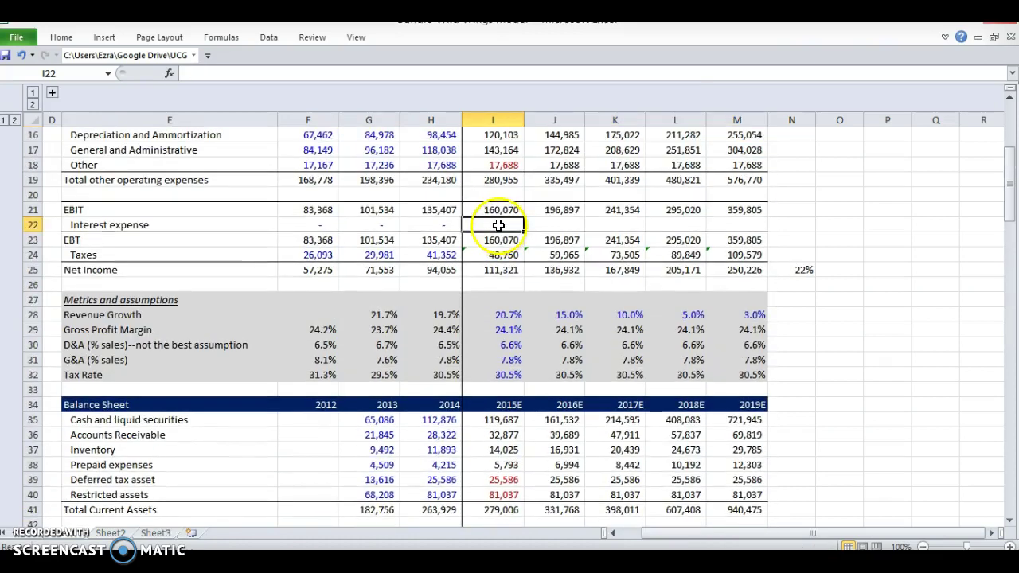
text(=)
scroll(499, 226, down, 20)
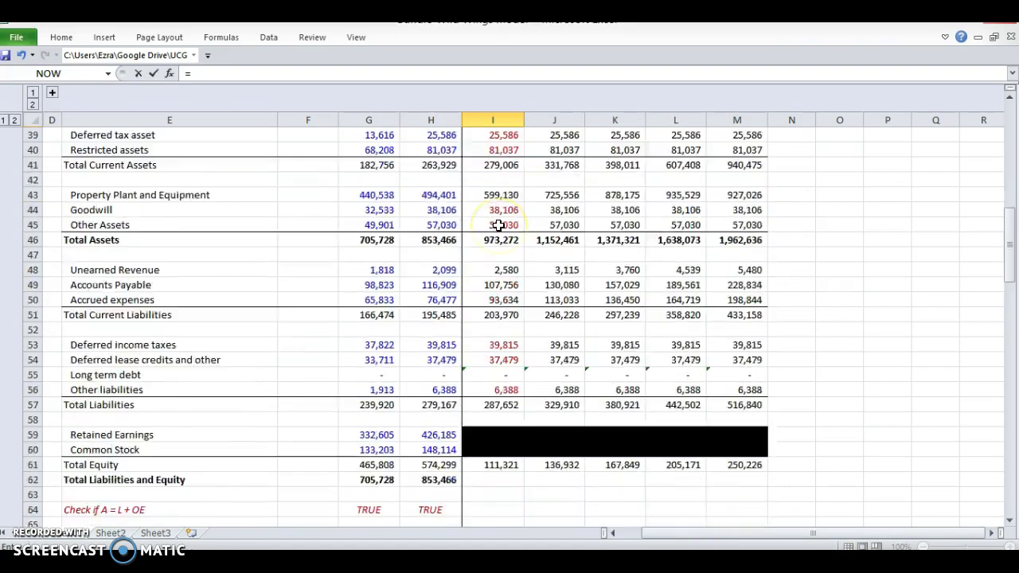
scroll(498, 226, down, 5)
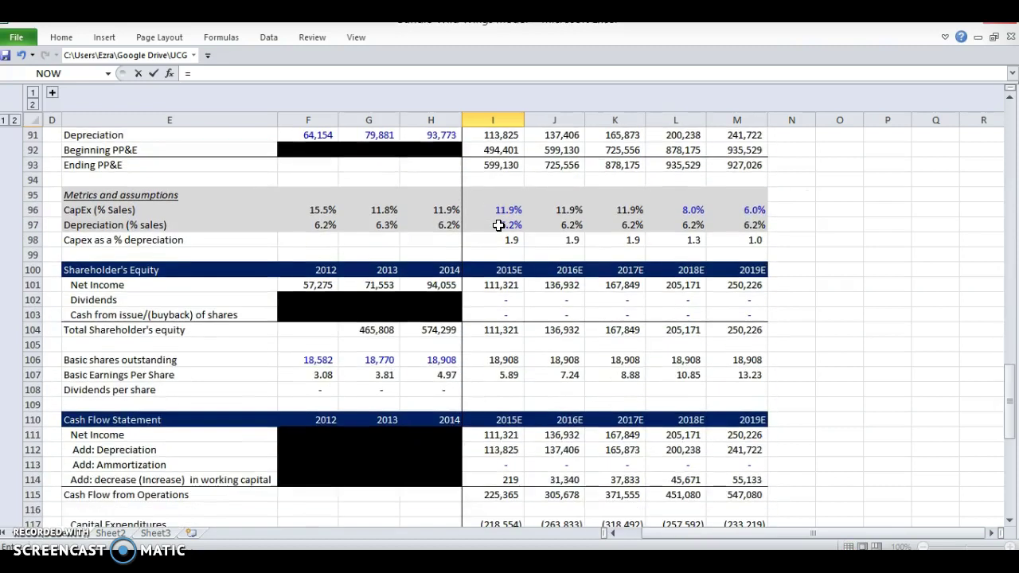
scroll(499, 226, down, 1)
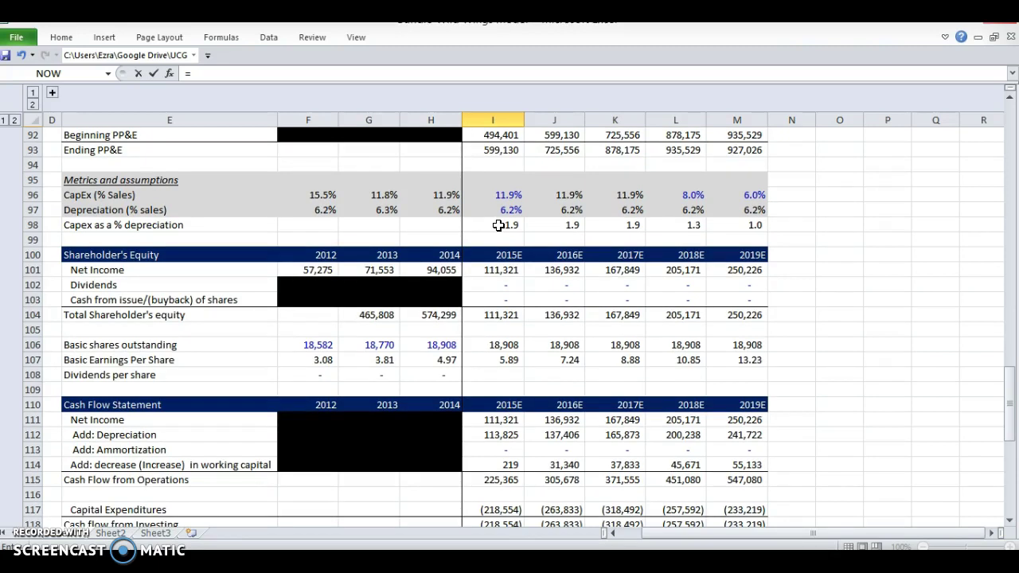
scroll(498, 226, down, 5)
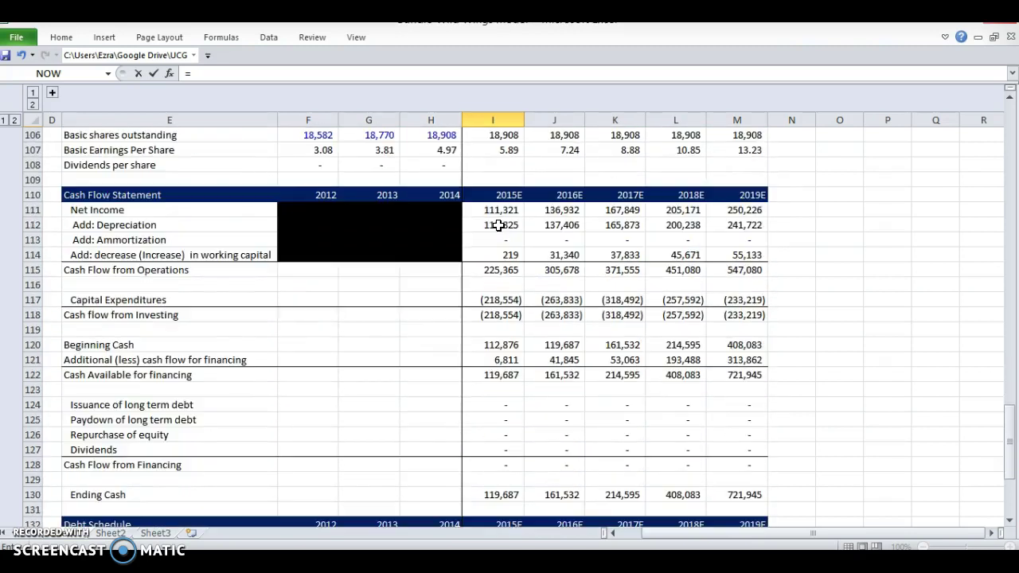
scroll(498, 225, down, 5)
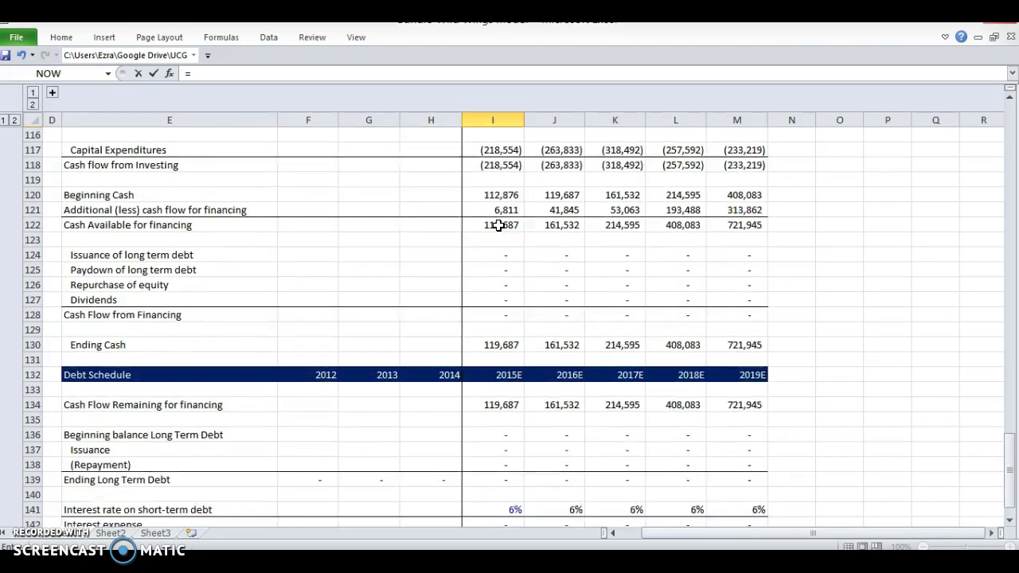
click(501, 446)
key(Return)
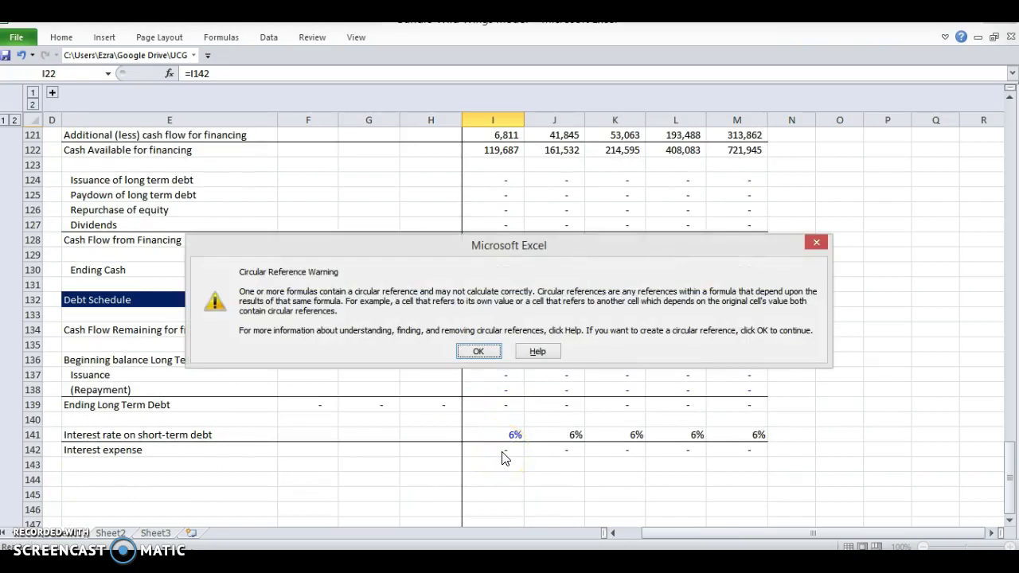
click(473, 356)
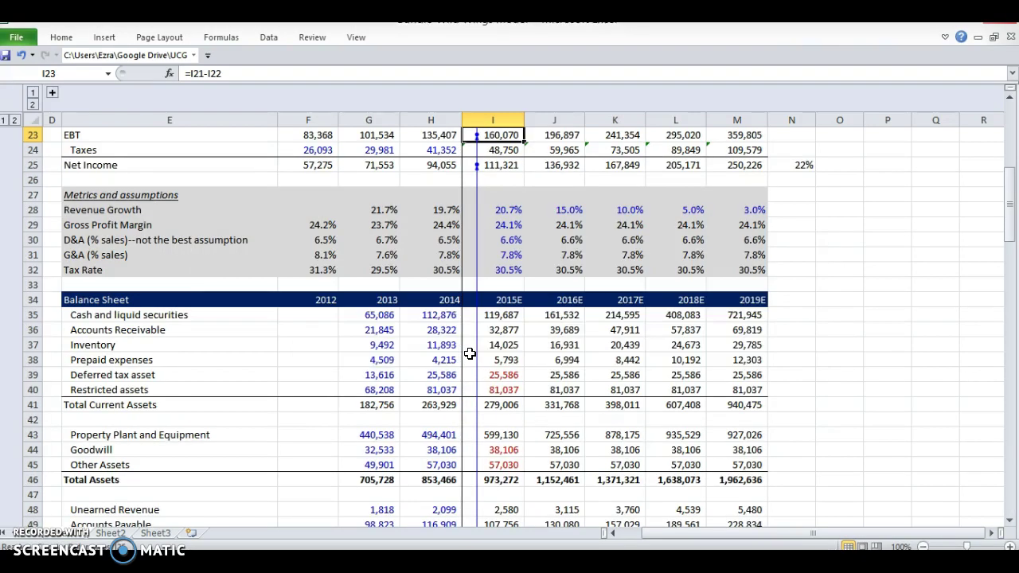
scroll(470, 353, up, 5)
key(Up)
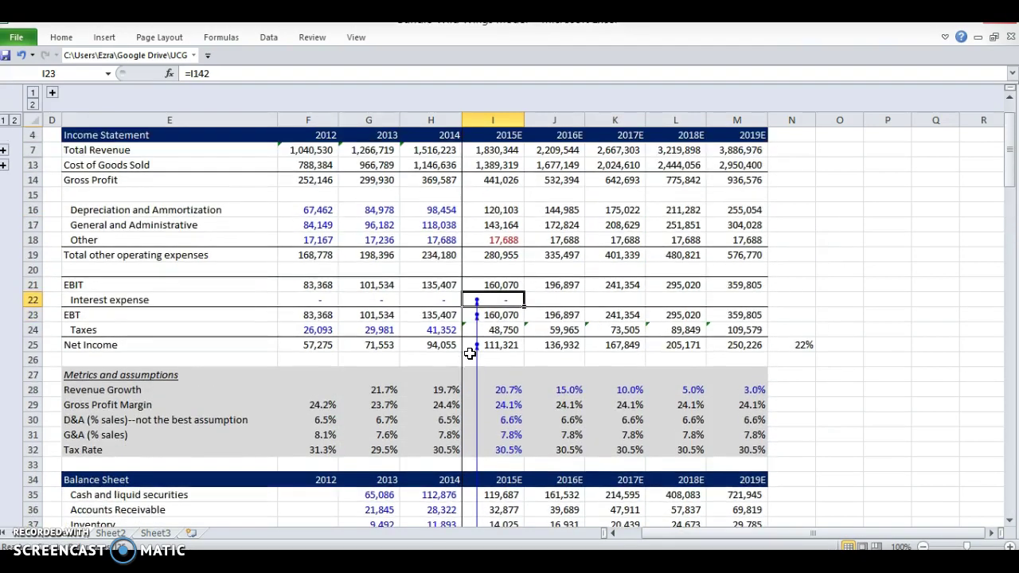
Enable iterative calculation under File > Options > Formulas
click(16, 36)
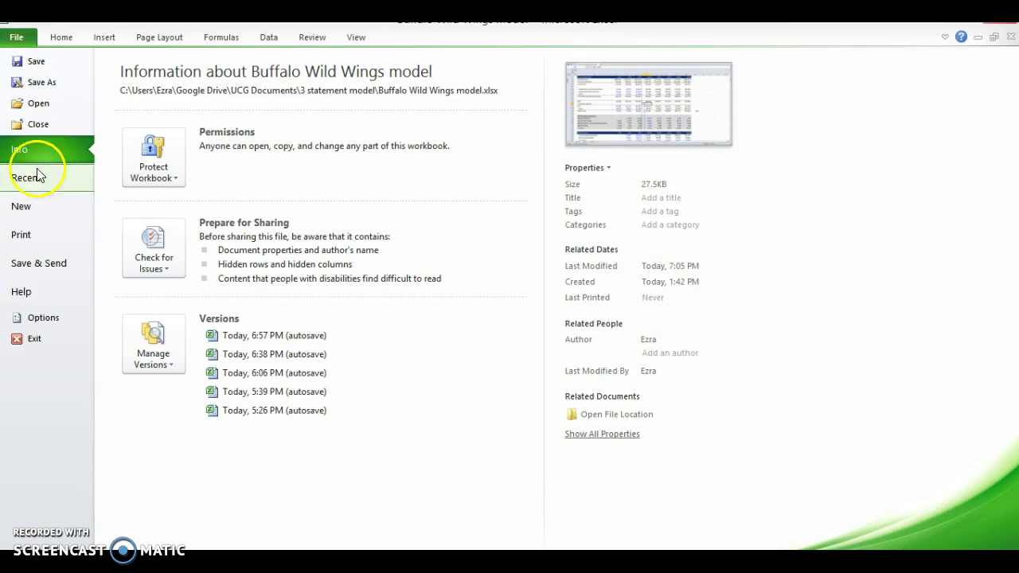
click(56, 317)
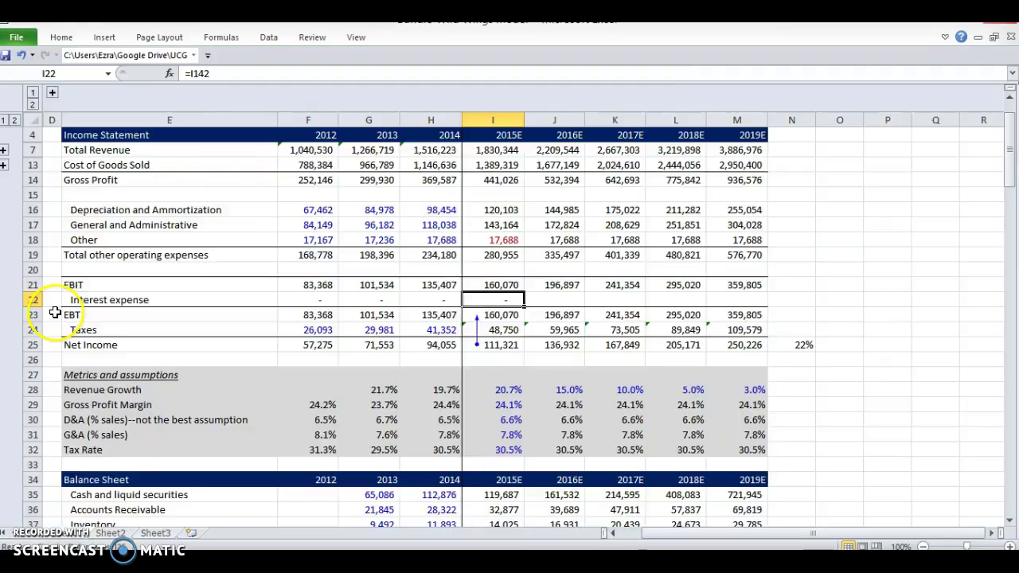
click(102, 72)
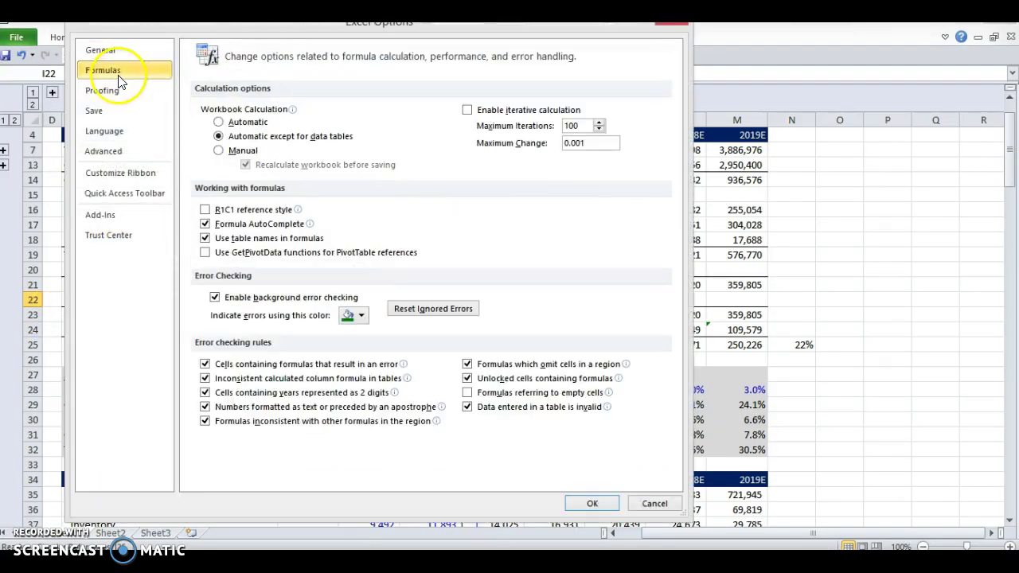
click(468, 110)
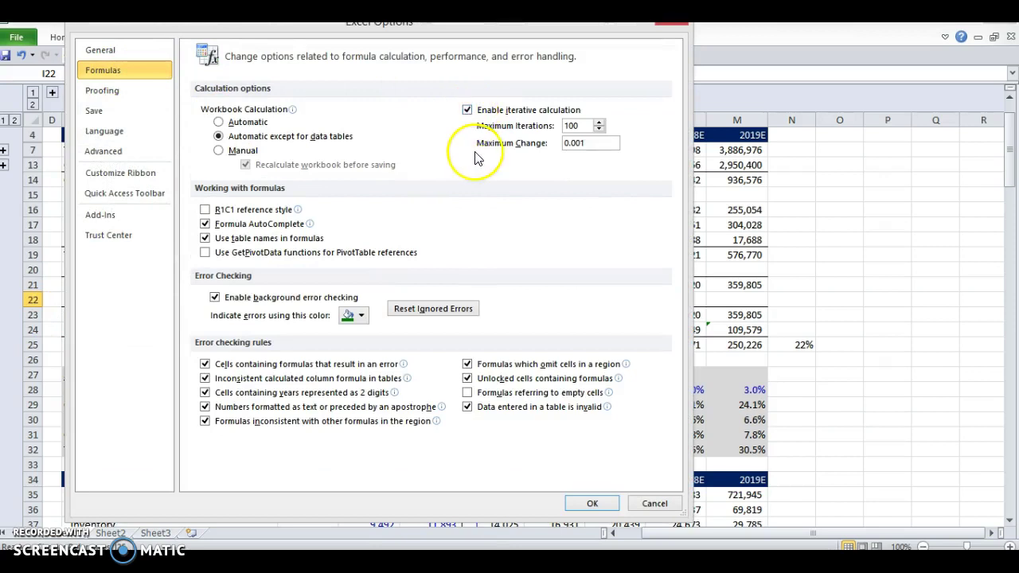
click(592, 503)
Fill the I22 interest expense link right across to M22 with Ctrl+R
key(shift+Right)
key(shift+Right)
key(shift+Right)
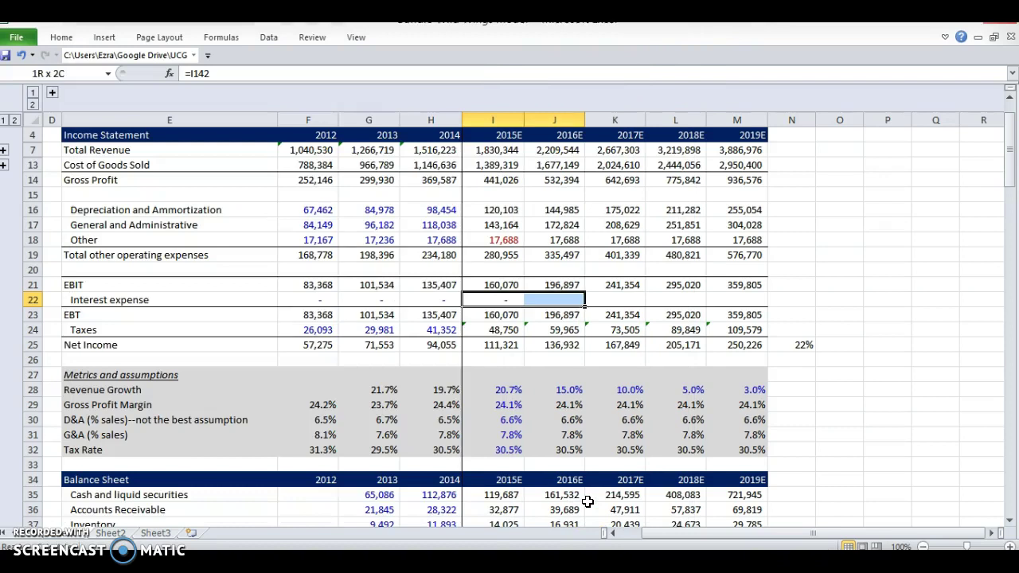
key(shift+Right)
key(ctrl+r)
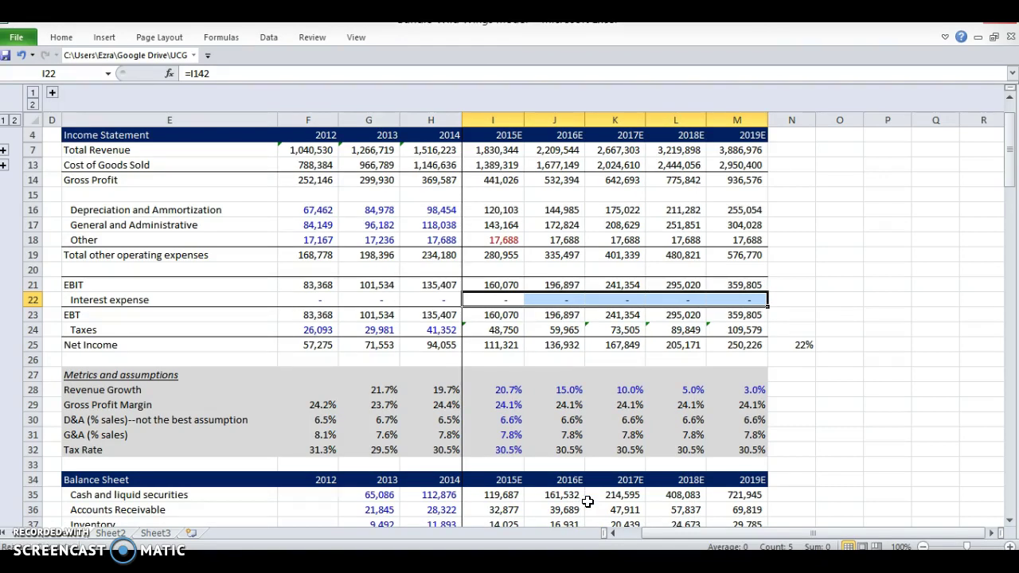
Rewrite the 2013 balance check in G64 as =G46-G62
scroll(588, 502, up, 1)
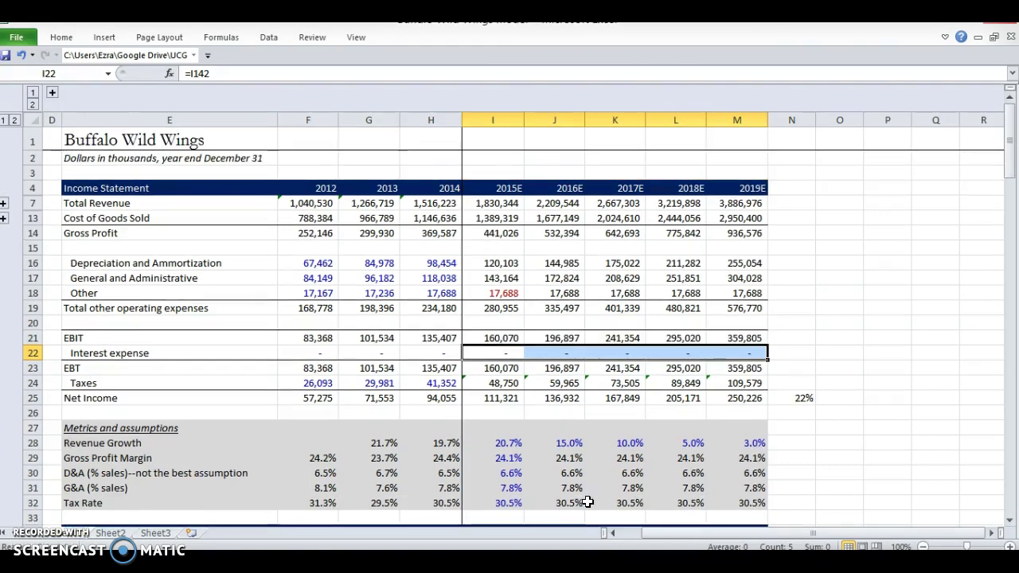
scroll(470, 423, down, 8)
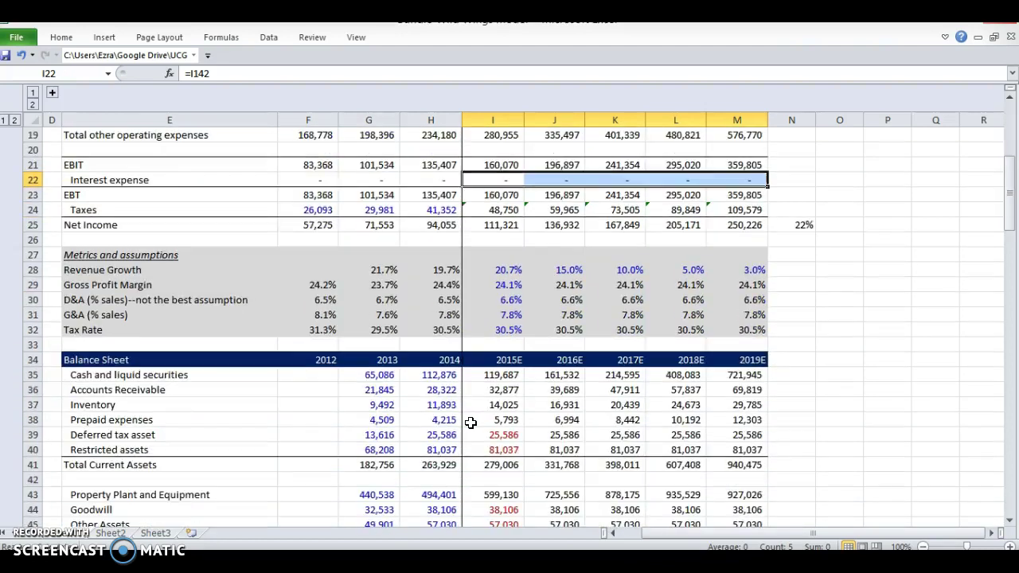
scroll(471, 422, down, 2)
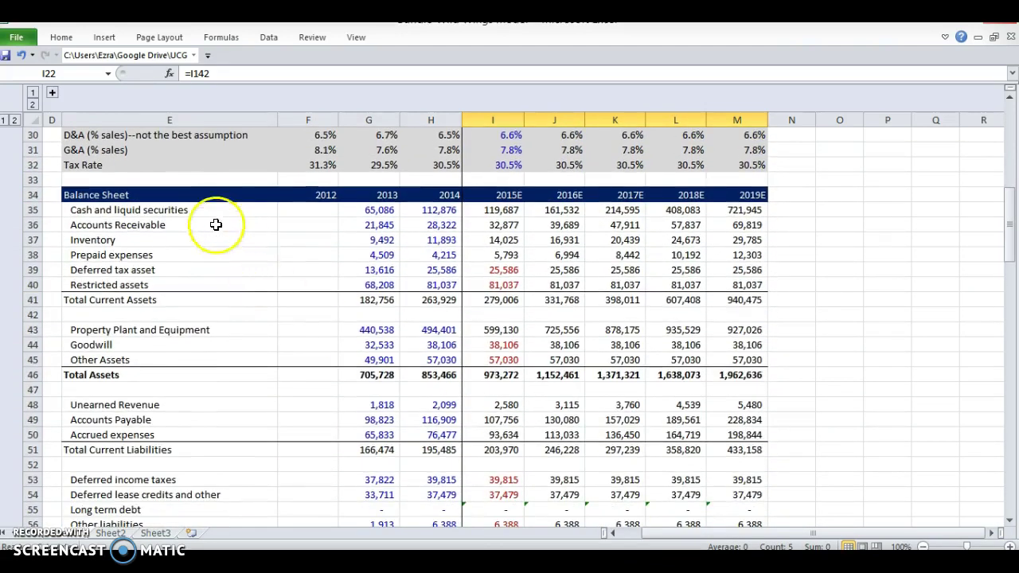
scroll(199, 209, down, 4)
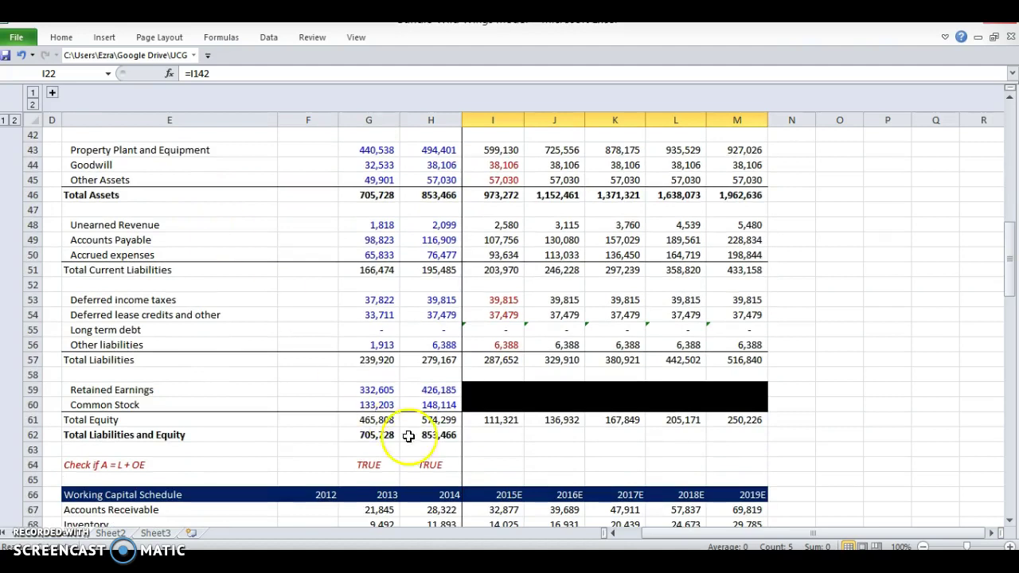
click(408, 465)
key(Left)
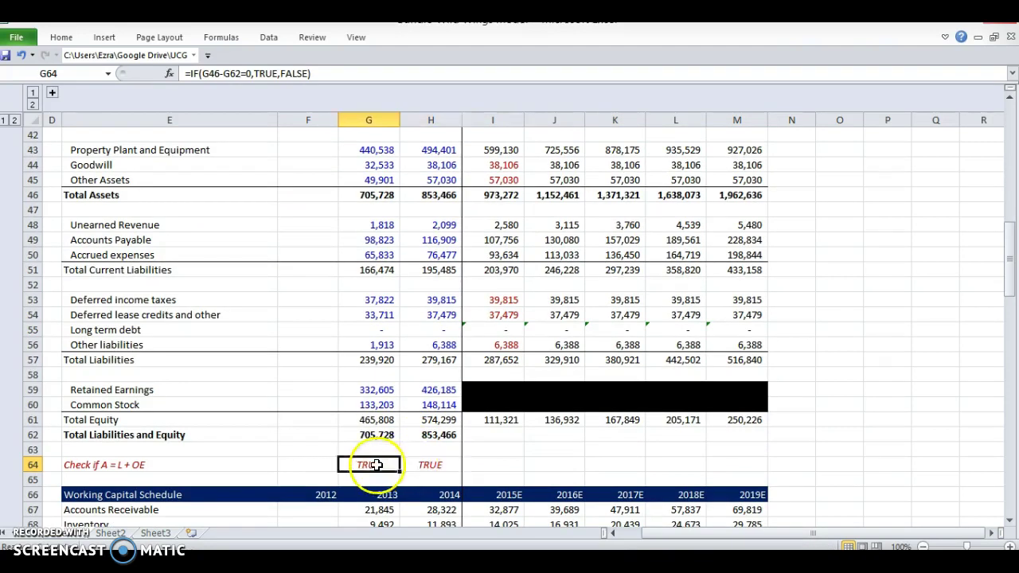
click(420, 465)
click(375, 464)
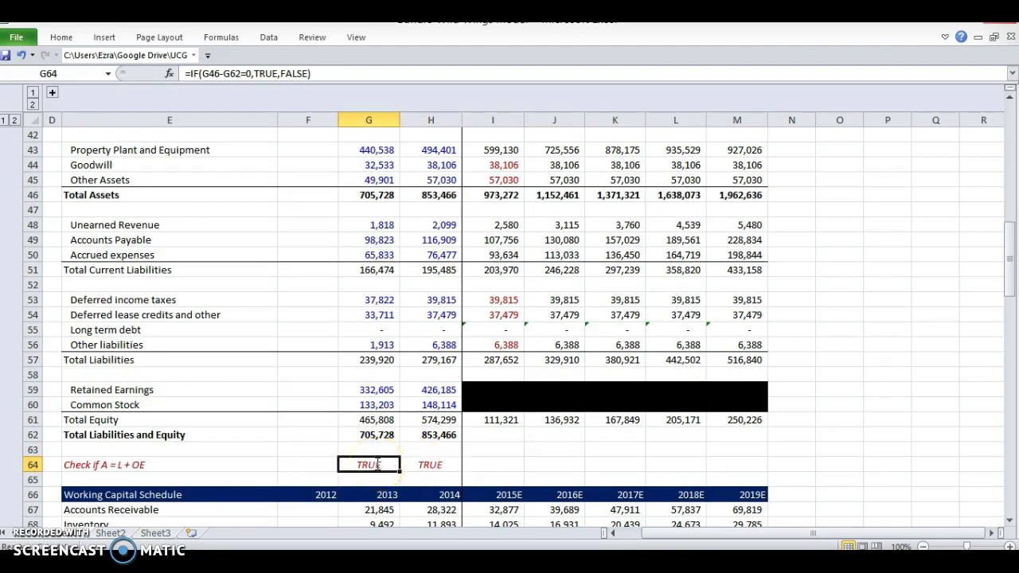
text(=)
click(362, 197)
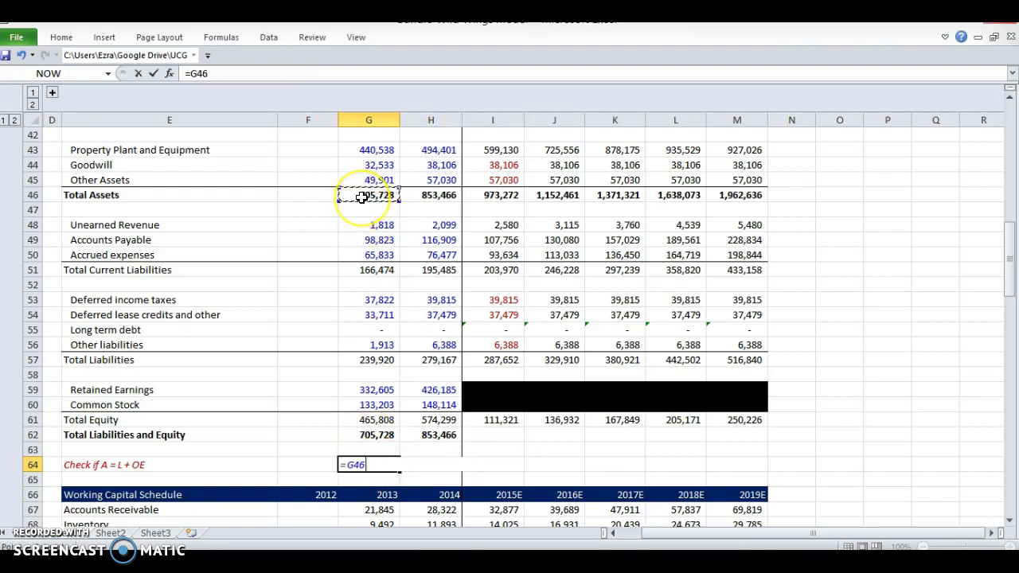
text(-)
click(375, 435)
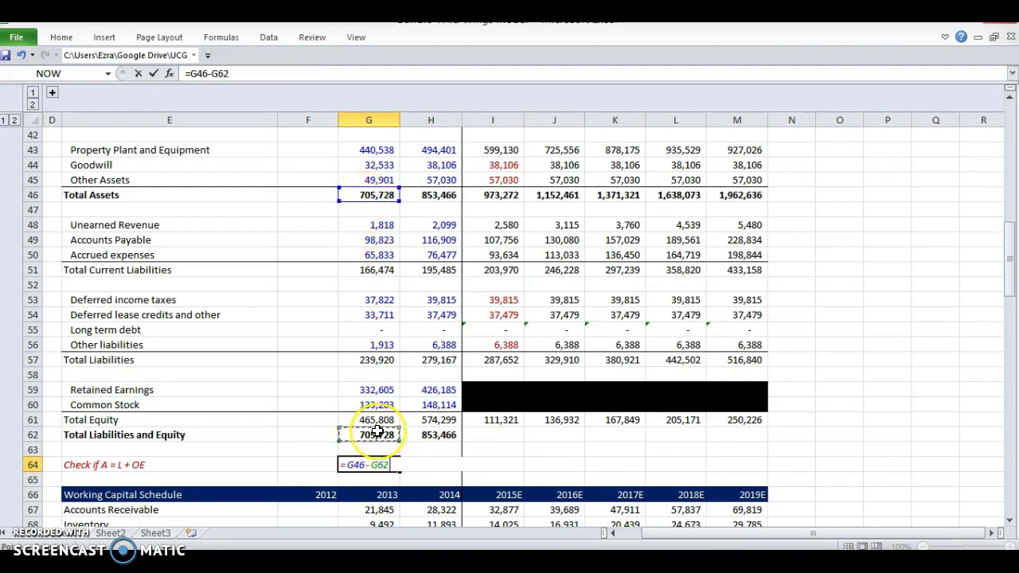
key(Return)
key(Up)
Paste the check formula as formulas into H64:M64 for 2014 through 2019E
key(ctrl+c)
key(Right)
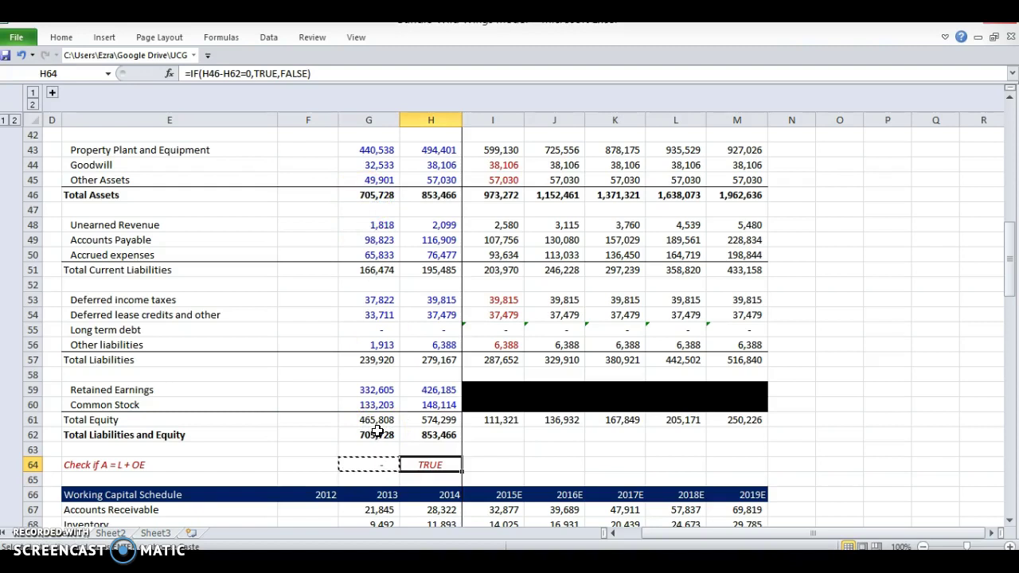
key(Escape)
key(Left)
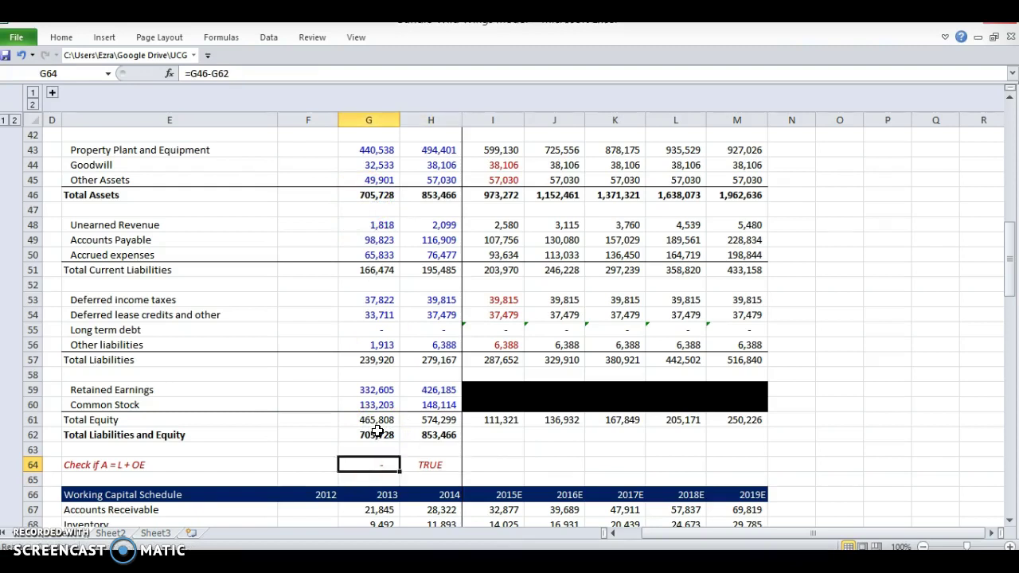
key(Right)
key(Left)
key(Right)
key(Left)
key(ctrl+c)
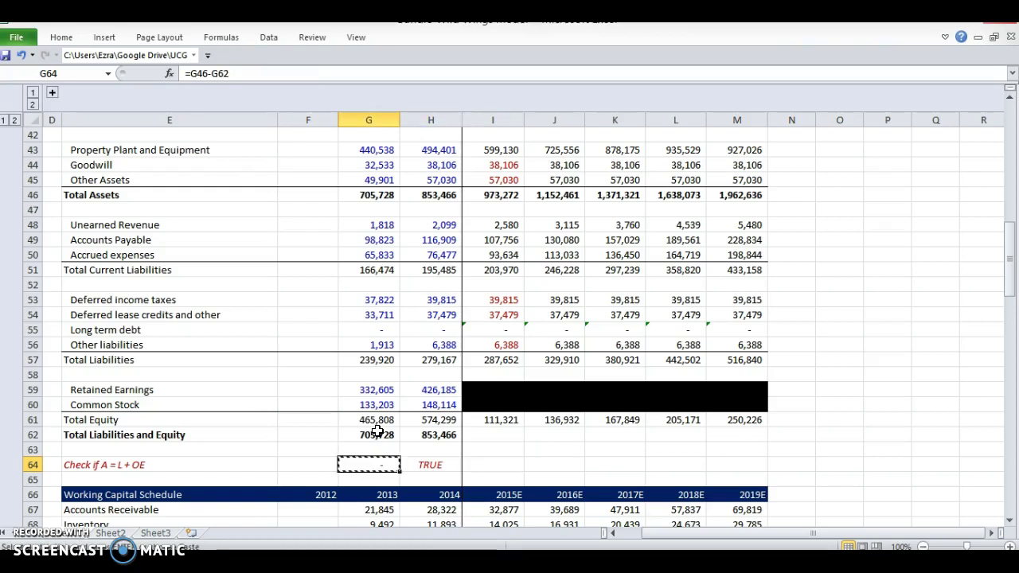
key(Right)
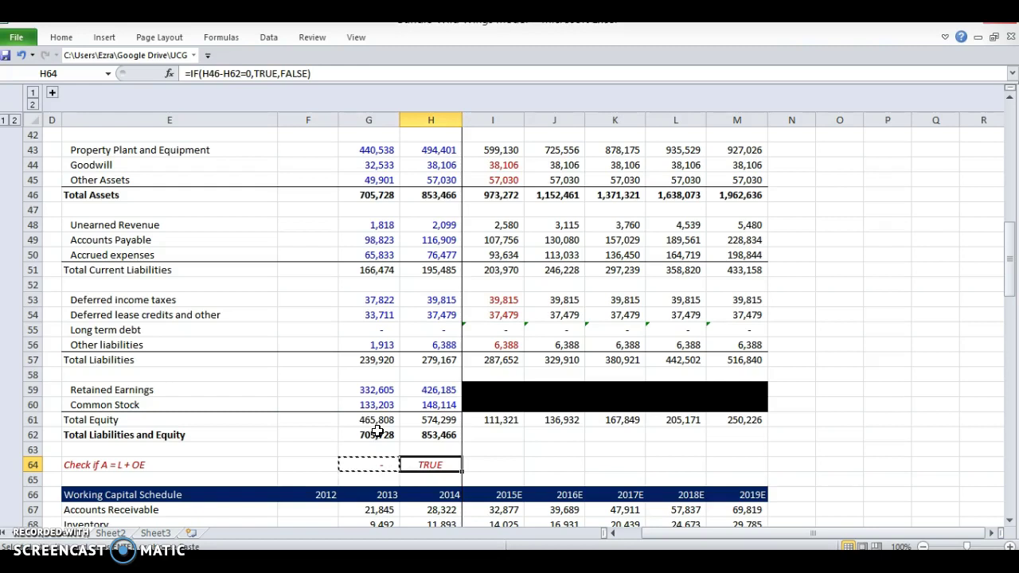
key(ctrl+alt+v)
key(Return)
key(Right)
key(shift+Right)
key(shift+Right)
key(shift+Right)
key(shift+Right)
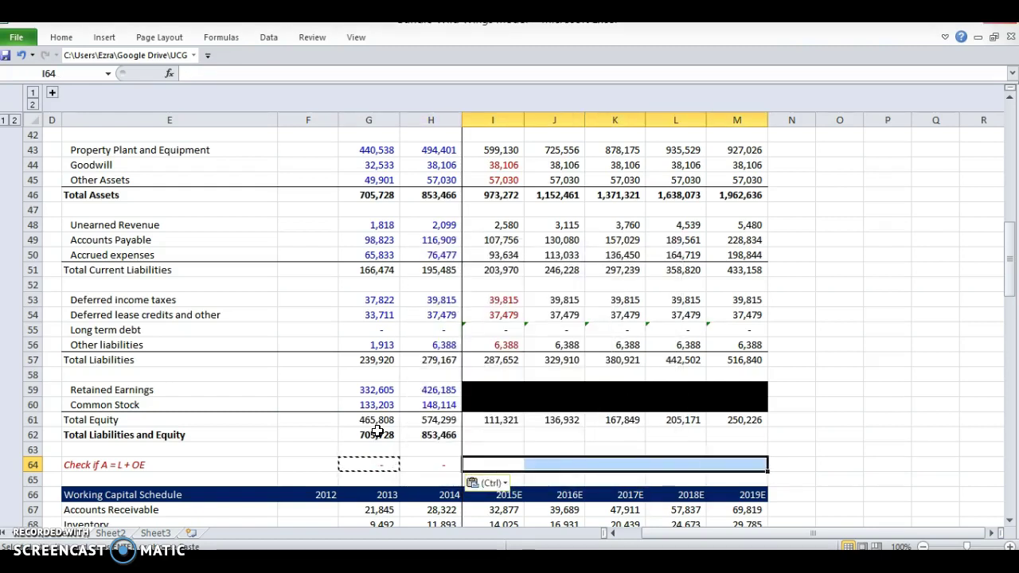
key(ctrl+alt+v)
key(Return)
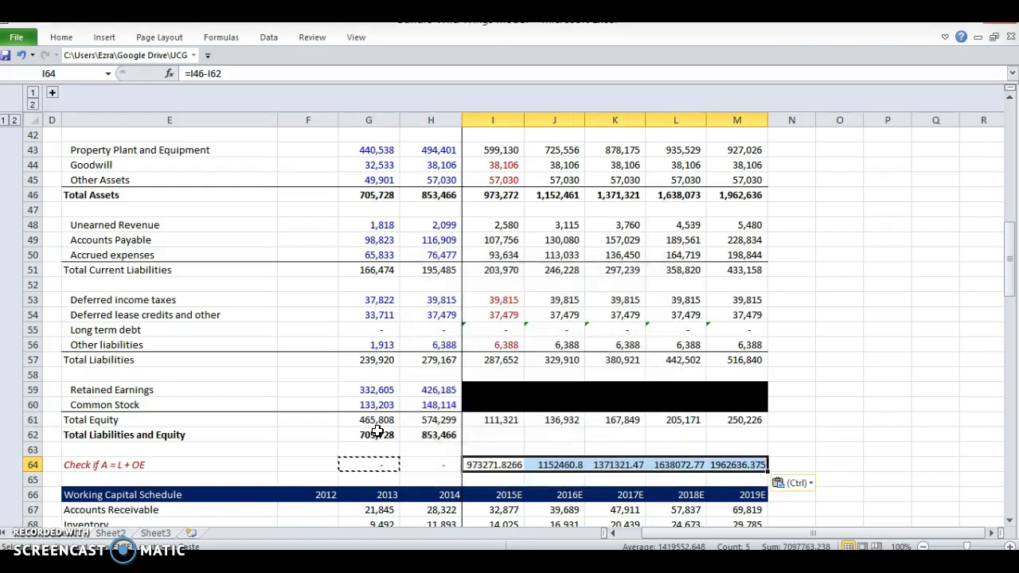
Format the balance check row with Comma Style and two fewer decimals
key(alt+h)
key(k)
key(alt+h)
key(9)
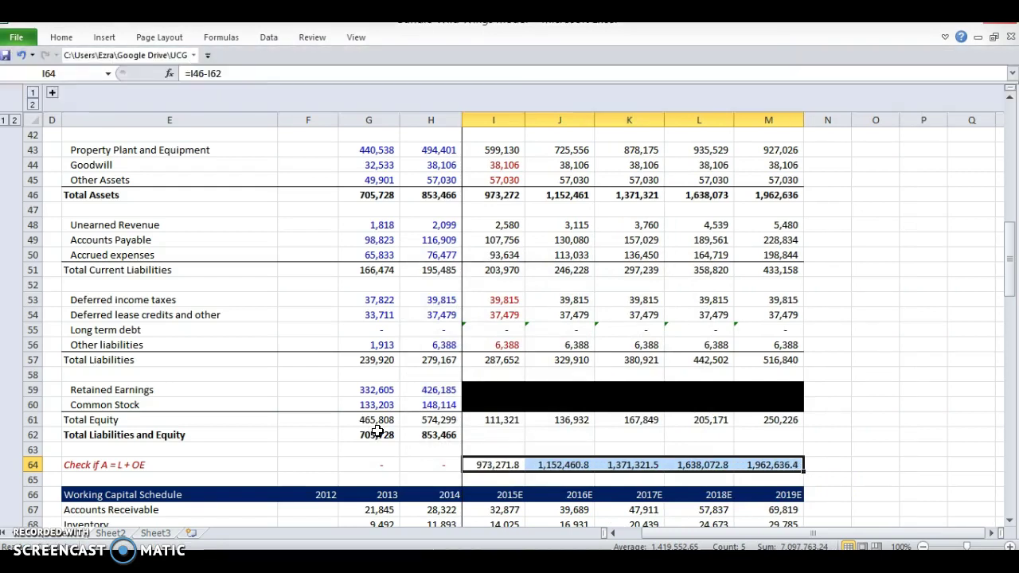
key(alt+h)
key(9)
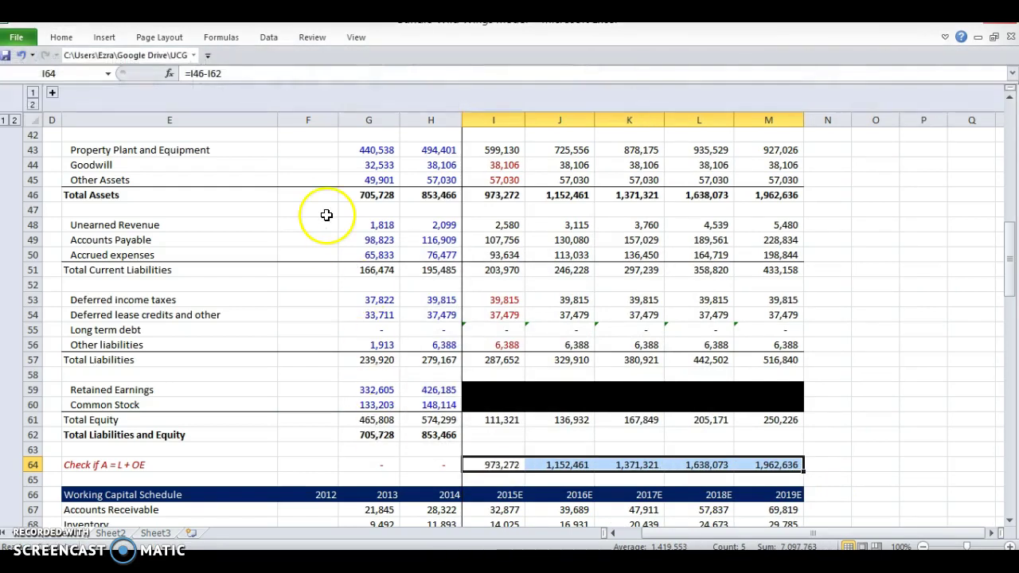
Copy the G62 total formula and paste it as formulas into I62:M62
click(377, 435)
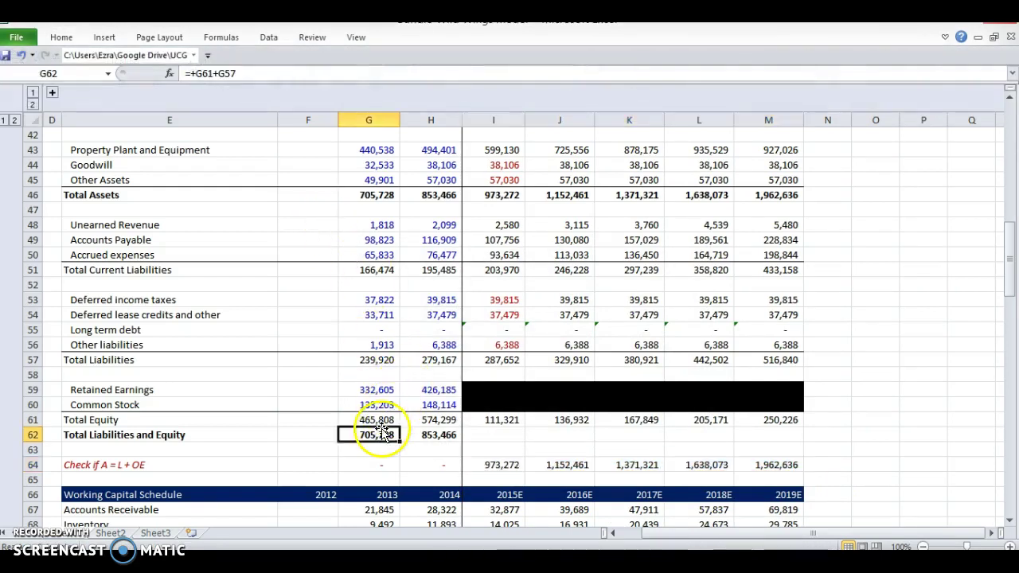
key(ctrl+c)
key(Right)
key(Right)
key(shift+Right)
key(shift+Right)
key(shift+Right)
key(shift+Right)
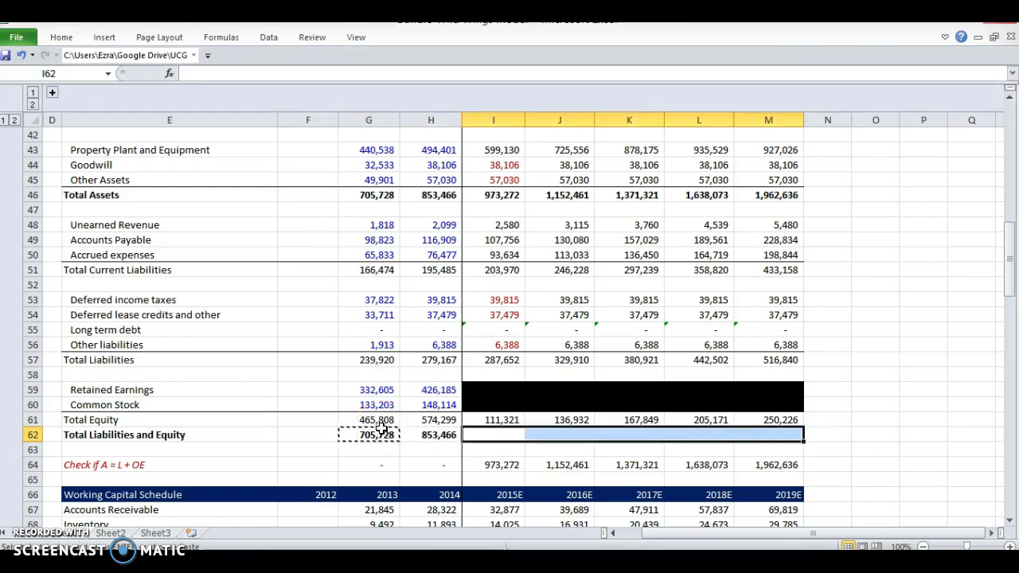
key(ctrl+alt+v)
key(f)
key(Return)
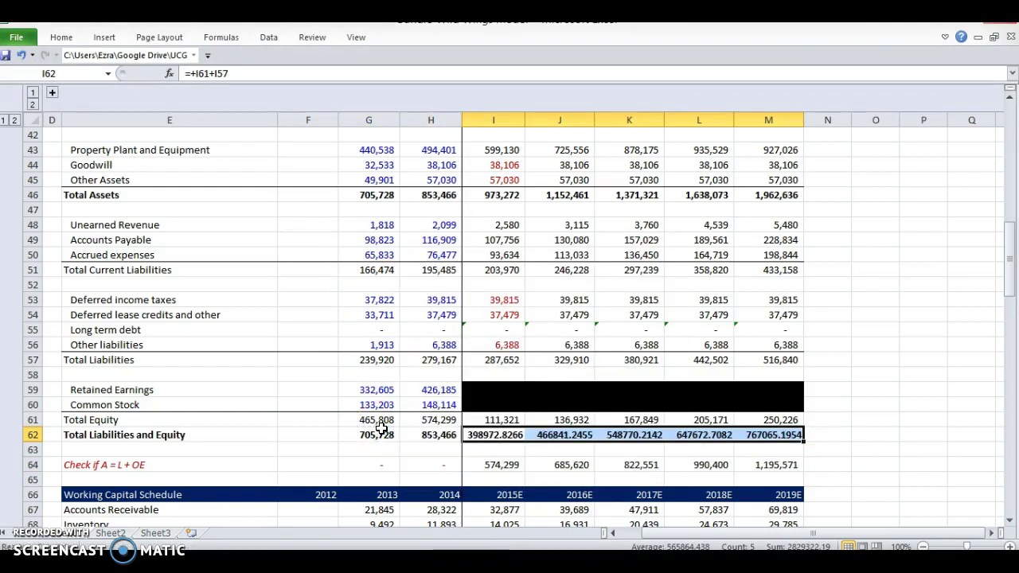
Format the 2015E–2019E totals with Comma Style and reduced decimals
click(153, 447)
key(Up)
key(Right)
key(Right)
key(Right)
key(Right)
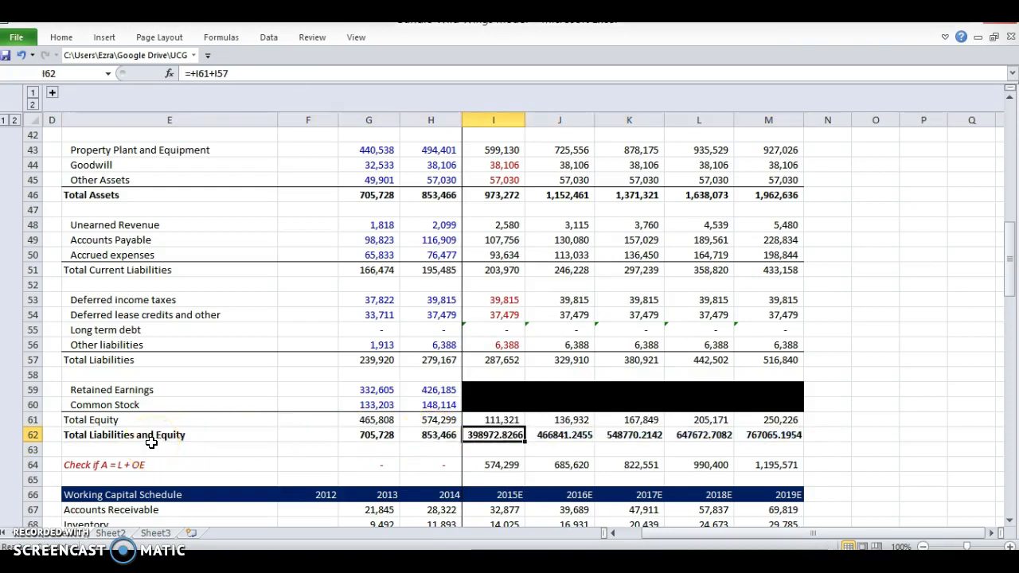
key(Down)
key(Down)
key(Up)
key(Up)
key(Up)
key(Down)
key(ctrl+shift+Right)
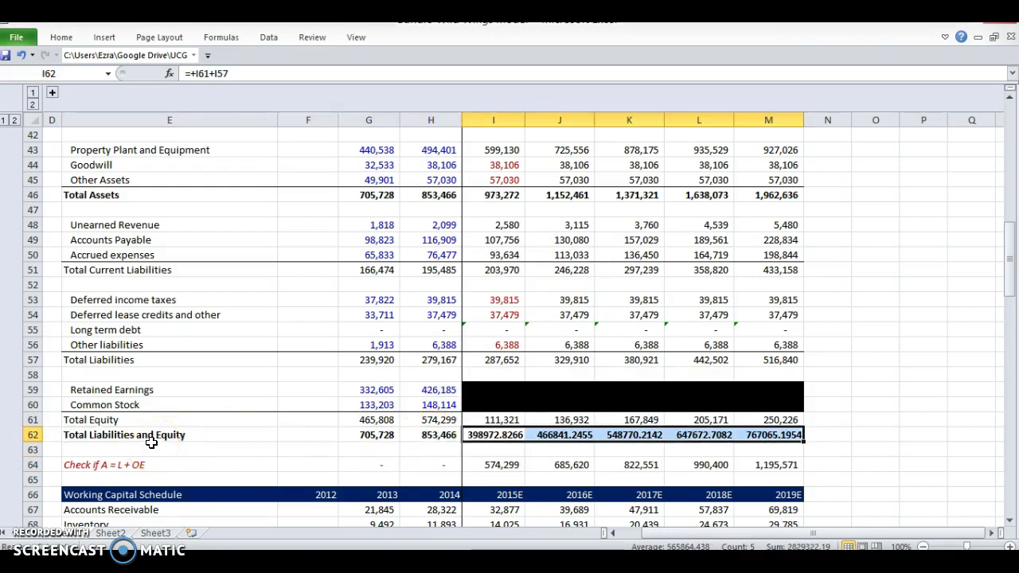
key(alt+h)
key(a)
key(n)
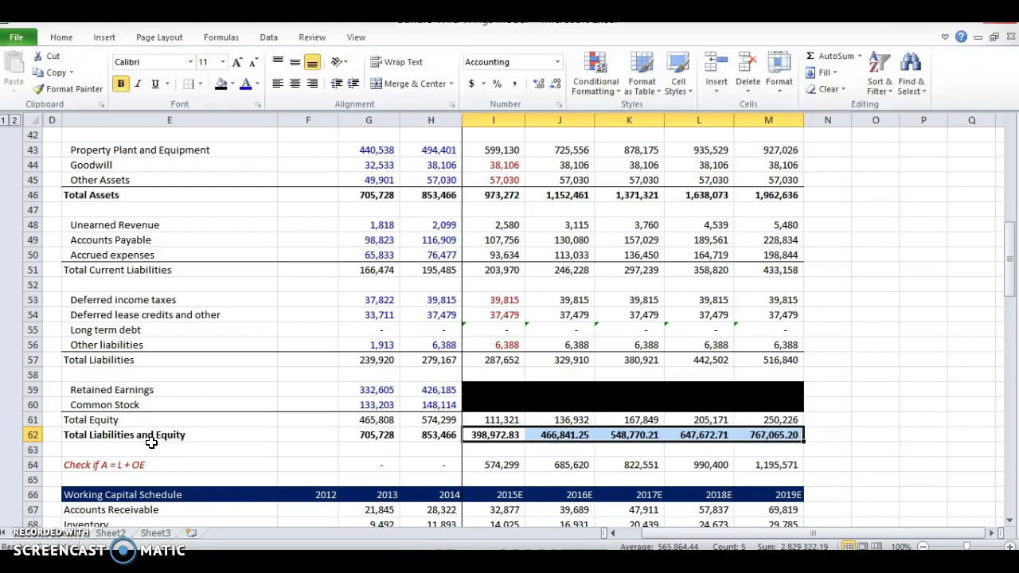
key(alt+h)
key(9)
key(alt+h)
key(9)
key(Down)
key(Down)
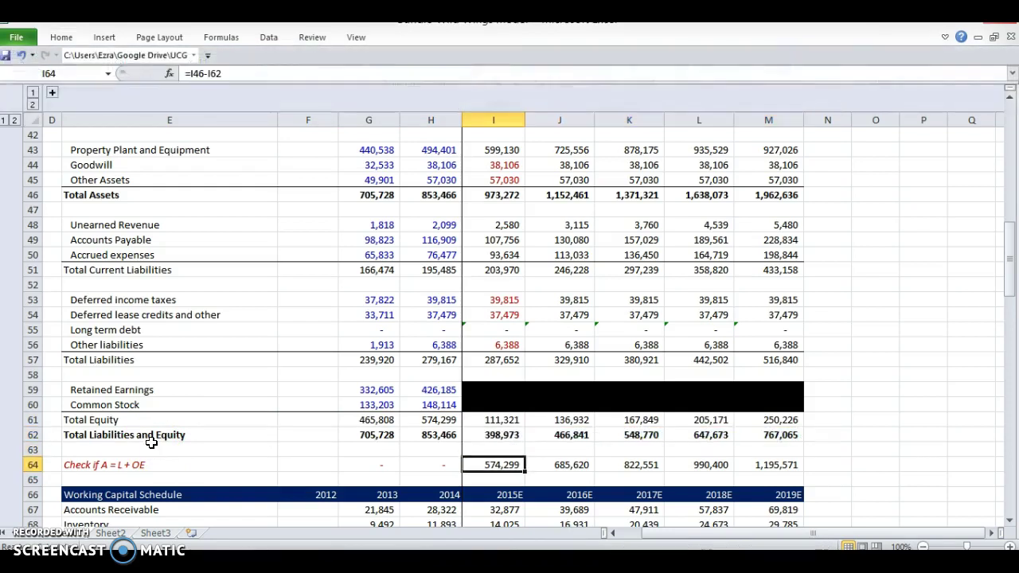
key(F2)
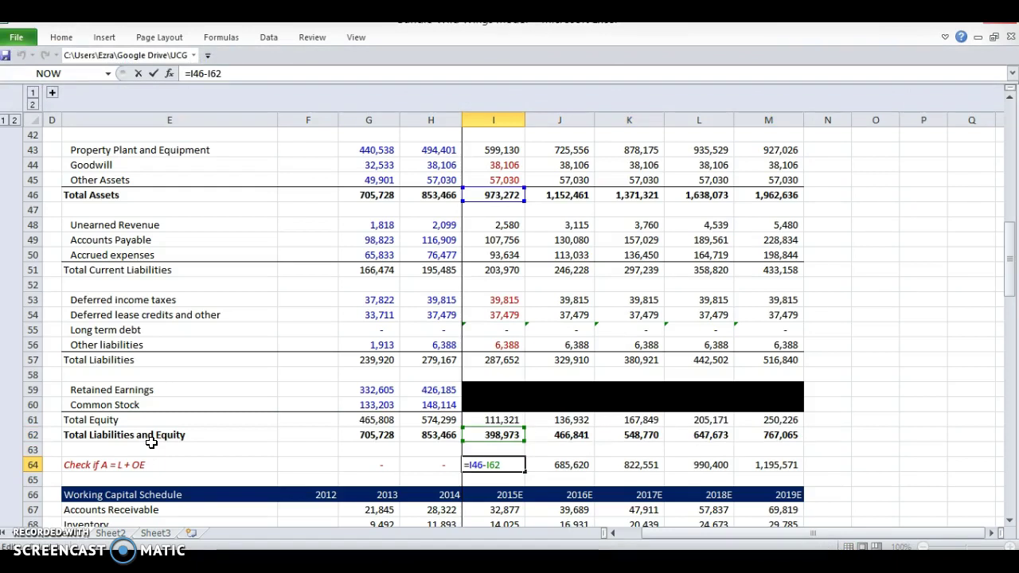
key(Escape)
key(F2)
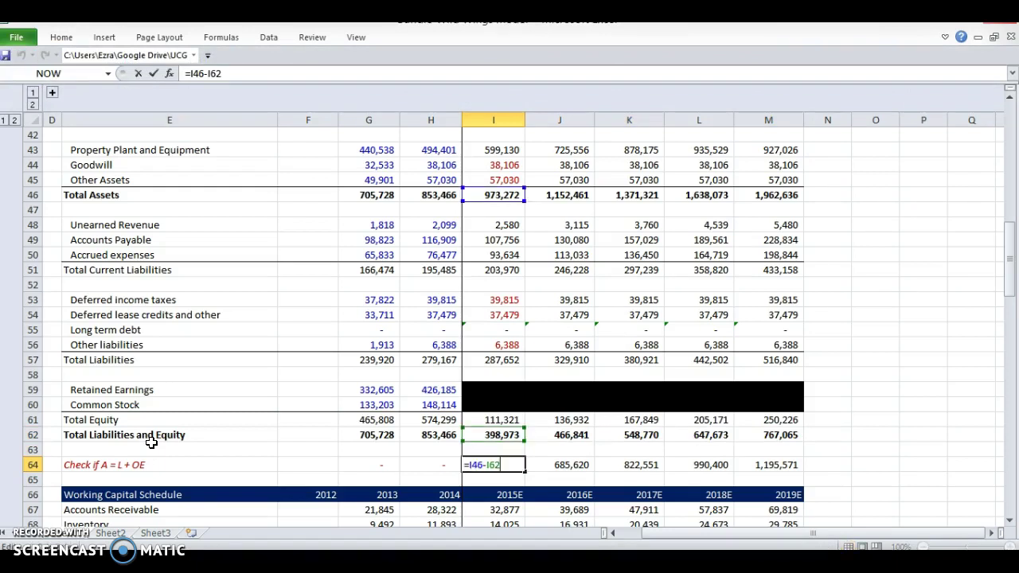
key(Escape)
key(F2)
key(Escape)
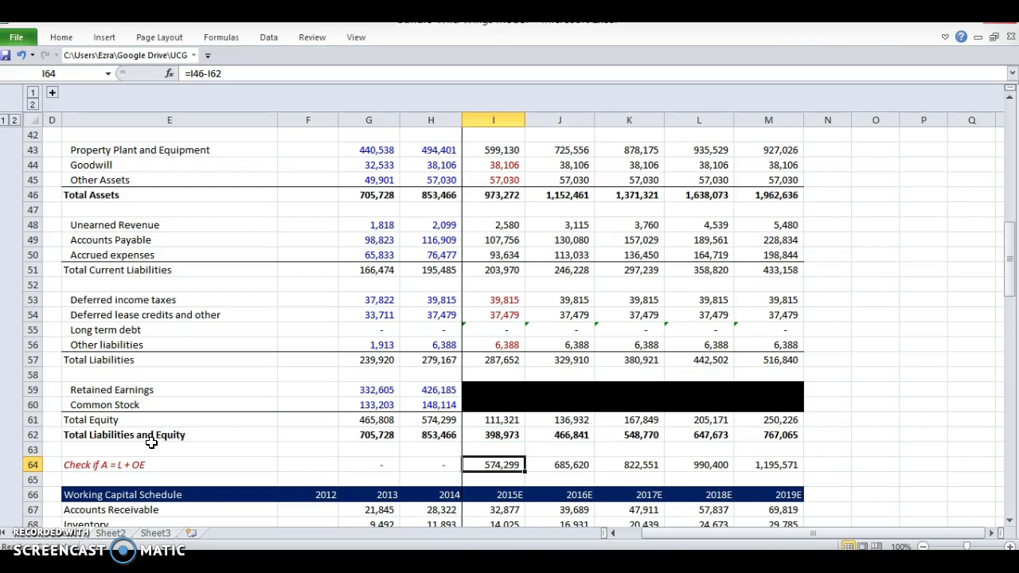
click(478, 197)
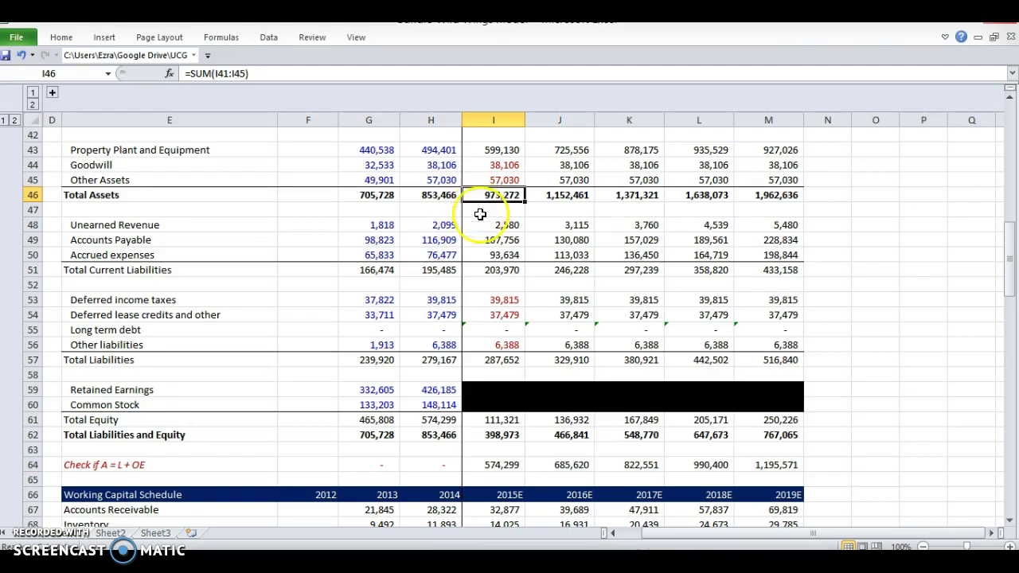
click(478, 271)
click(491, 360)
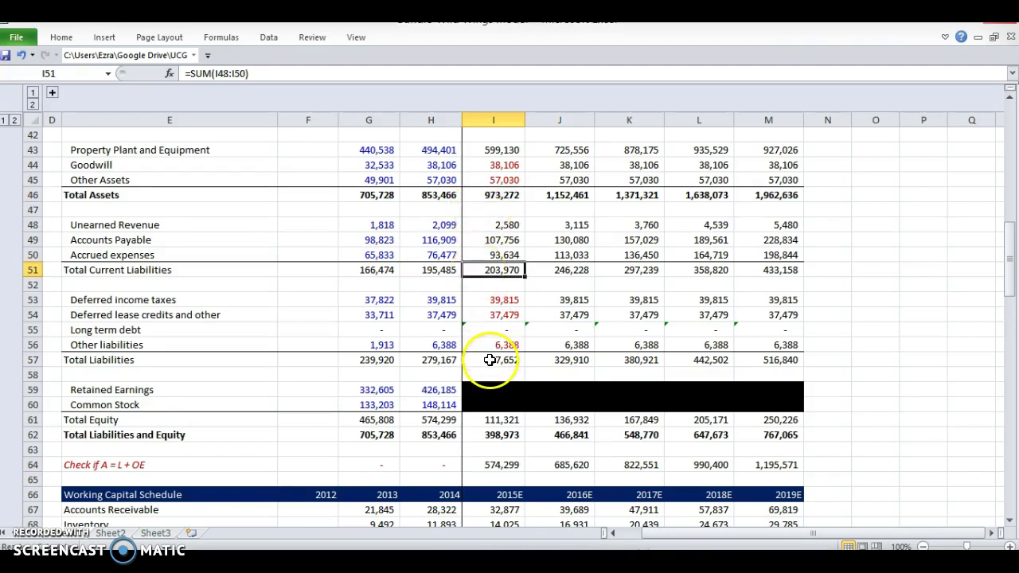
click(487, 421)
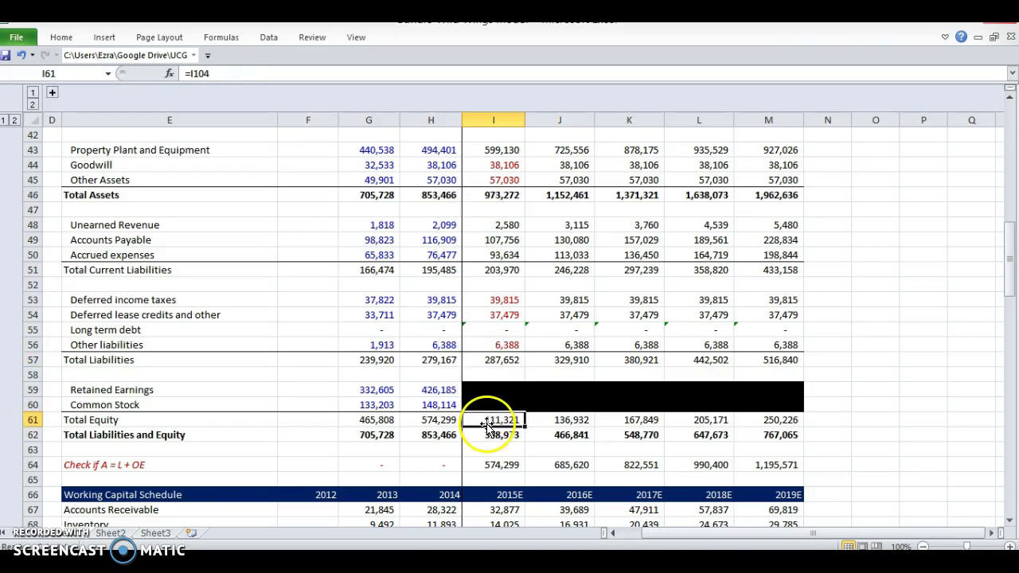
click(438, 420)
click(492, 420)
drag(422, 360, 480, 360)
drag(417, 271, 485, 271)
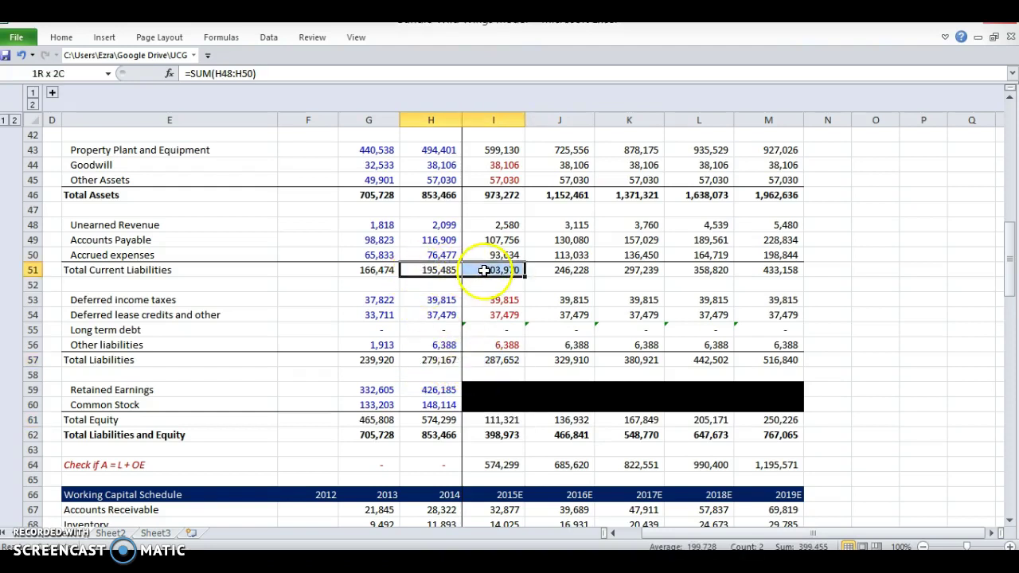
key(Left)
key(Right)
key(shift+Right)
key(Down)
key(Down)
key(Down)
key(Down)
key(Down)
key(Down)
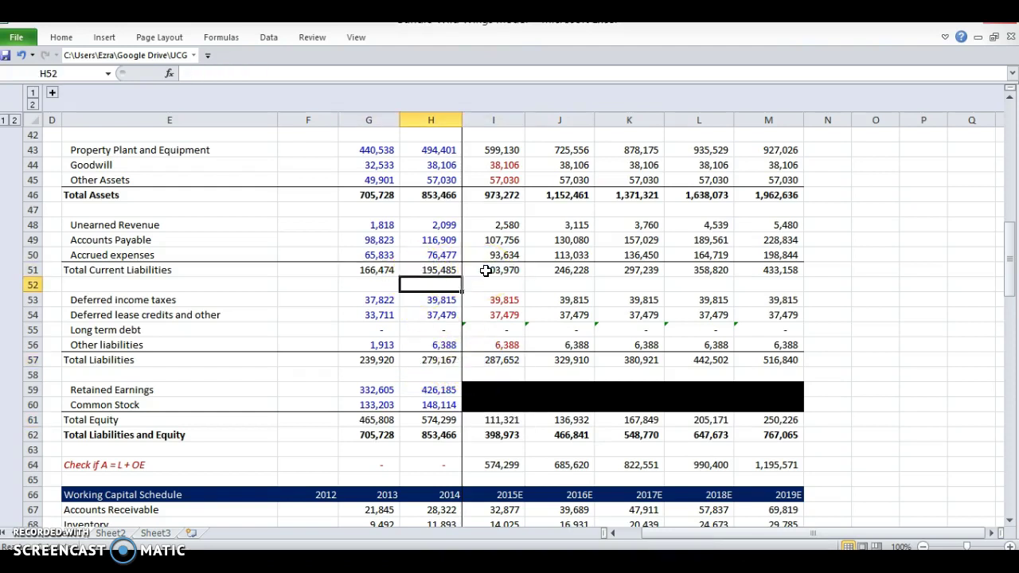
key(shift+Right)
key(Down)
key(Down)
key(Down)
key(Down)
key(Down)
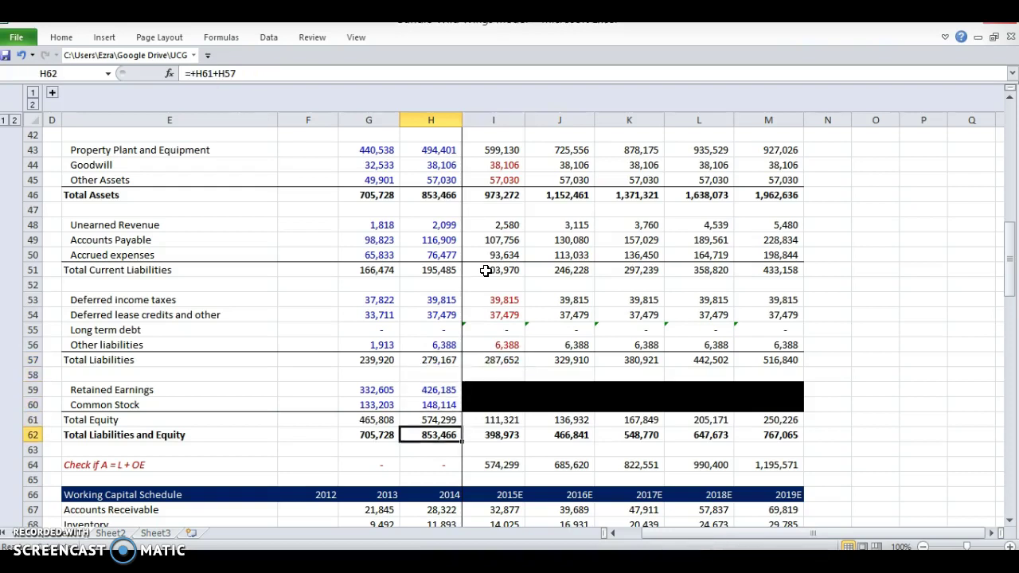
key(Up)
key(shift+Right)
key(Right)
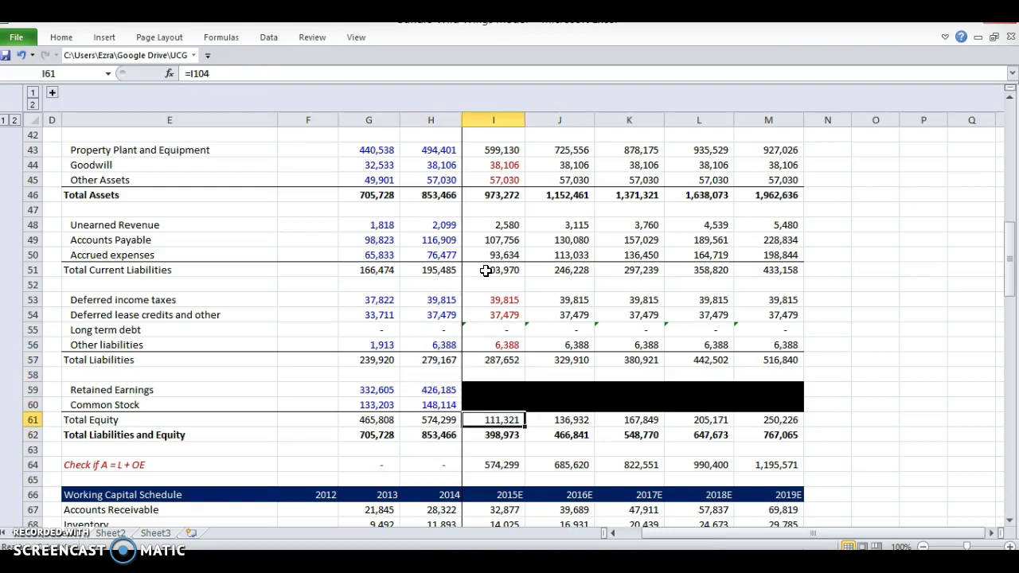
Insert a blank row above Net Income and give it Net Income's formatting
scroll(486, 271, down, 11)
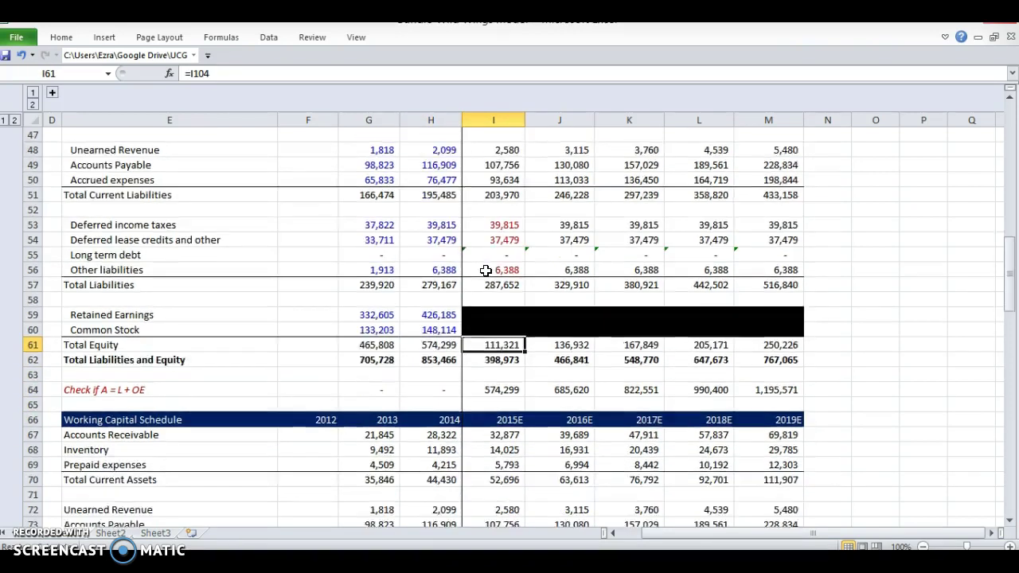
scroll(485, 271, down, 5)
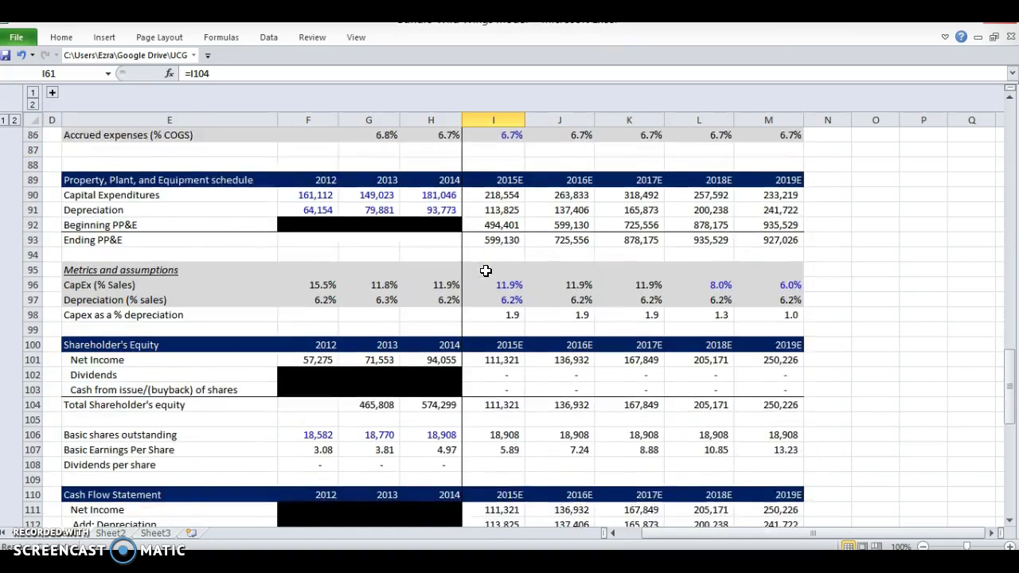
click(493, 299)
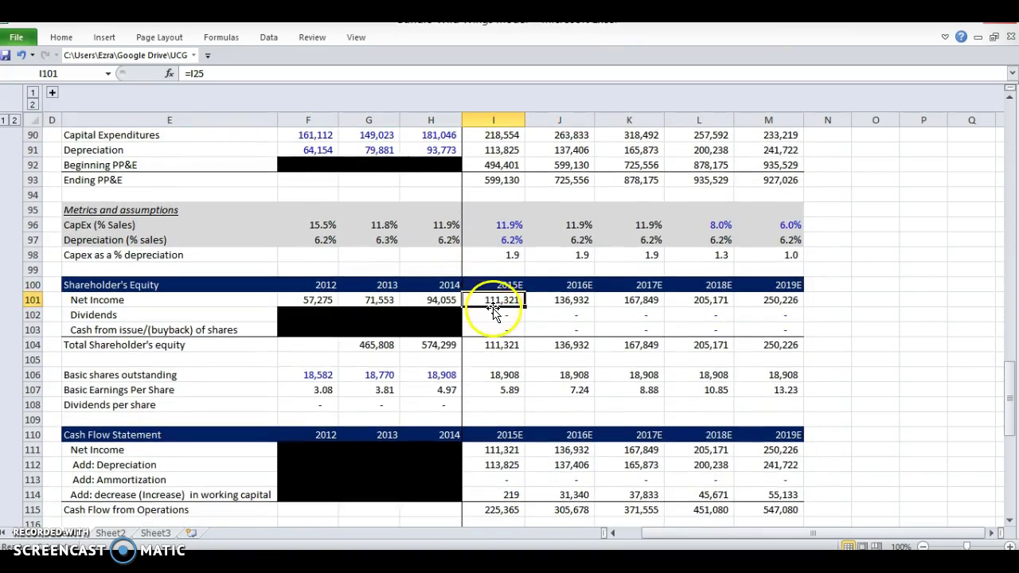
click(444, 345)
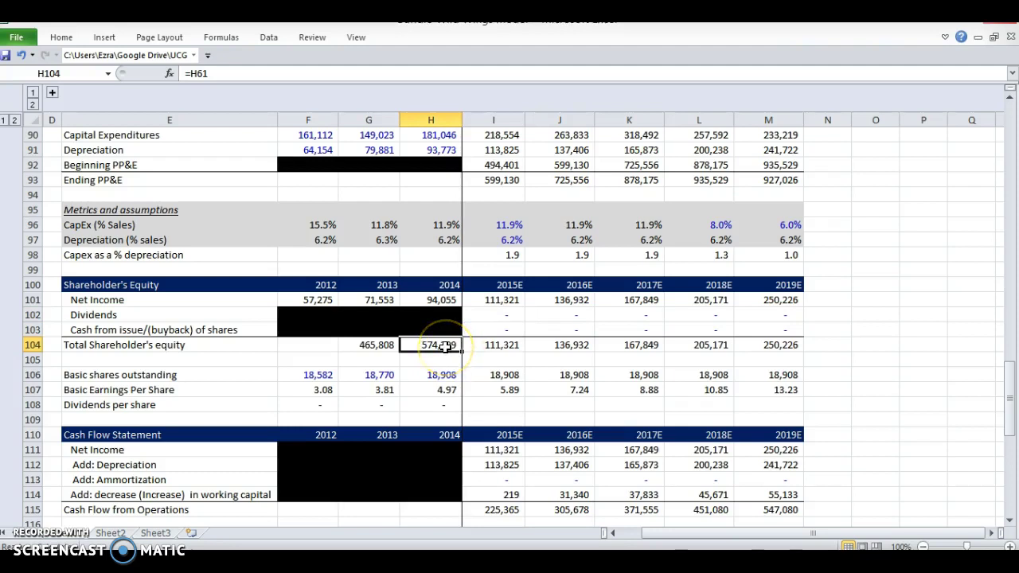
key(shift+Right)
click(445, 344)
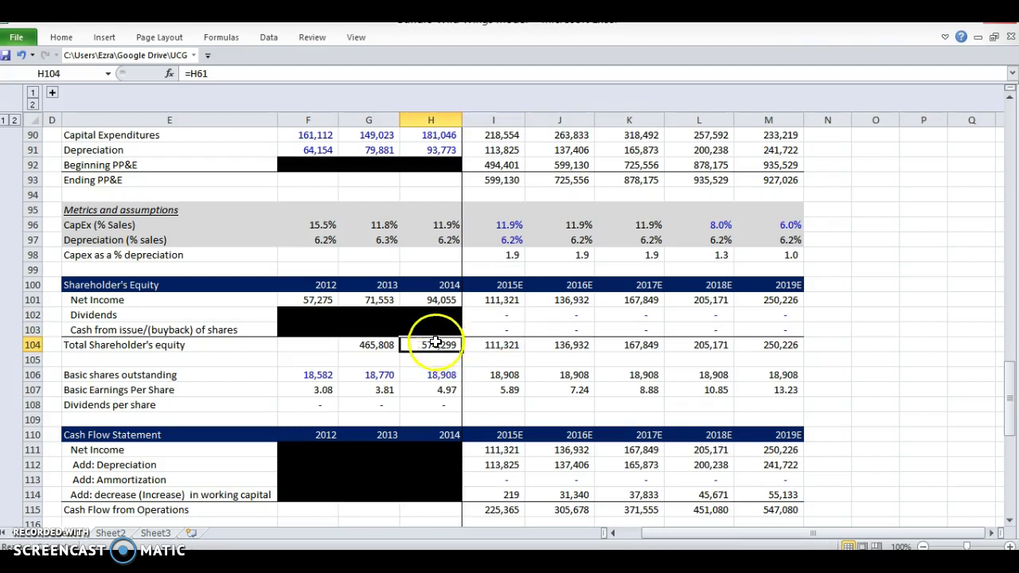
click(219, 306)
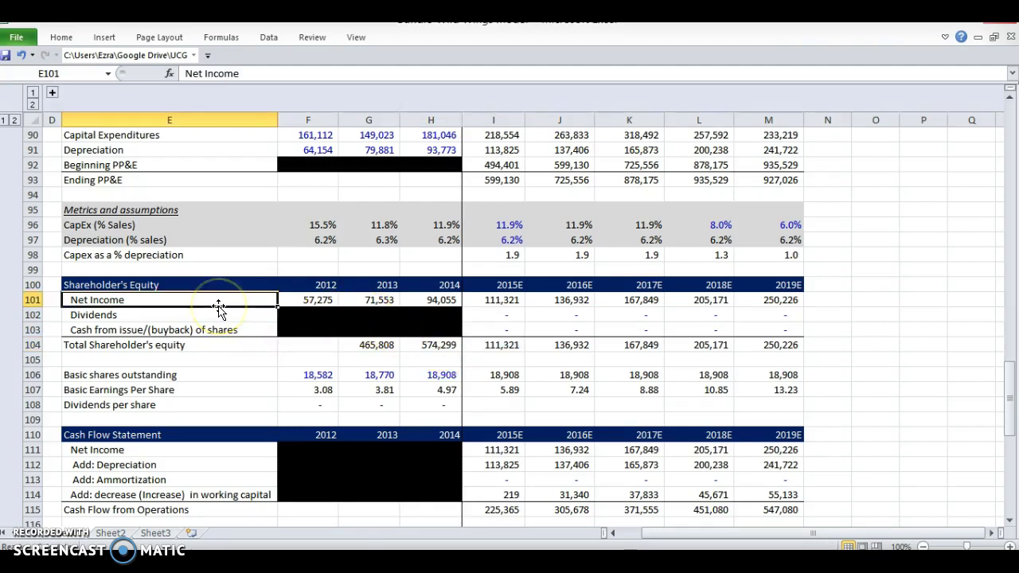
key(shift+space)
key(ctrl+shift+plus)
click(218, 305)
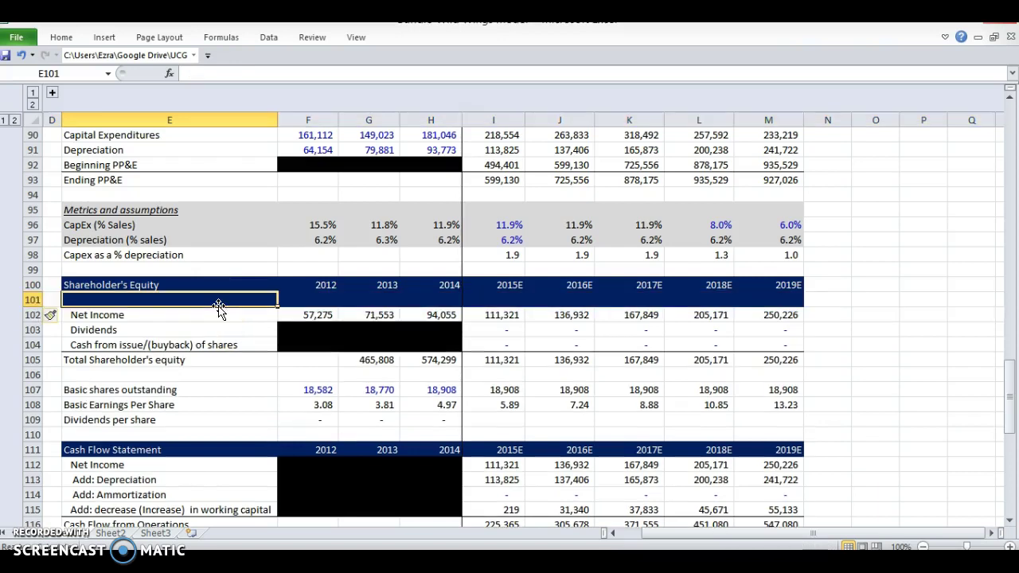
click(219, 313)
key(shift+space)
key(ctrl+c)
click(219, 307)
key(shift+space)
key(ctrl+alt+v)
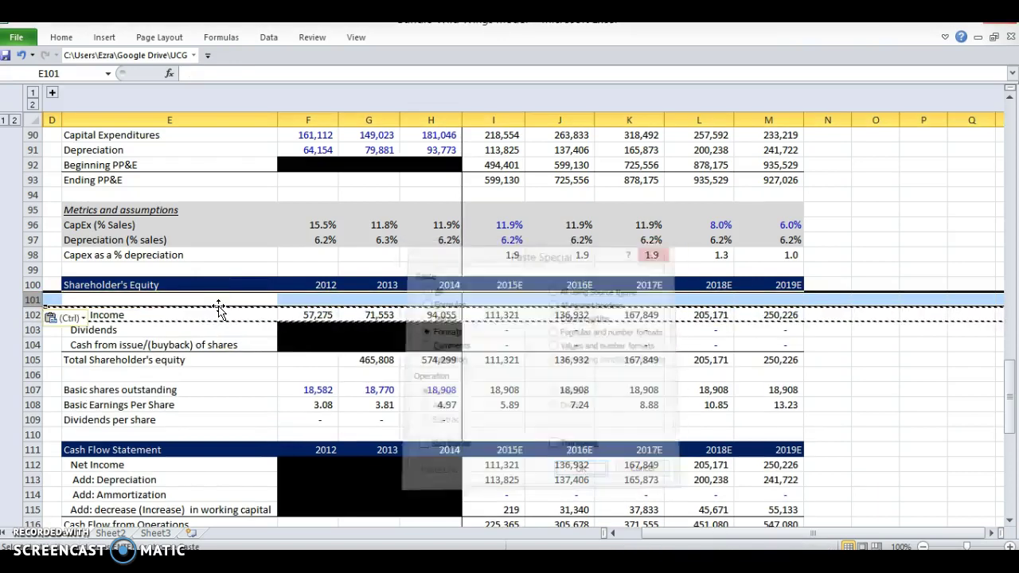
key(Escape)
Label the new row 'Beginning Balance' and remove its indent
click(219, 307)
text(Beginning Balance)
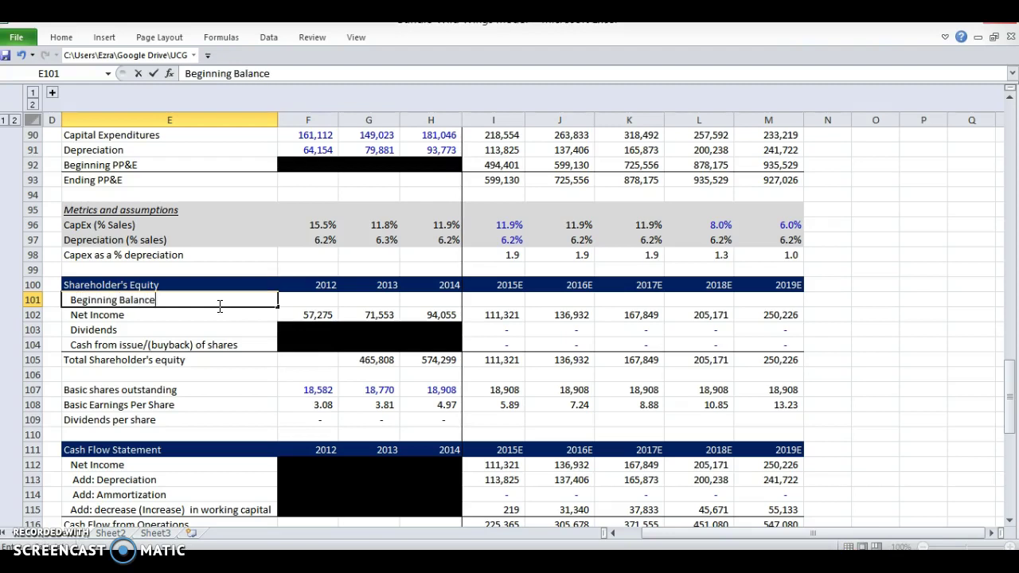
key(Return)
click(219, 305)
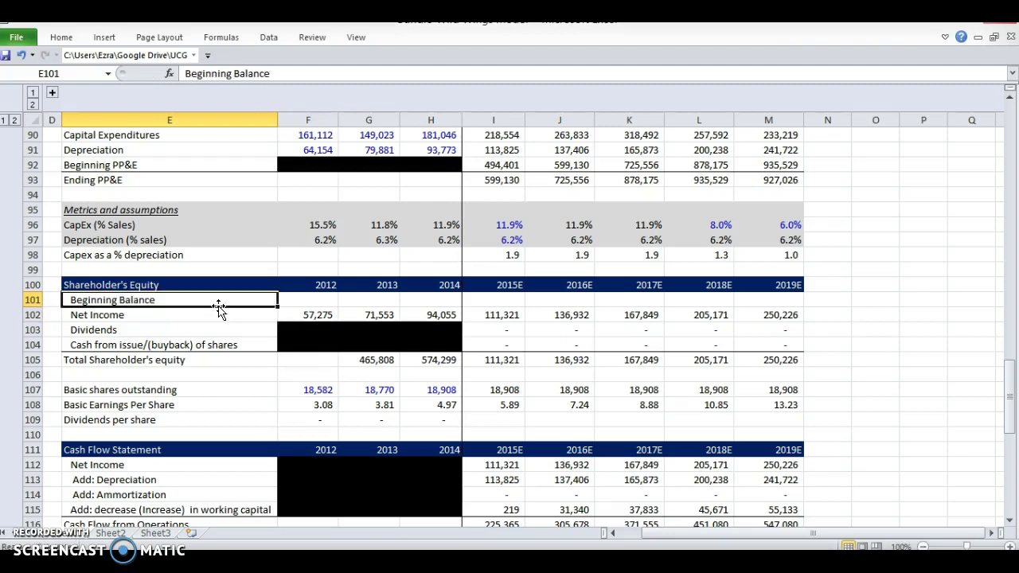
key(alt+h)
key(5)
Rename the total row to 'Ending Shareholder's equity'
key(Down)
key(Down)
key(Down)
key(Down)
key(F2)
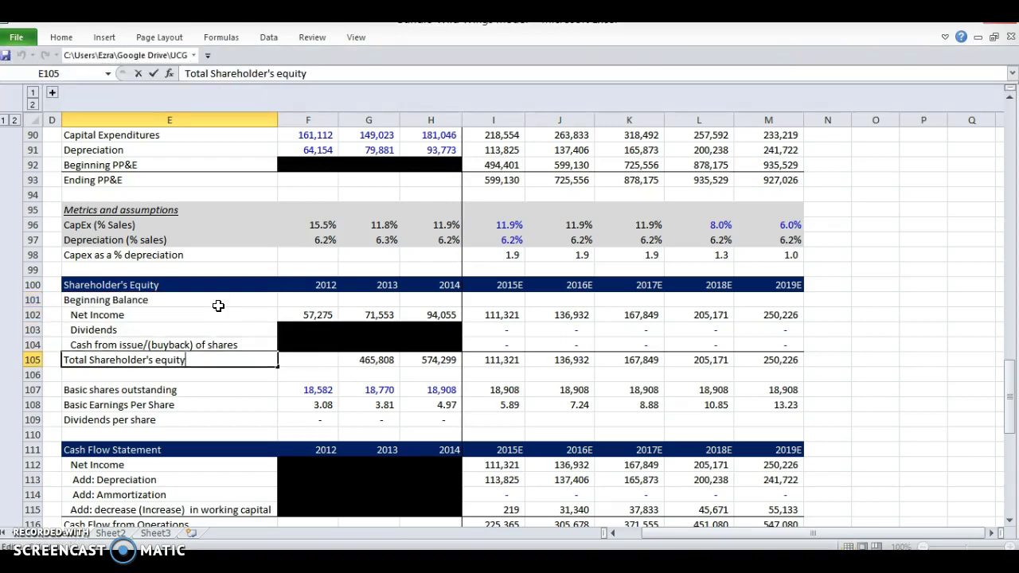
text(Ending)
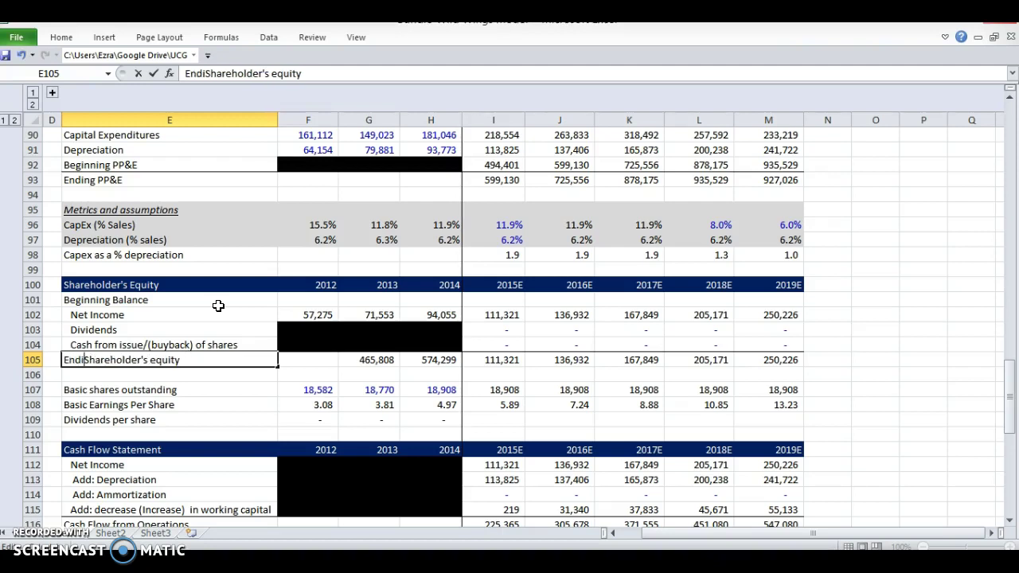
key(Return)
Link 2015E Beginning Balance (I101) to =H105 and fill it right through M101
key(Up)
key(Up)
key(Right)
key(Right)
key(Right)
key(Up)
key(Up)
key(Up)
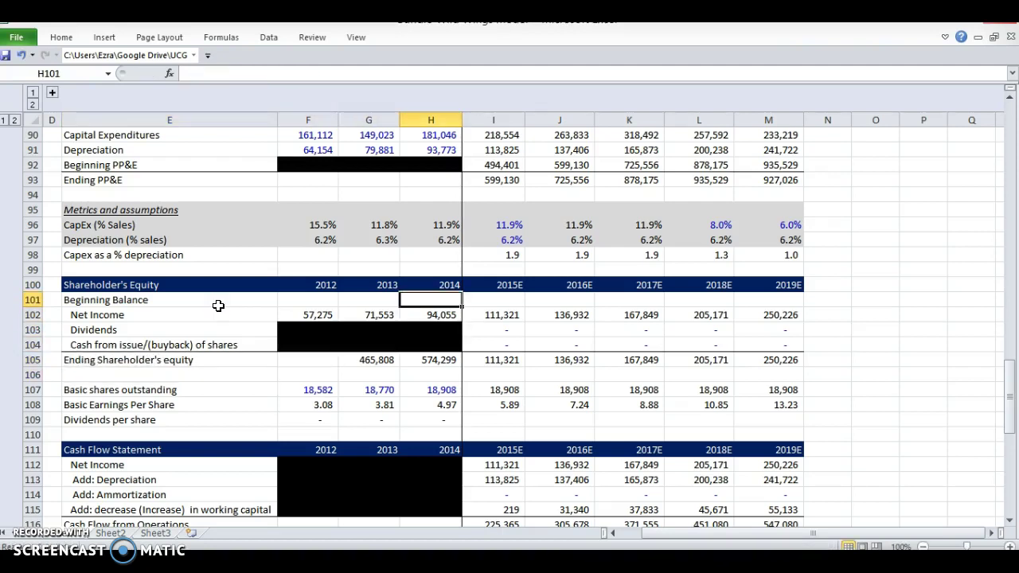
key(Right)
text(=)
key(Left)
key(Down)
key(Down)
key(Down)
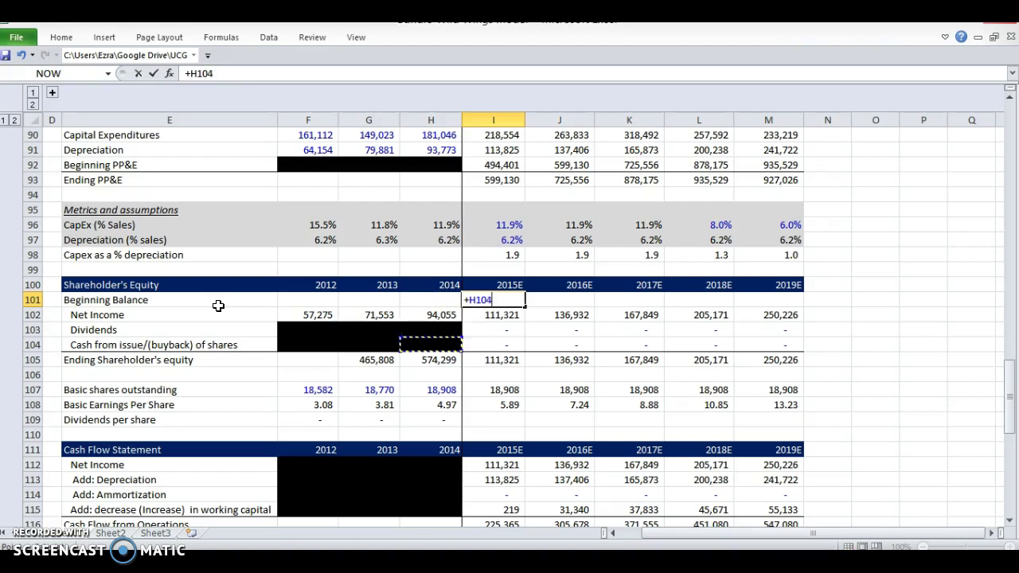
key(Down)
key(Return)
key(Up)
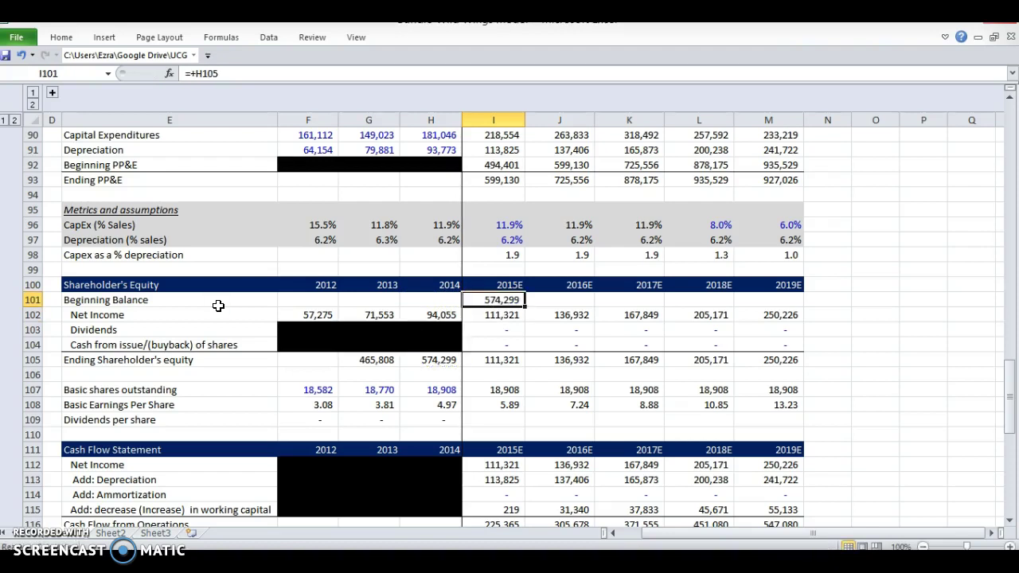
key(shift+Right)
key(shift+Right)
key(shift+Right)
key(shift+Right)
key(ctrl+r)
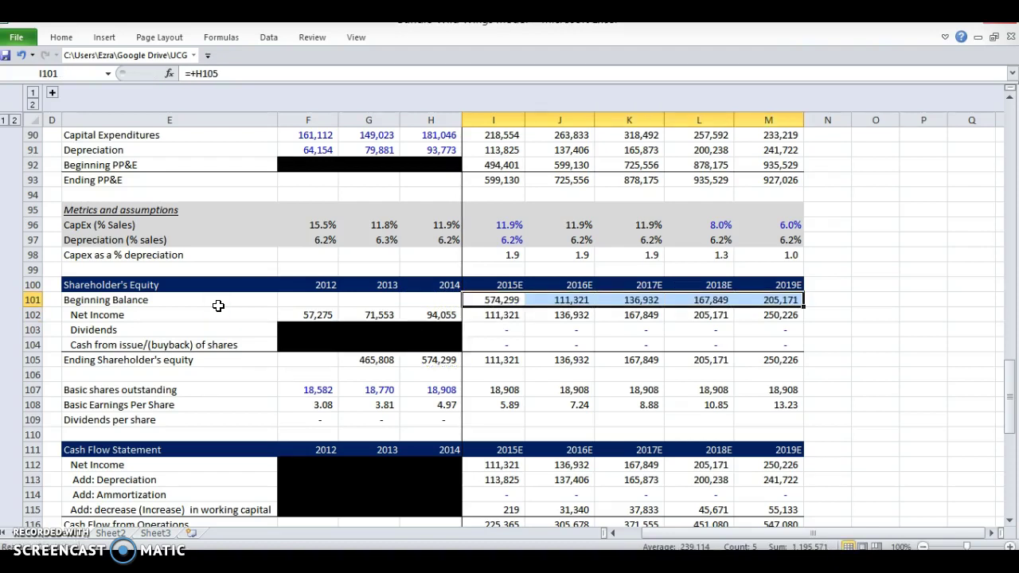
Total I105 as =SUM(I101:I104) and paste the formula across 2016E–2019E ending equity
key(Down)
key(Down)
key(Down)
key(Down)
text(=SUM()
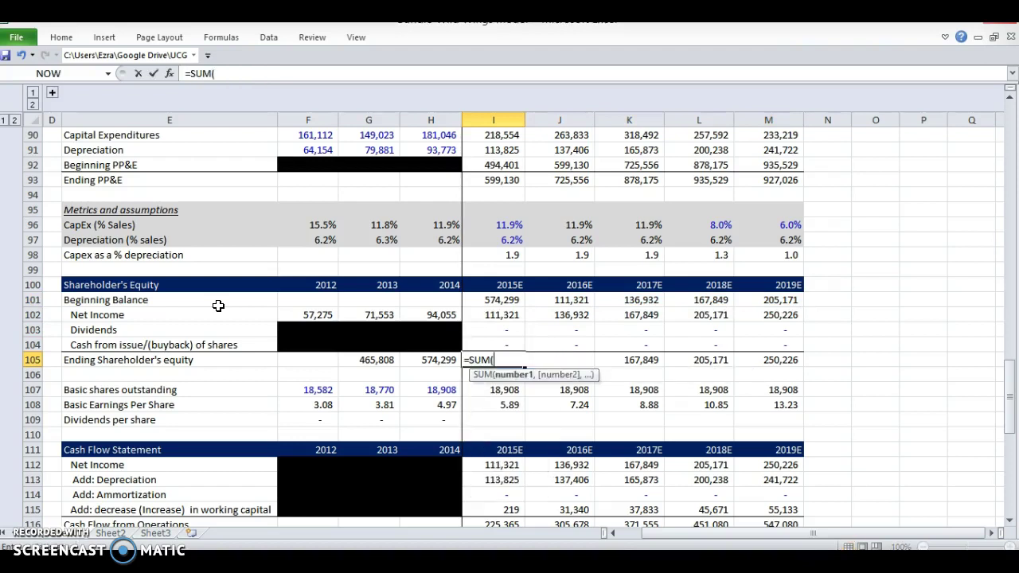
key(Up)
key(shift+Up)
key(shift+Up)
key(shift+Up)
key(Return)
key(Up)
key(ctrl+c)
key(shift+Right)
key(shift+Right)
key(shift+Right)
key(shift+Right)
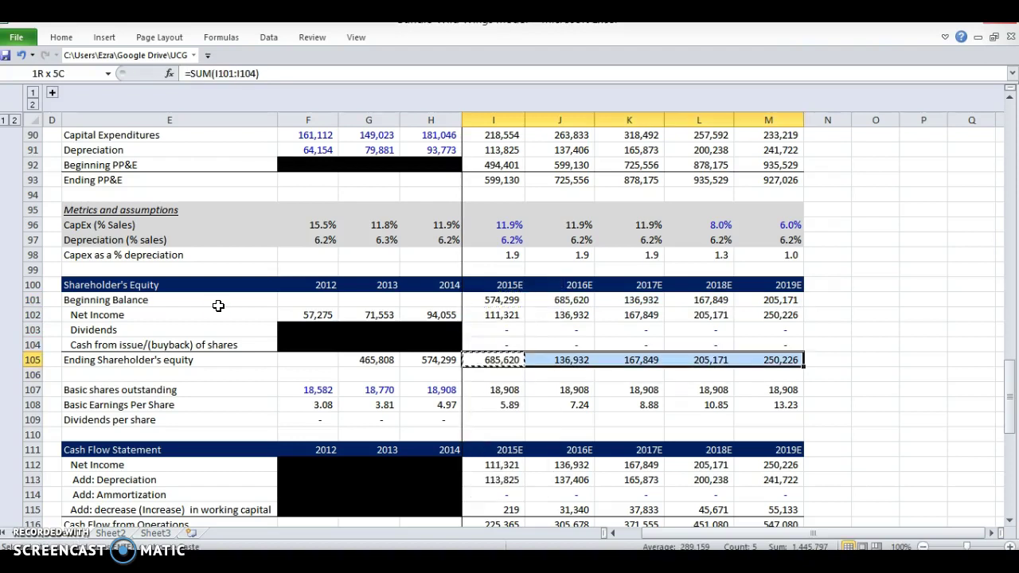
key(ctrl+alt+v)
key(Return)
key(Left)
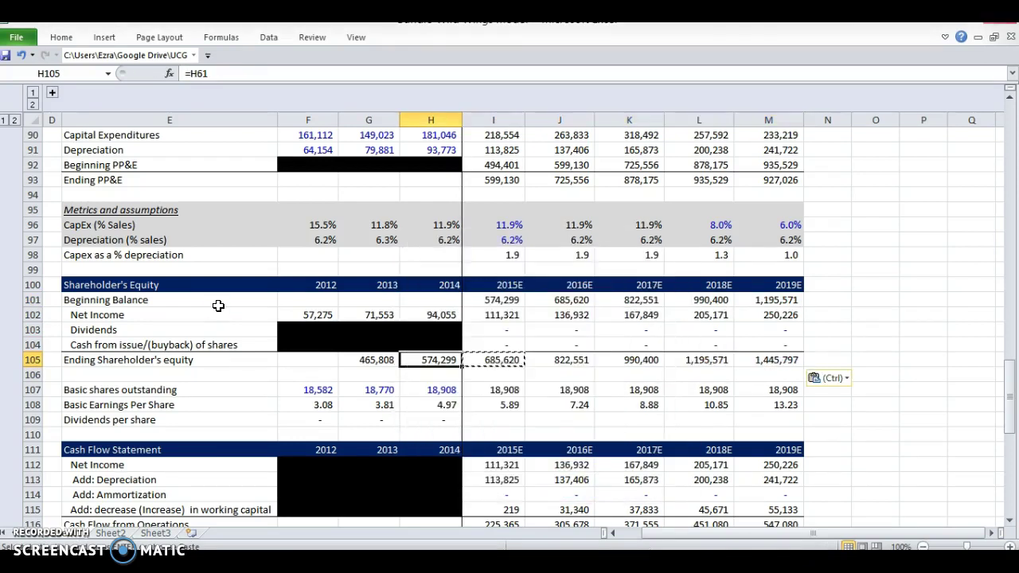
Paste the ending equity SUM formula into the 2012–2014 historical cells
key(shift+Left)
key(shift+Left)
key(ctrl+alt+v)
key(f)
key(Return)
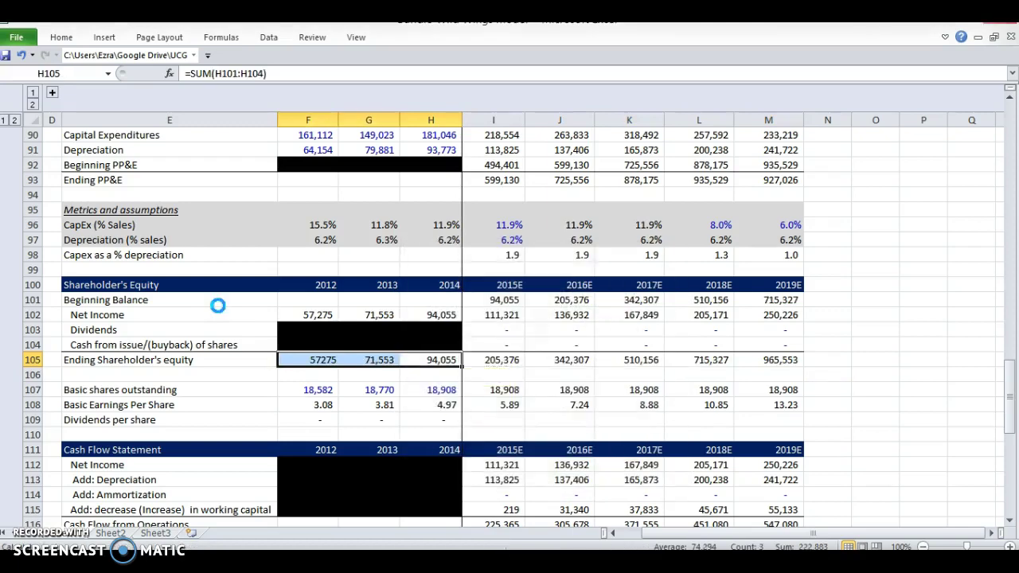
Link 2015E Total Equity on the balance sheet (I61) to the schedule's ending equity, =I105
key(Right)
key(Right)
scroll(446, 359, up, 5)
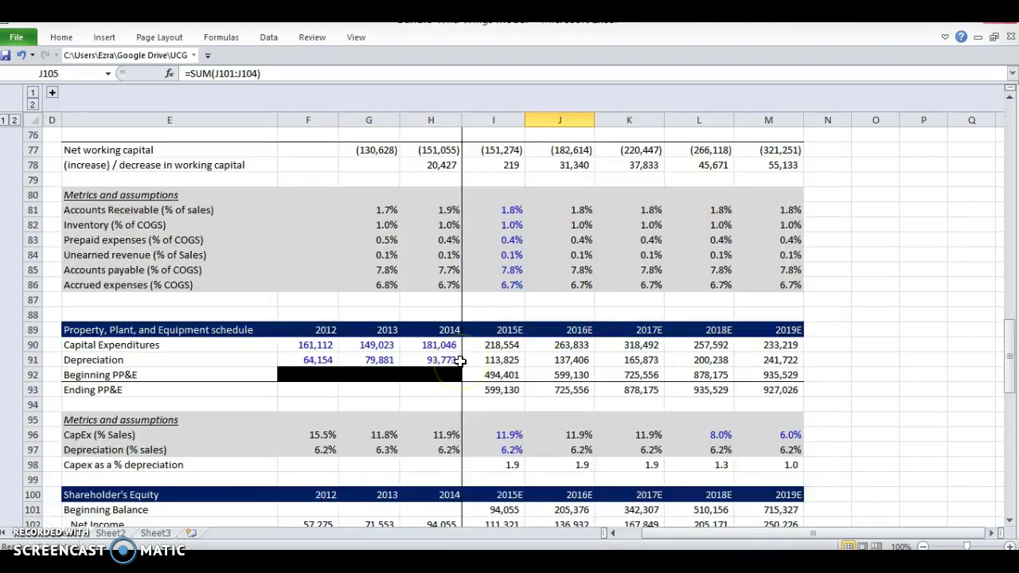
scroll(460, 362, up, 12)
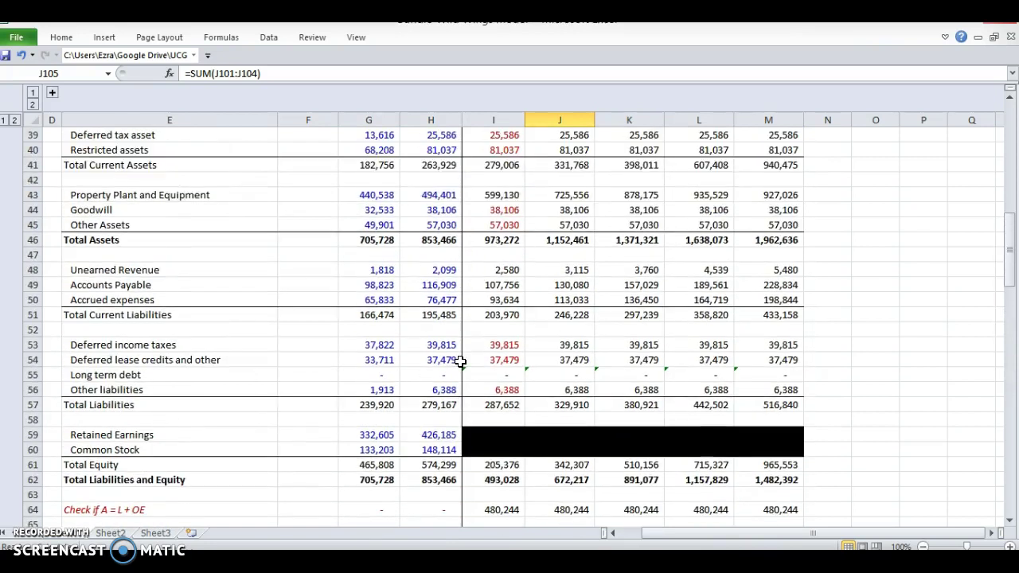
click(493, 462)
text(=)
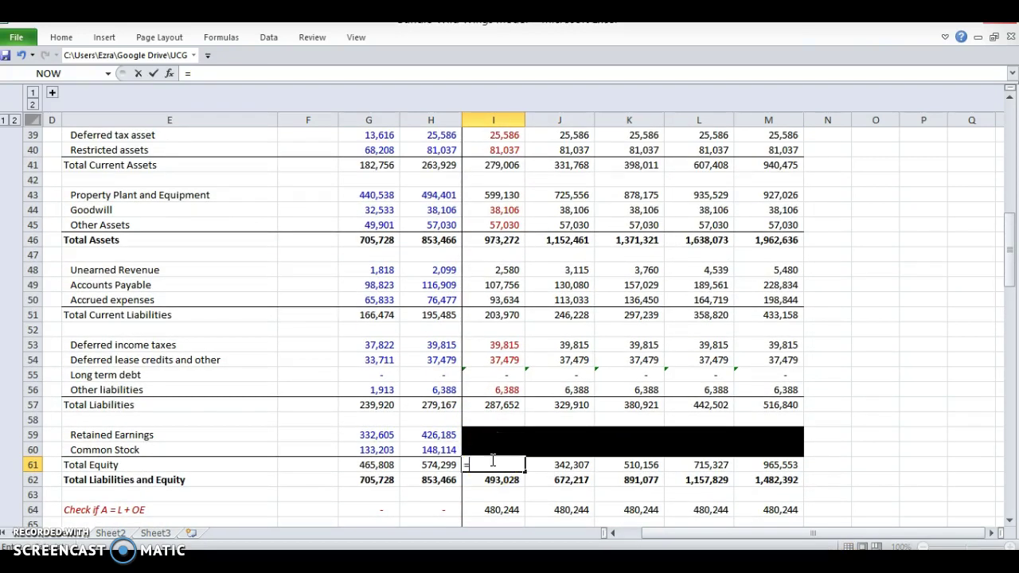
scroll(492, 462, down, 12)
scroll(491, 460, down, 4)
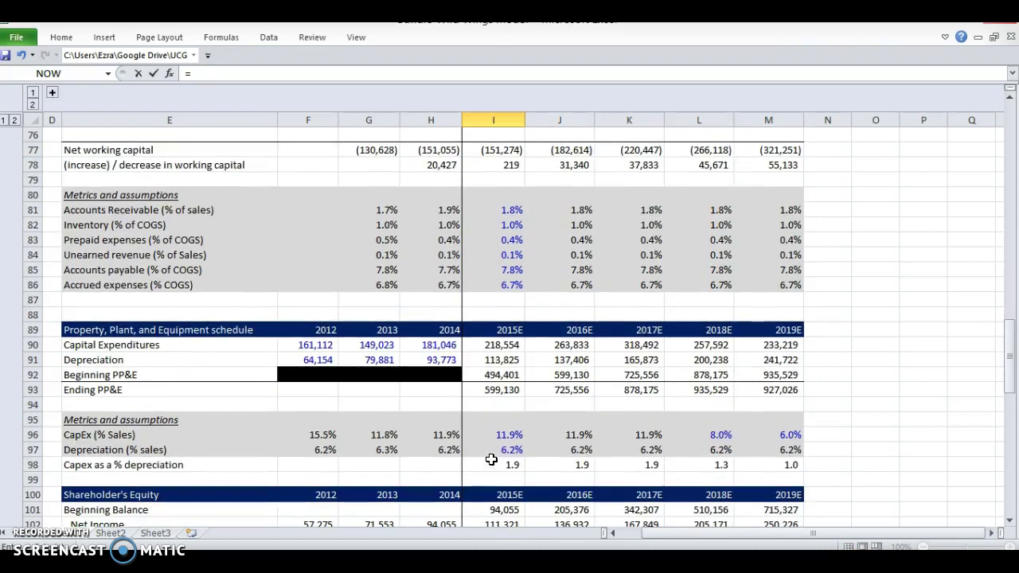
click(491, 438)
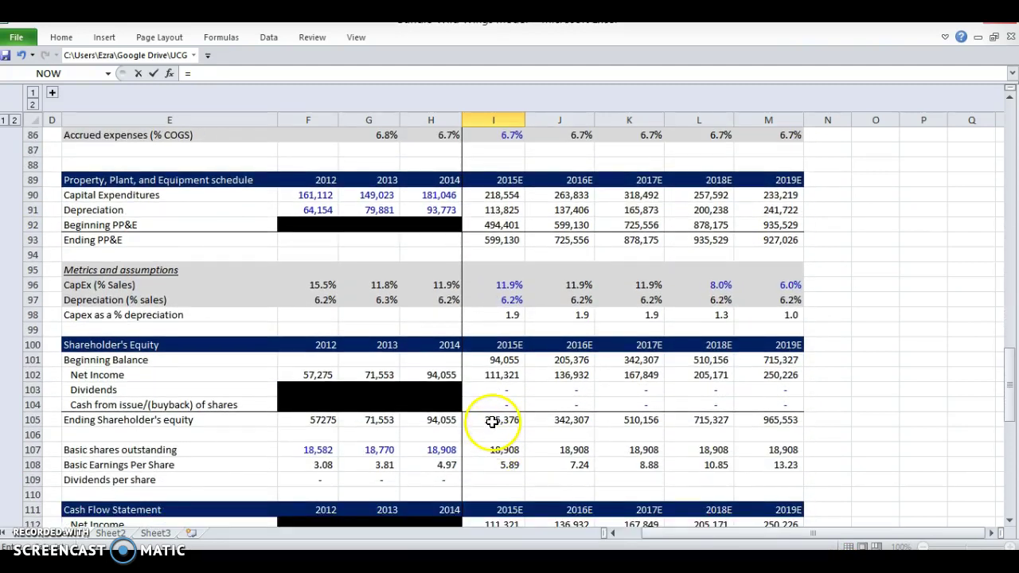
click(493, 420)
key(Return)
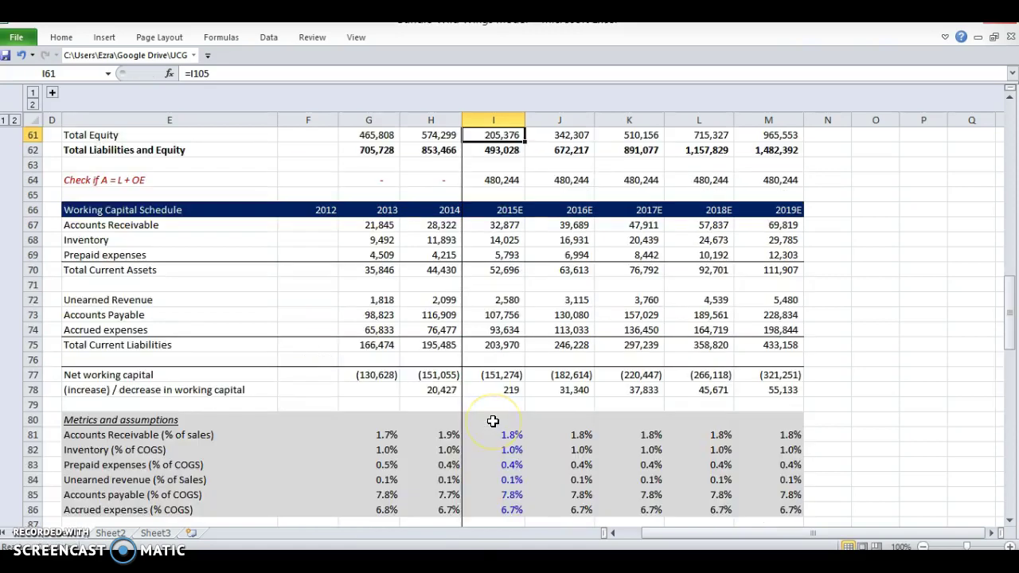
Undo the SUM formulas pasted into the historical ending equity cells F105:H105
scroll(493, 420, down, 5)
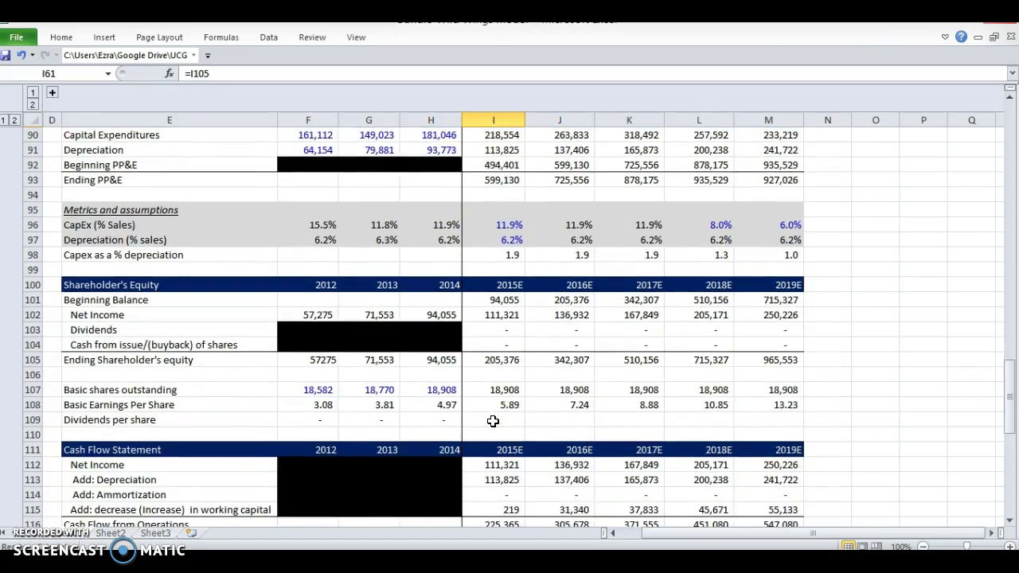
key(shift+Left)
key(shift+Left)
scroll(379, 445, down, 6)
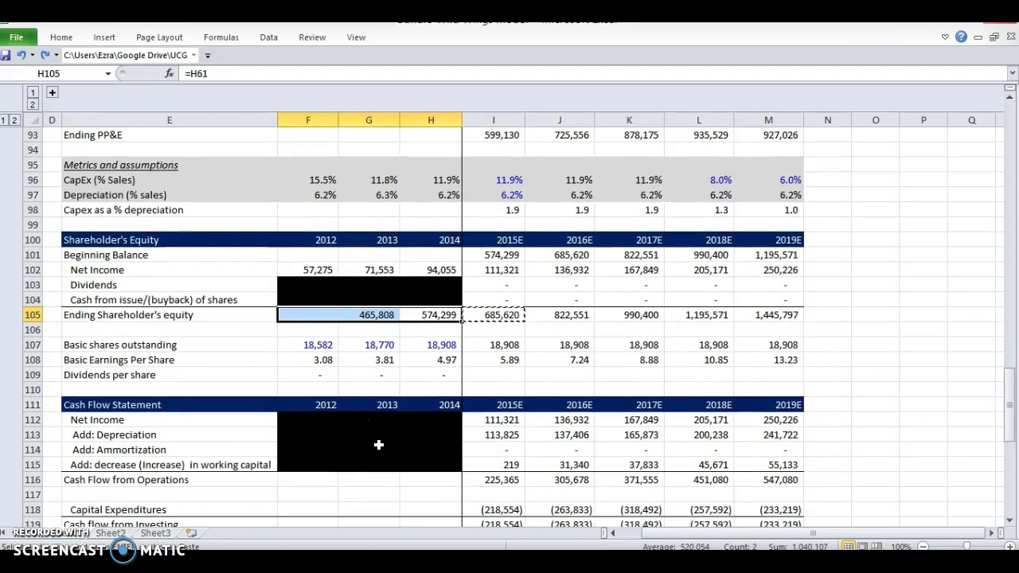
scroll(379, 445, down, 1)
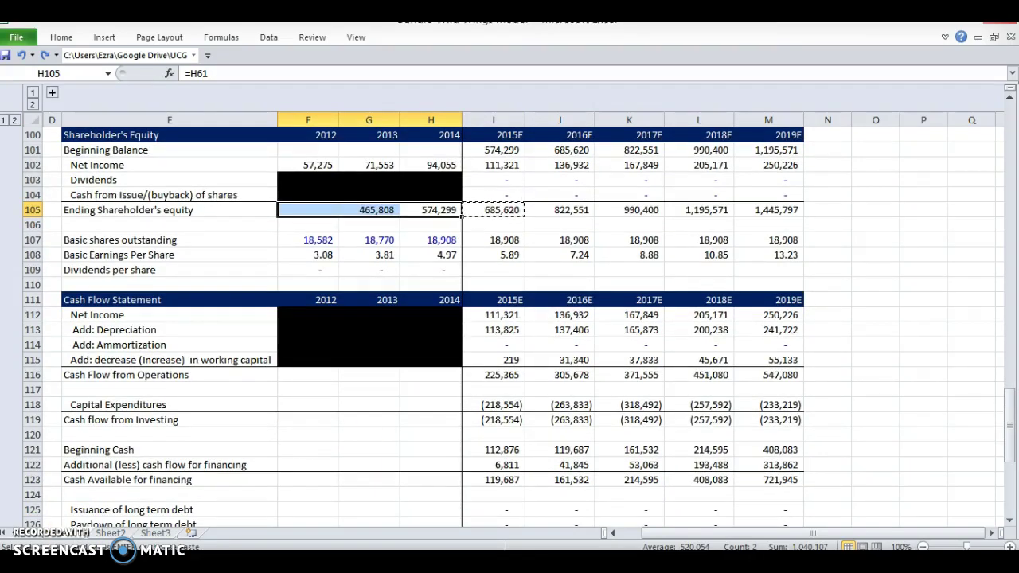
key(super)
key(super)
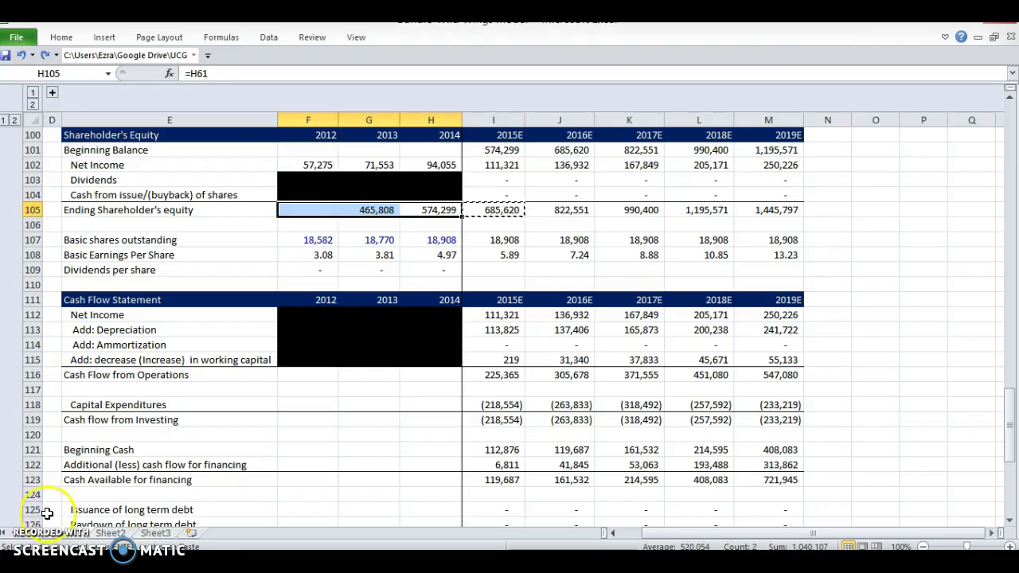
click(135, 464)
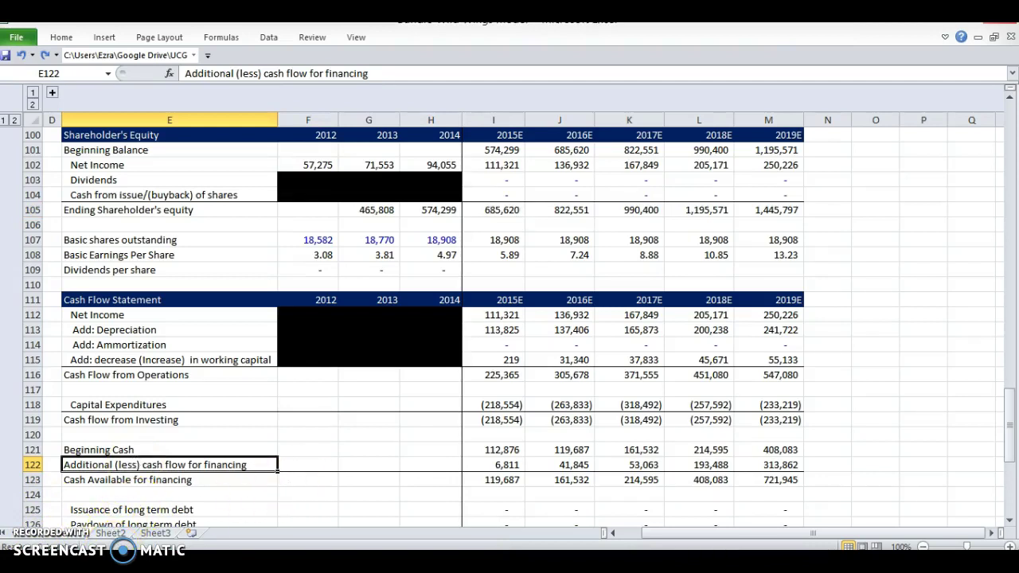
Inspect the 2014 ending equity formula without changing it
click(395, 357)
scroll(395, 357, down, 3)
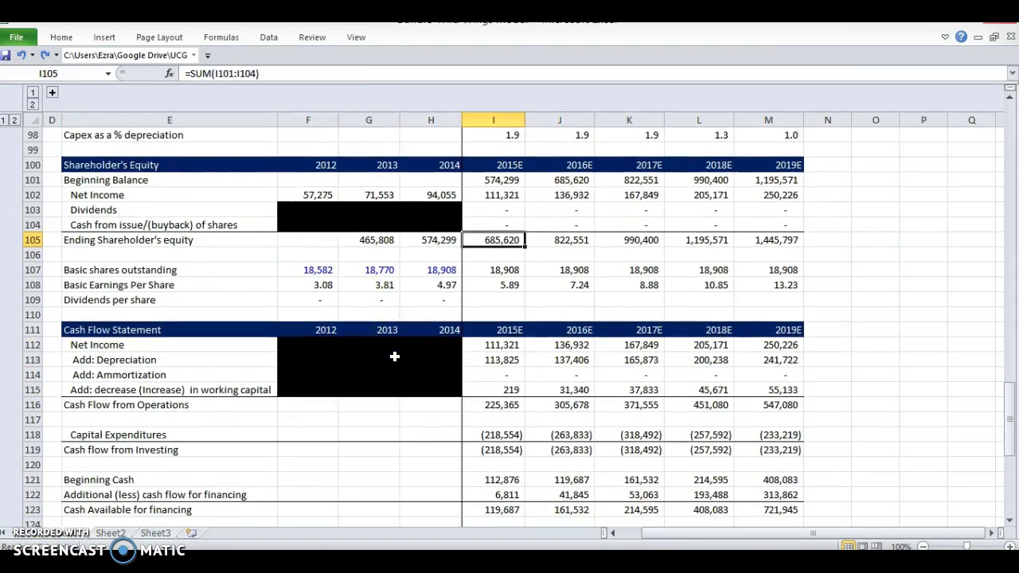
click(442, 240)
double_click(446, 243)
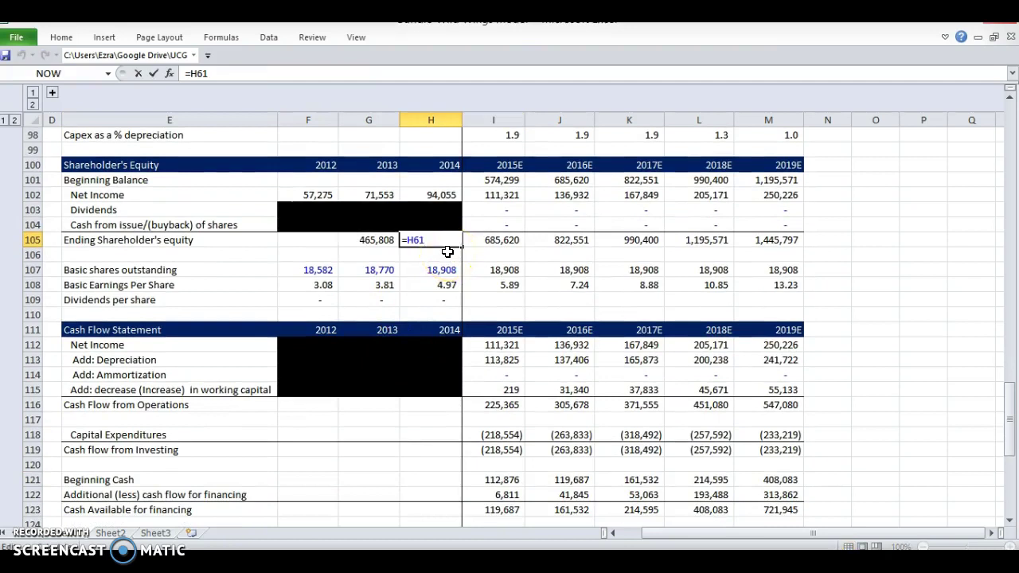
key(Escape)
Re-link 2015E Beginning Balance to 2014 ending equity with =+H105
key(Right)
key(Up)
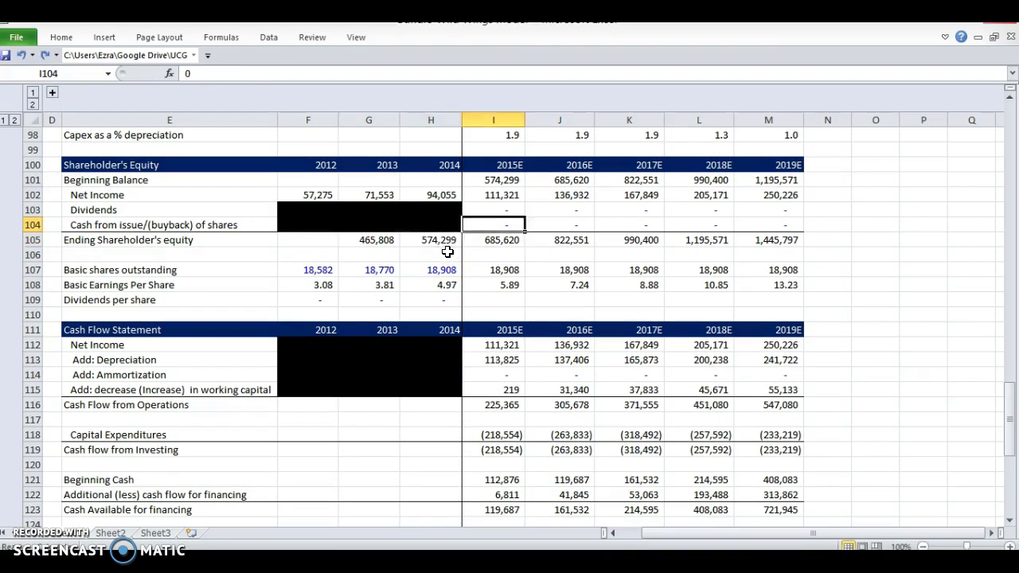
key(Up)
key(Up)
key(Up)
text(=+H105)
key(ctrl+Return)
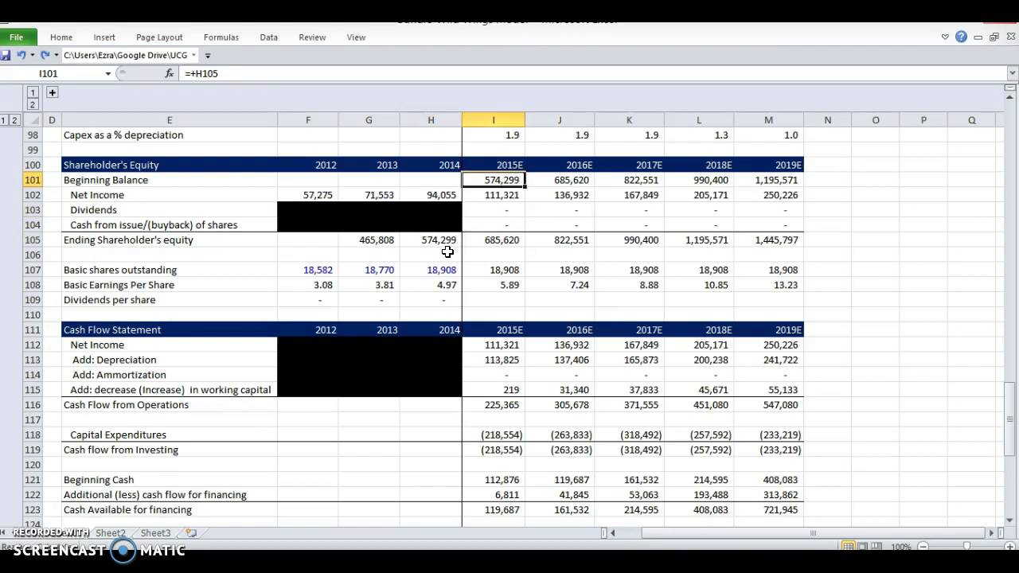
Paste the 2015E SUM formula into 2014 ending equity, inspect it, then undo it
key(Down)
key(Down)
key(Down)
key(Down)
key(ctrl+c)
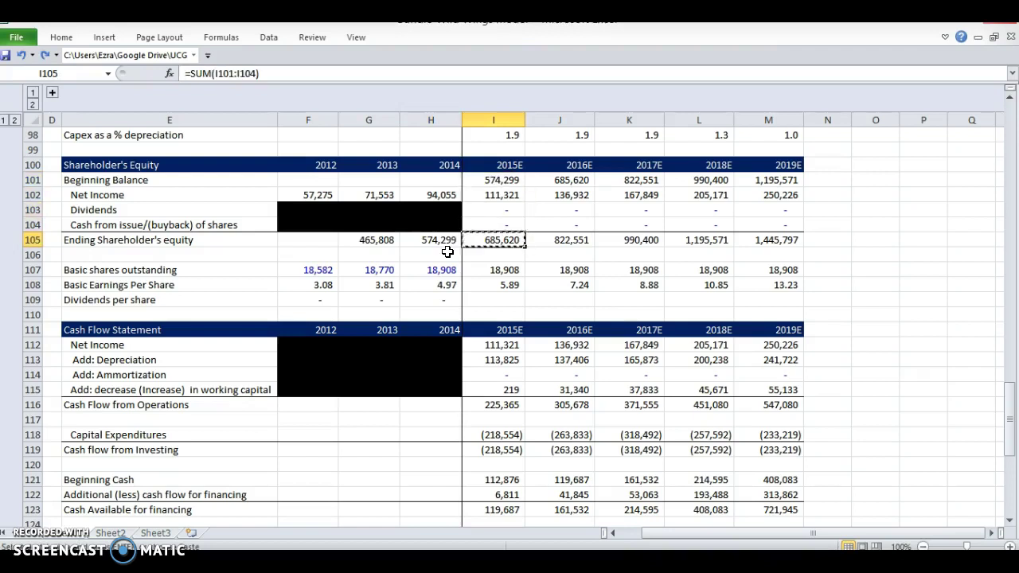
key(Left)
key(ctrl+alt+v)
key(f)
key(Return)
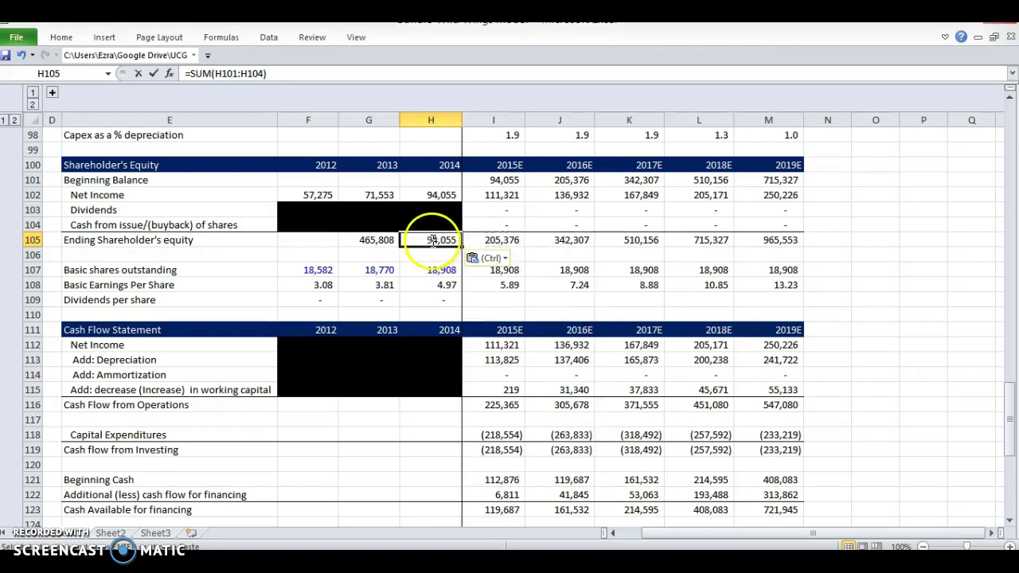
double_click(434, 241)
key(Escape)
key(ctrl+z)
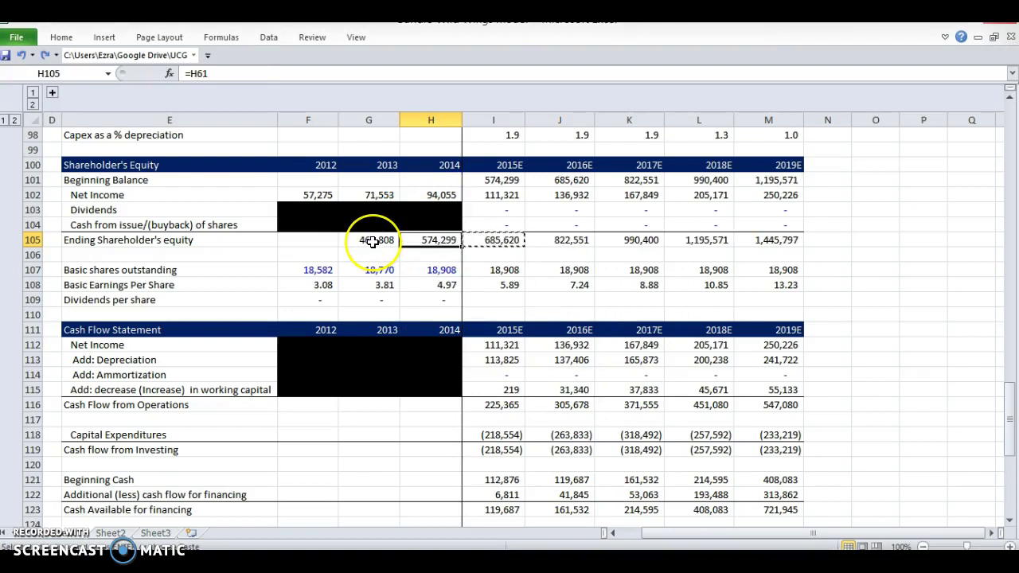
Check that H105 keeps its total-equity link and I105 holds =SUM(I101:I104)
key(F2)
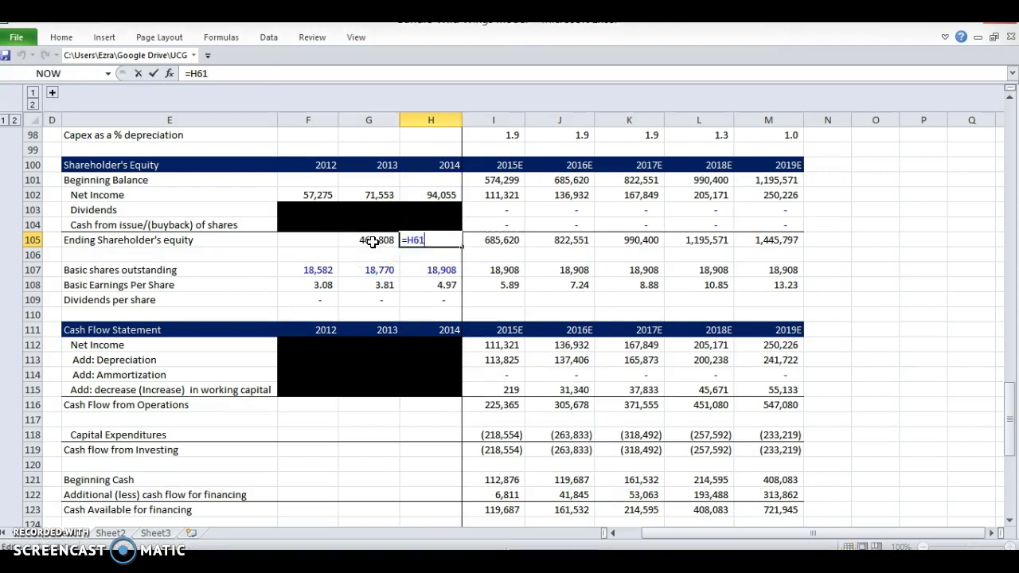
key(Escape)
key(Right)
key(F2)
key(Escape)
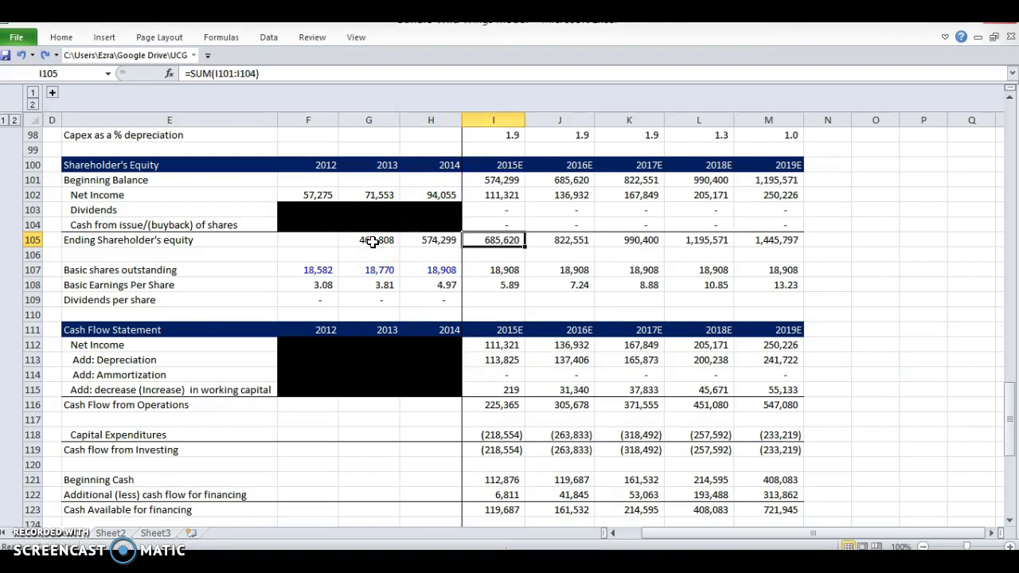
scroll(433, 322, up, 17)
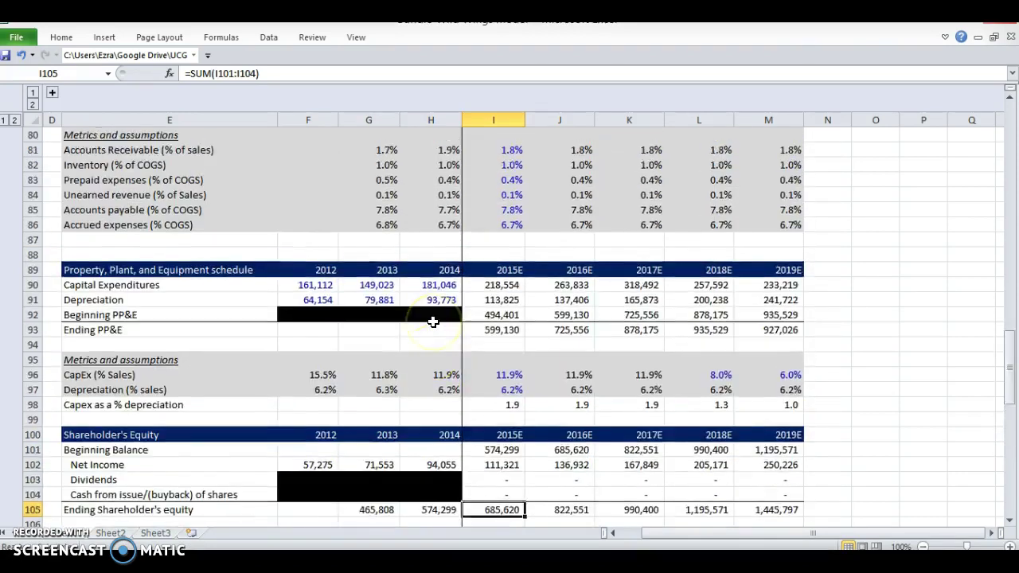
scroll(433, 322, up, 3)
scroll(414, 351, down, 3)
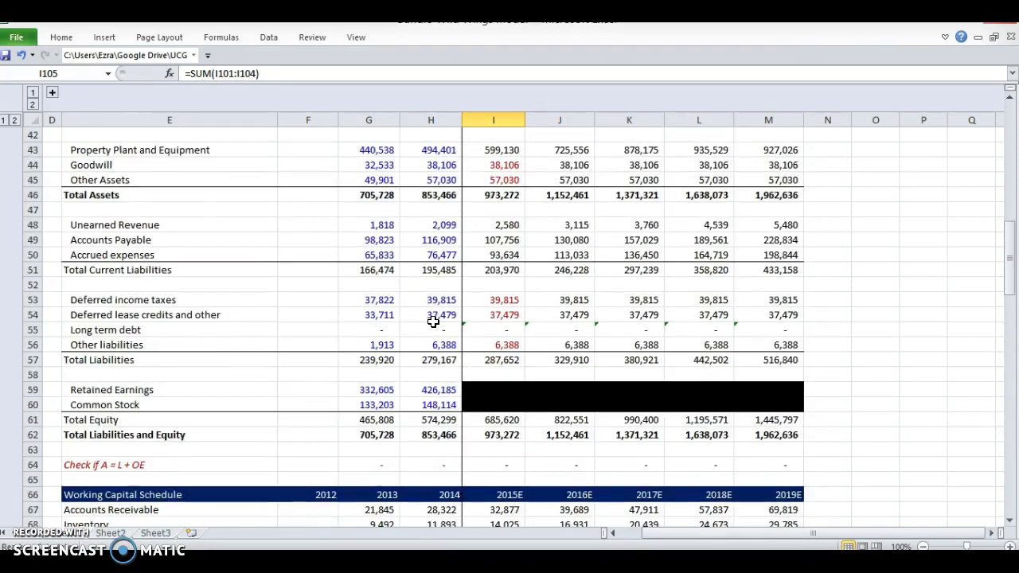
drag(366, 410, 752, 414)
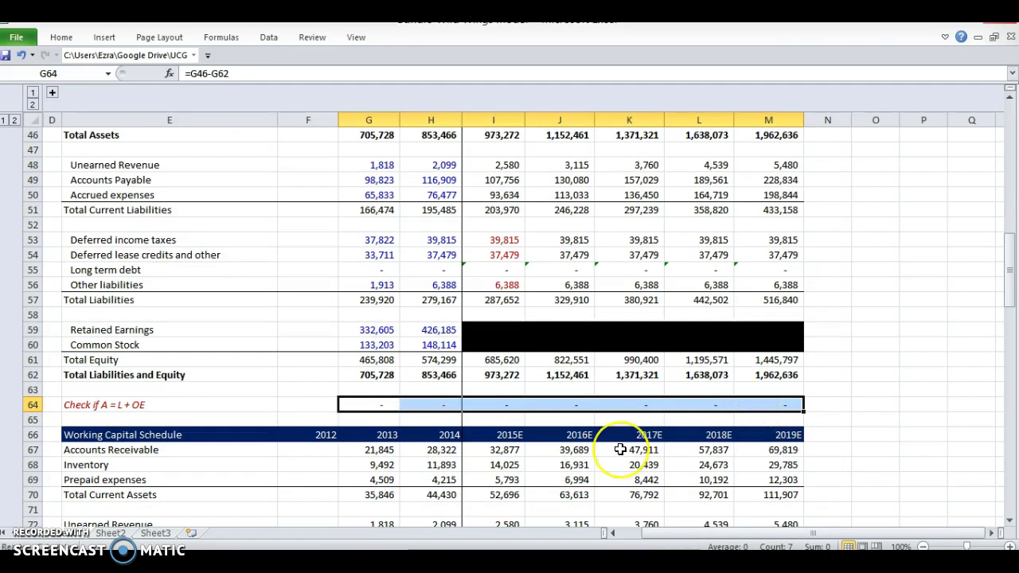
scroll(620, 450, up, 15)
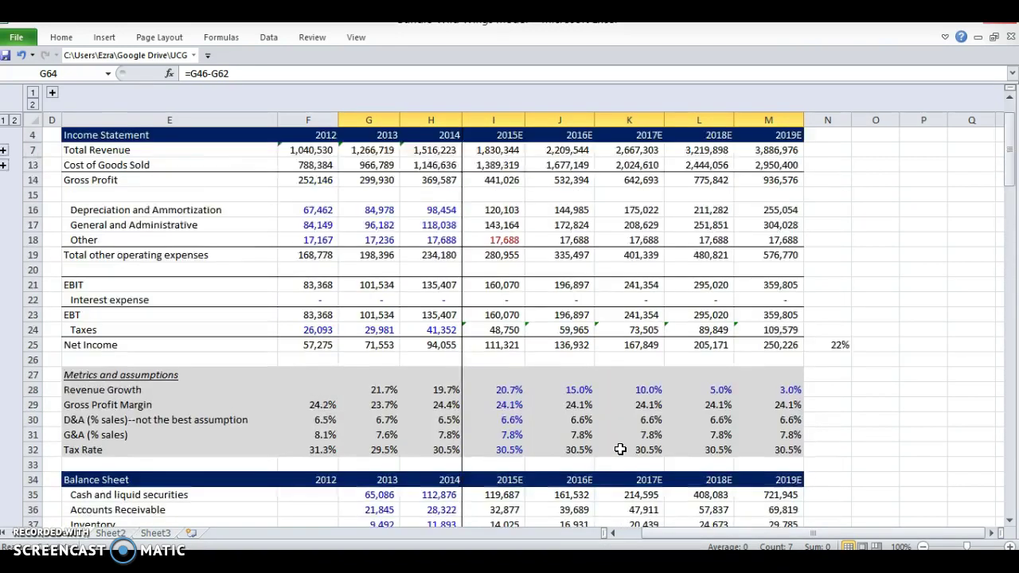
scroll(488, 440, down, 19)
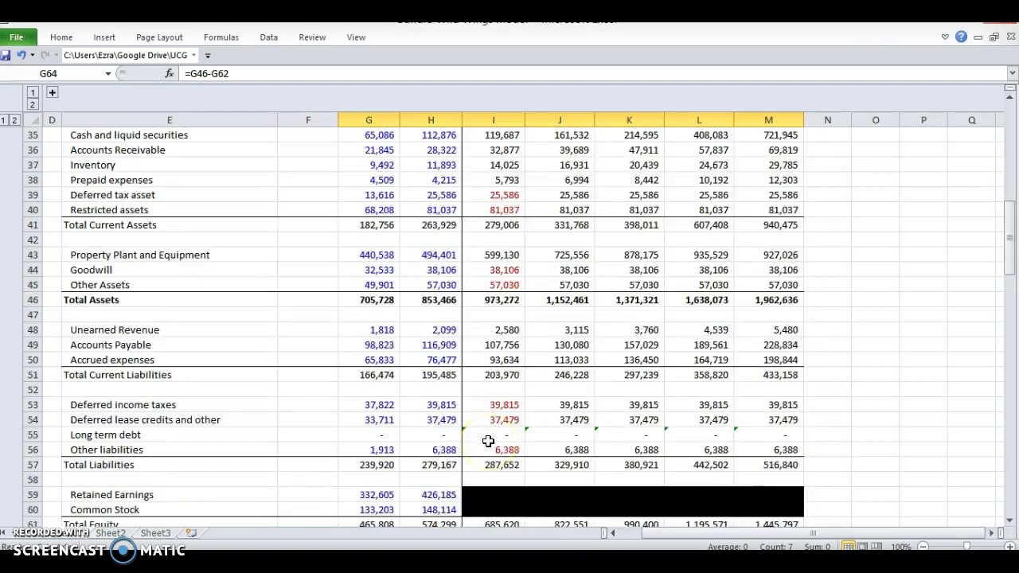
scroll(488, 440, up, 3)
scroll(488, 440, down, 4)
scroll(488, 441, down, 1)
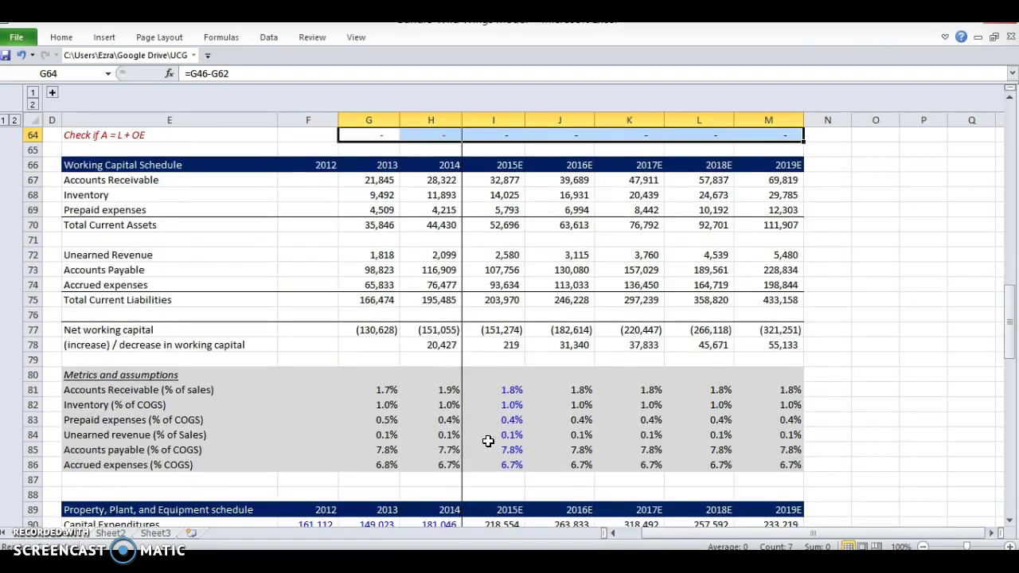
scroll(488, 441, up, 13)
scroll(488, 441, up, 2)
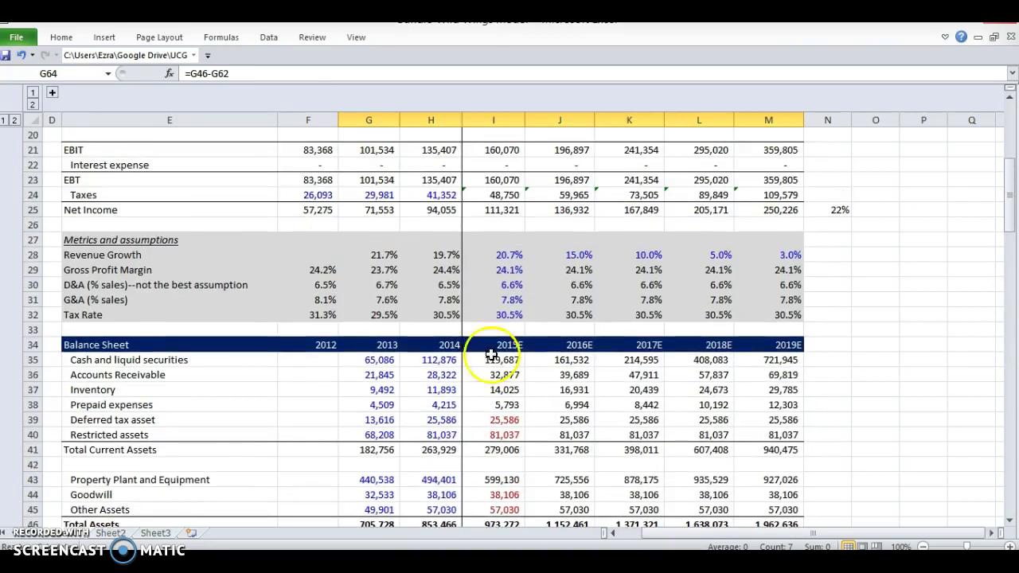
click(495, 285)
click(497, 254)
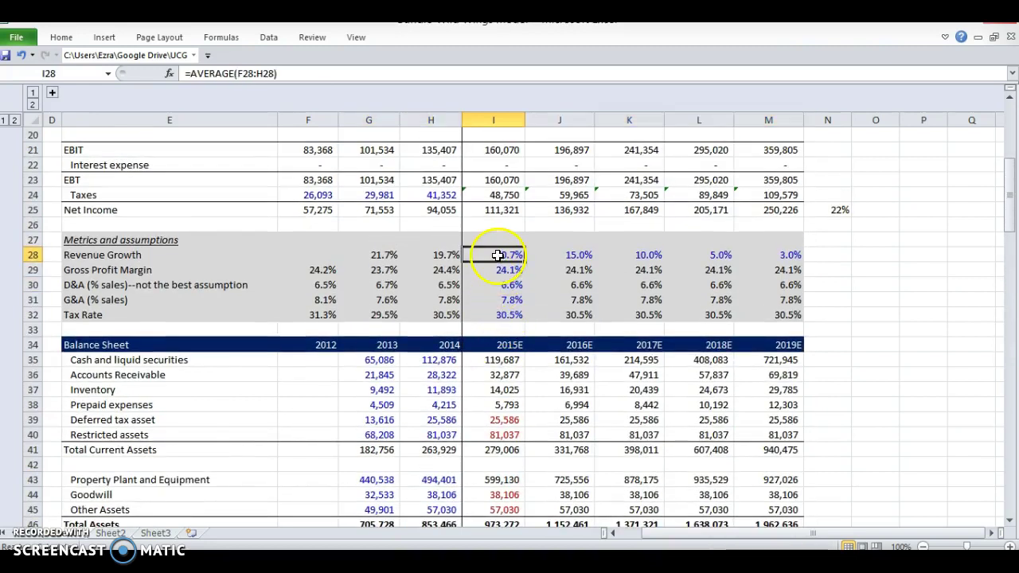
text(10%)
key(Return)
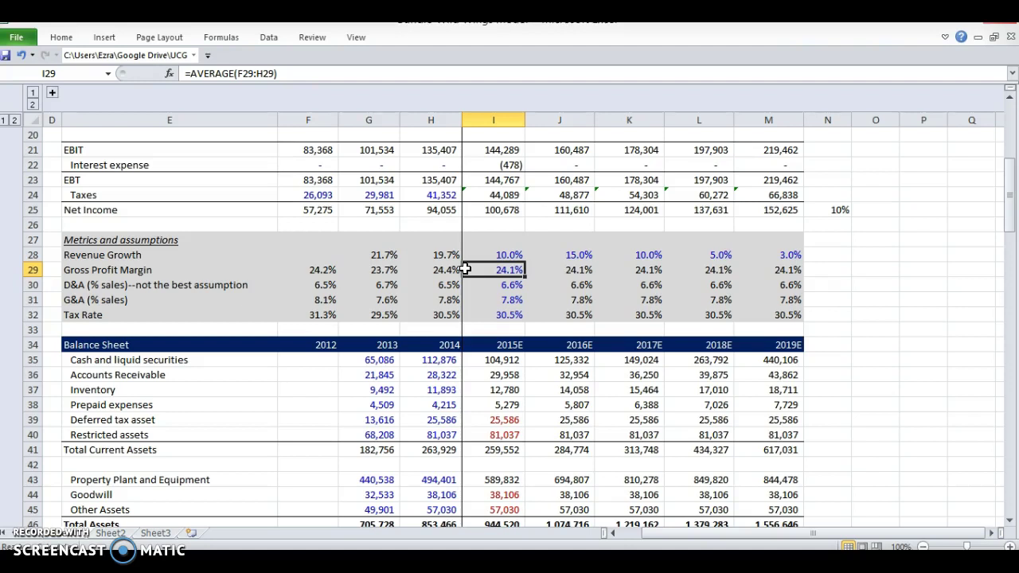
key(ctrl+z)
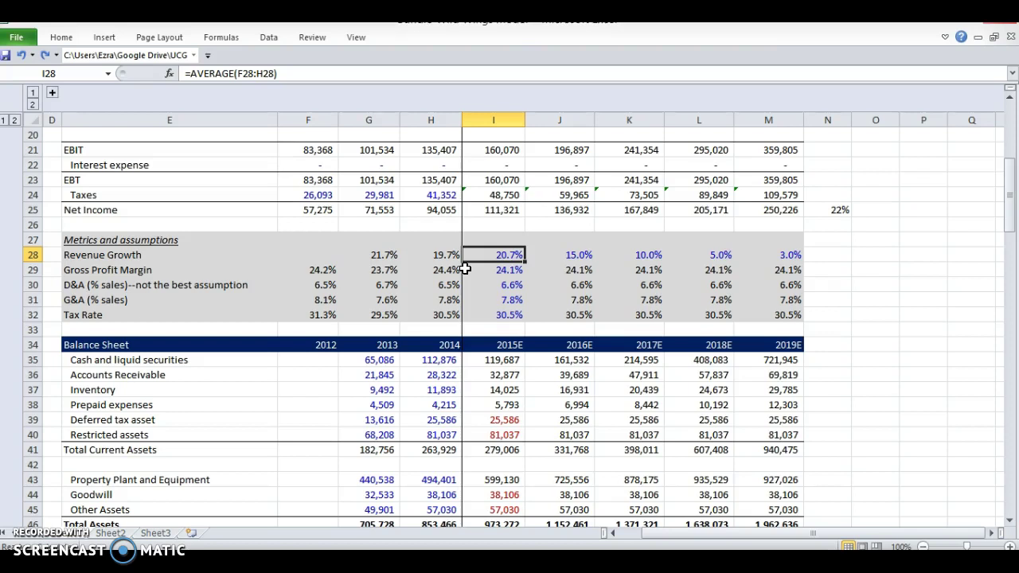
scroll(465, 269, up, 4)
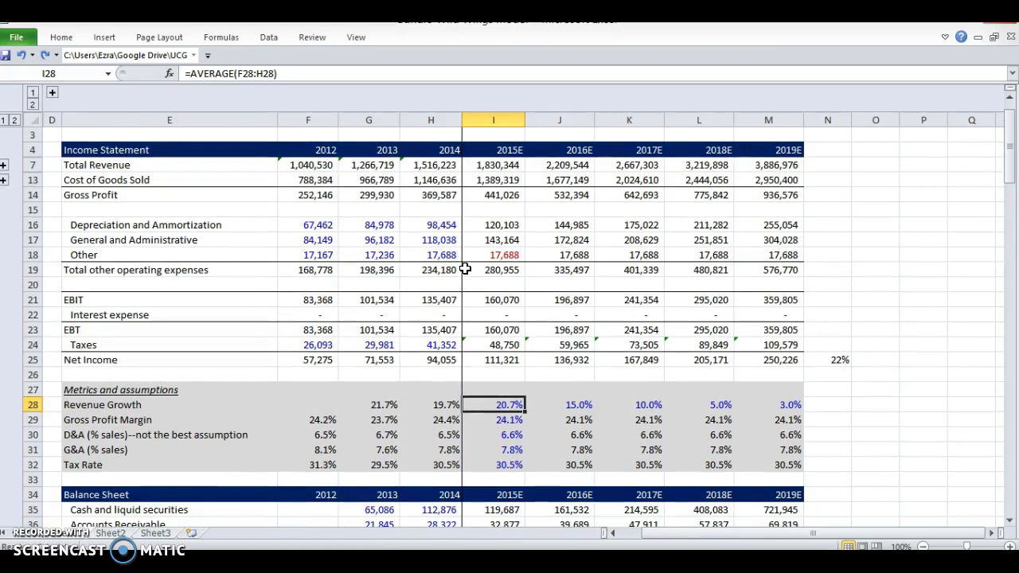
scroll(465, 269, down, 1)
drag(159, 358, 215, 360)
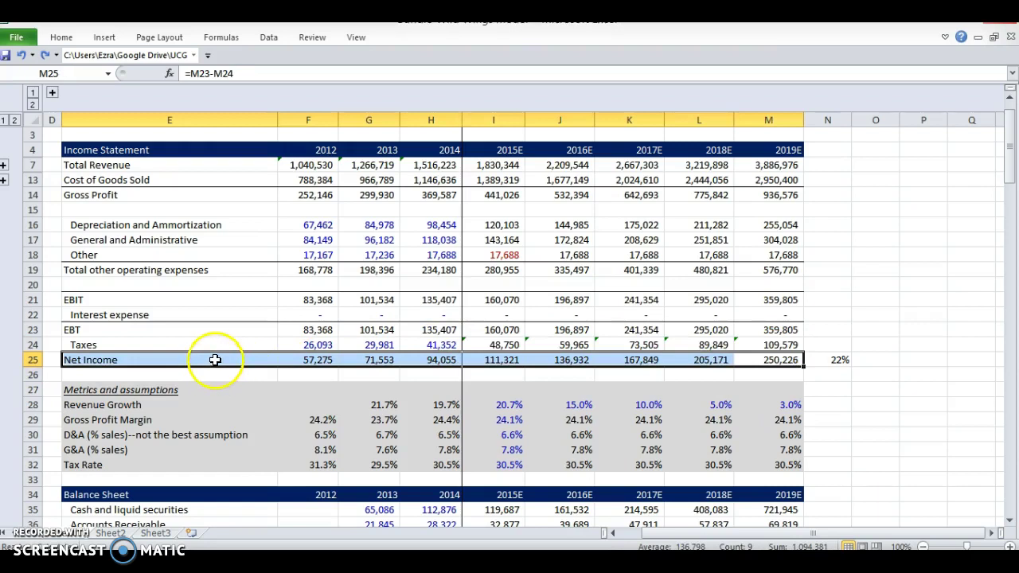
click(215, 360)
key(shift+Right)
key(shift+Right)
key(shift+Right)
key(shift+Right)
key(shift+Right)
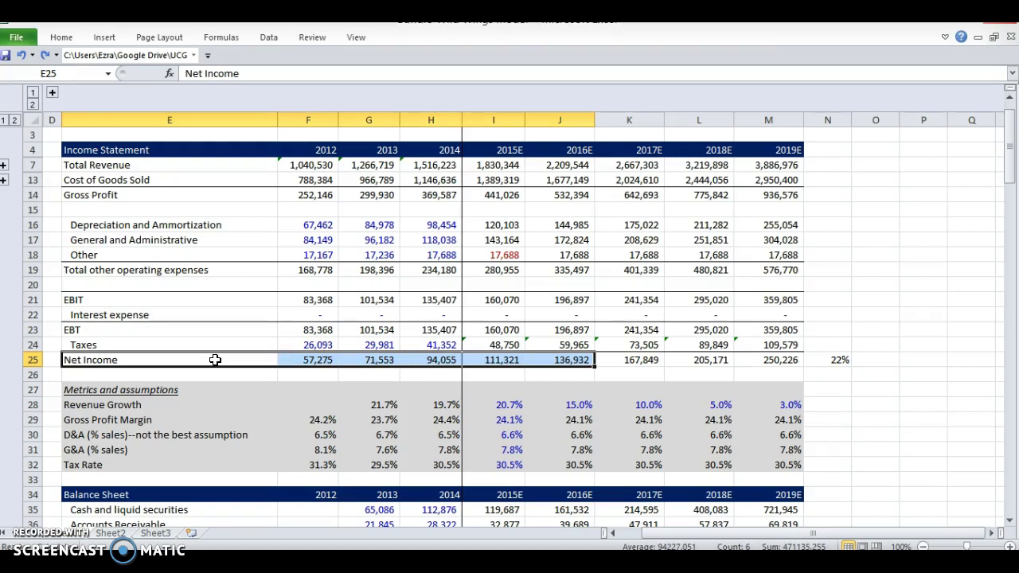
key(shift+Right)
key(shift+Right)
key(shift+Right)
scroll(376, 300, down, 2)
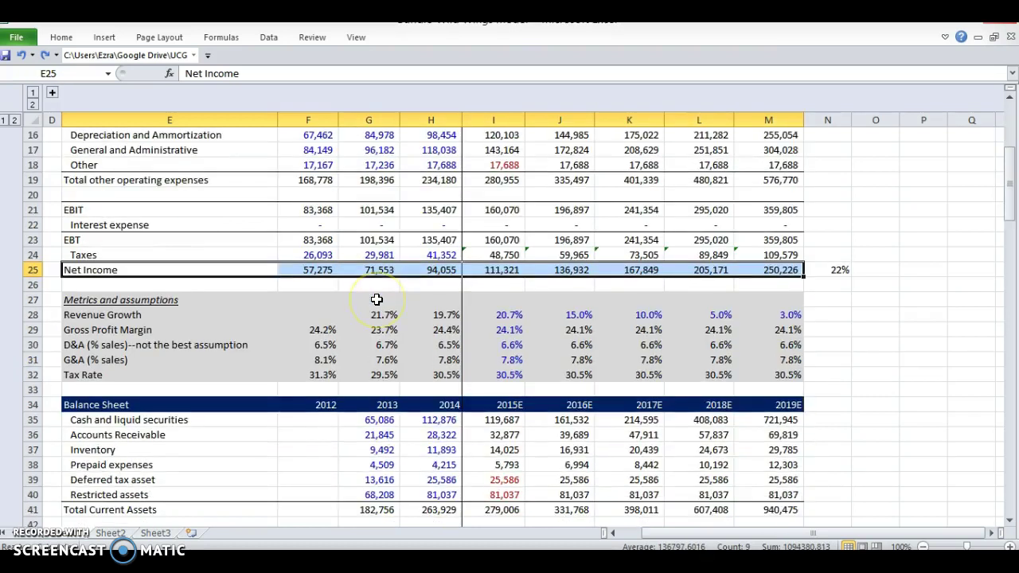
scroll(377, 299, up, 2)
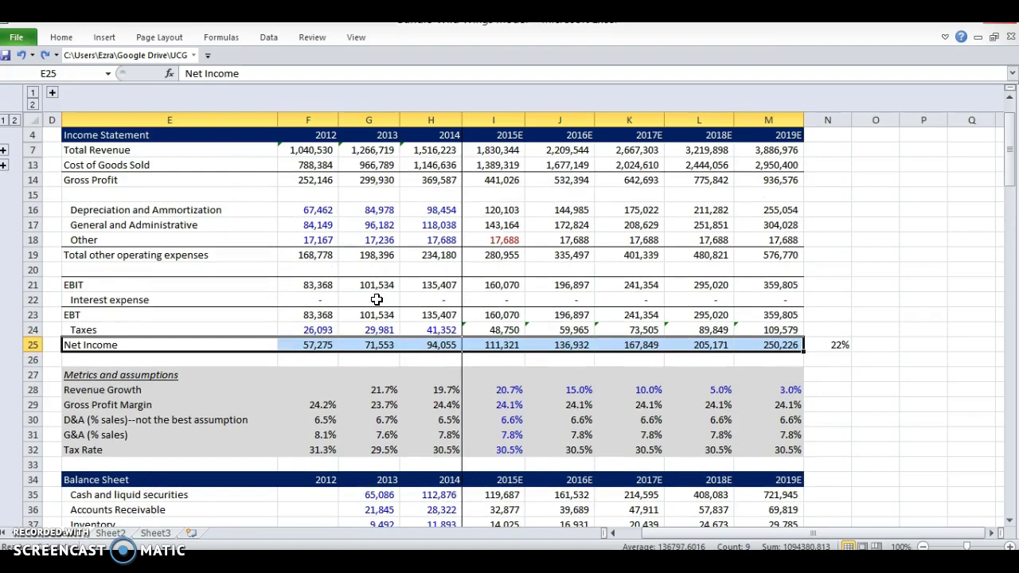
scroll(376, 299, down, 10)
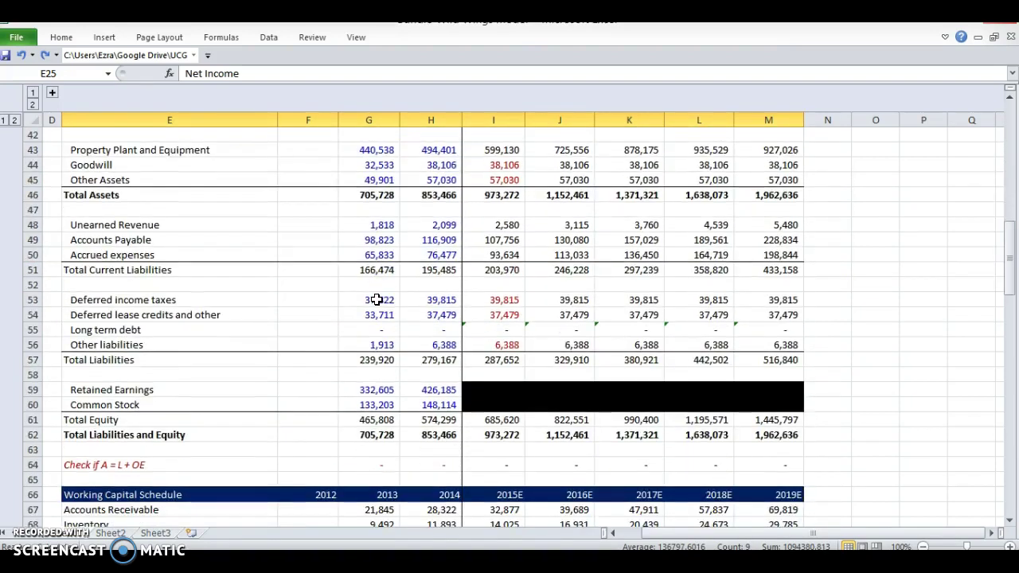
scroll(377, 299, down, 2)
click(379, 376)
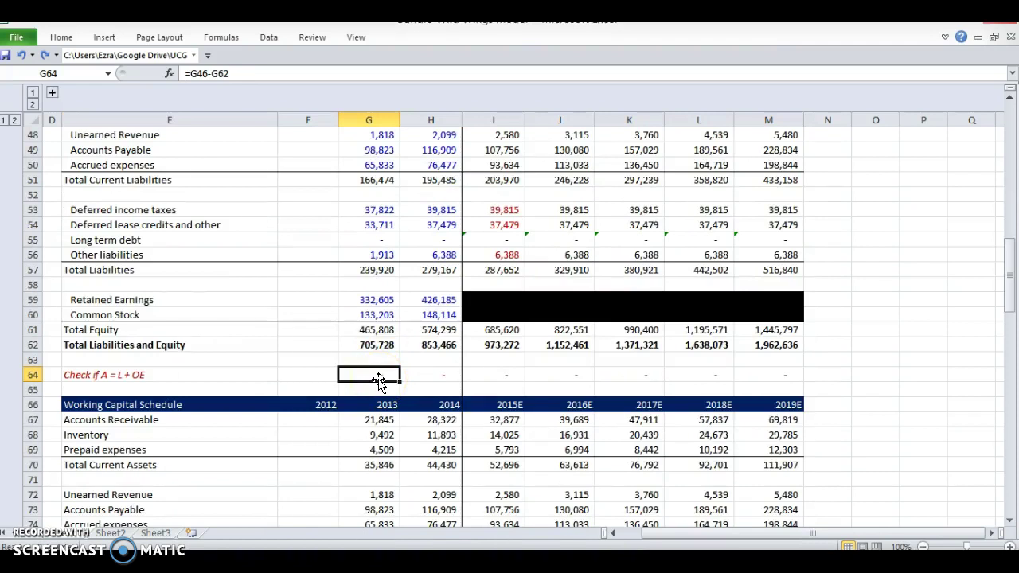
scroll(379, 382, up, 15)
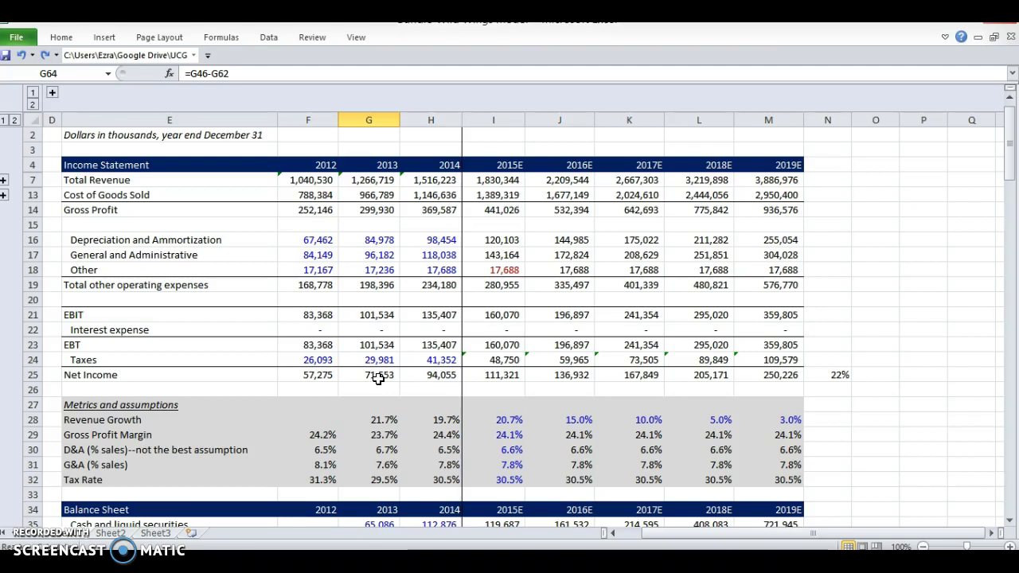
click(495, 414)
drag(494, 416, 769, 416)
click(768, 419)
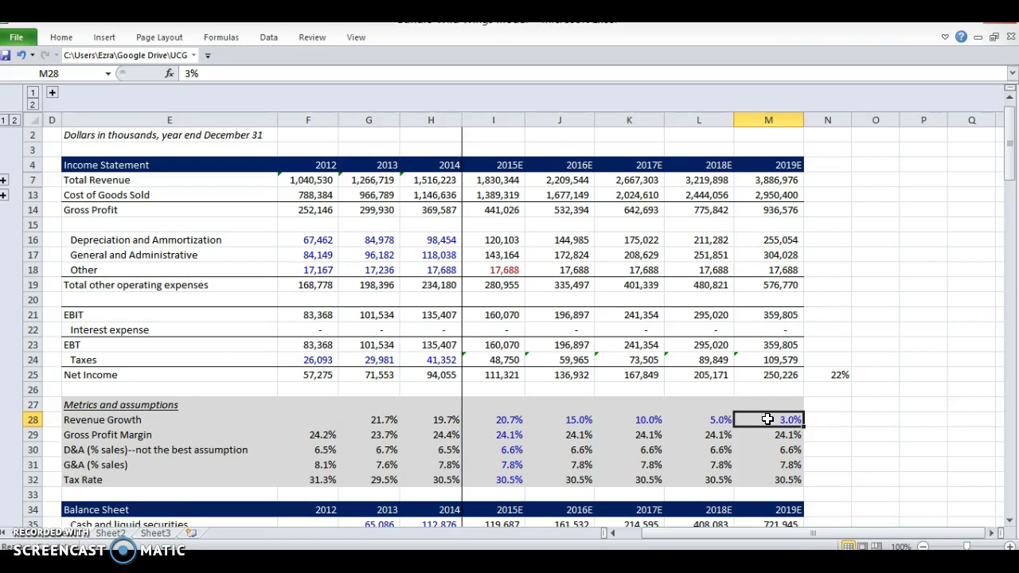
key(shift+Left)
key(shift+Left)
key(shift+Left)
key(shift+Left)
key(Left)
key(Left)
key(Left)
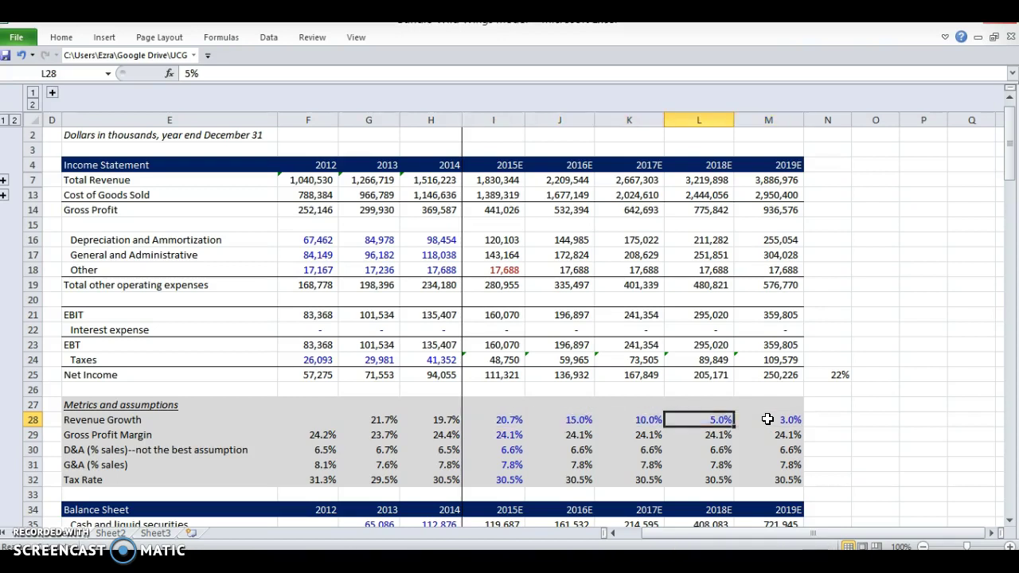
key(Left)
key(shift+Down)
key(shift+Down)
key(shift+Down)
key(shift+Down)
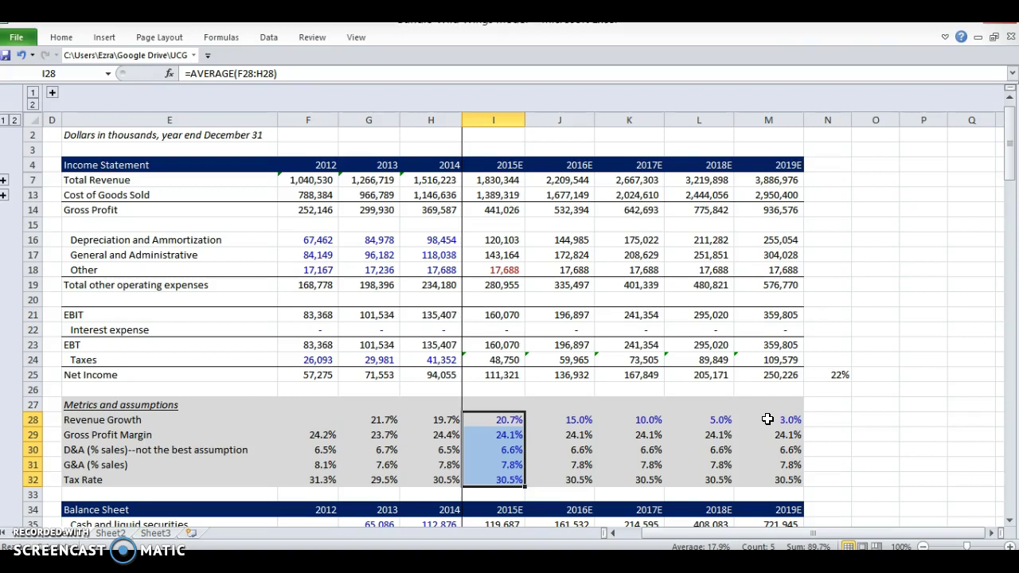
scroll(768, 420, down, 14)
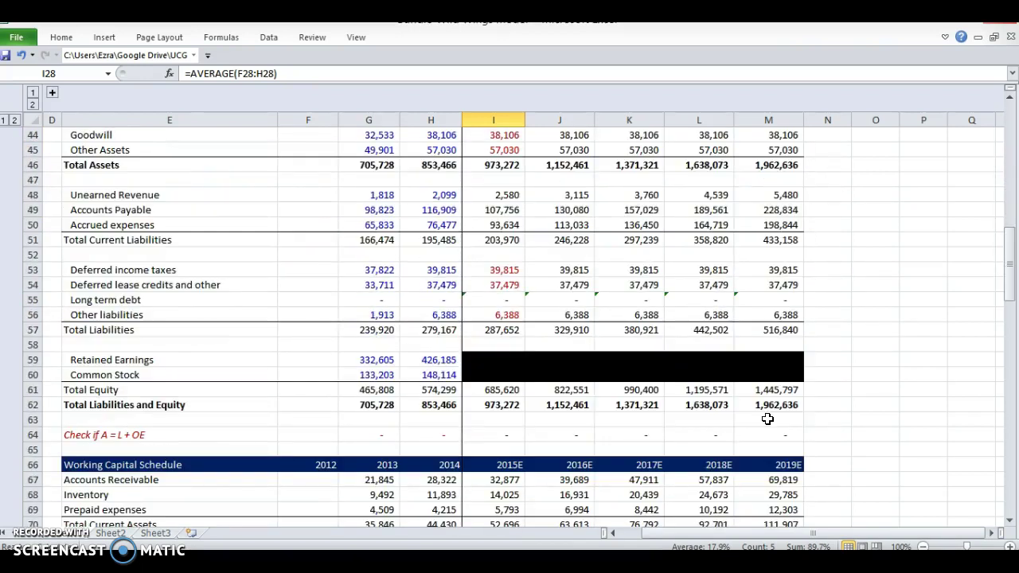
click(376, 436)
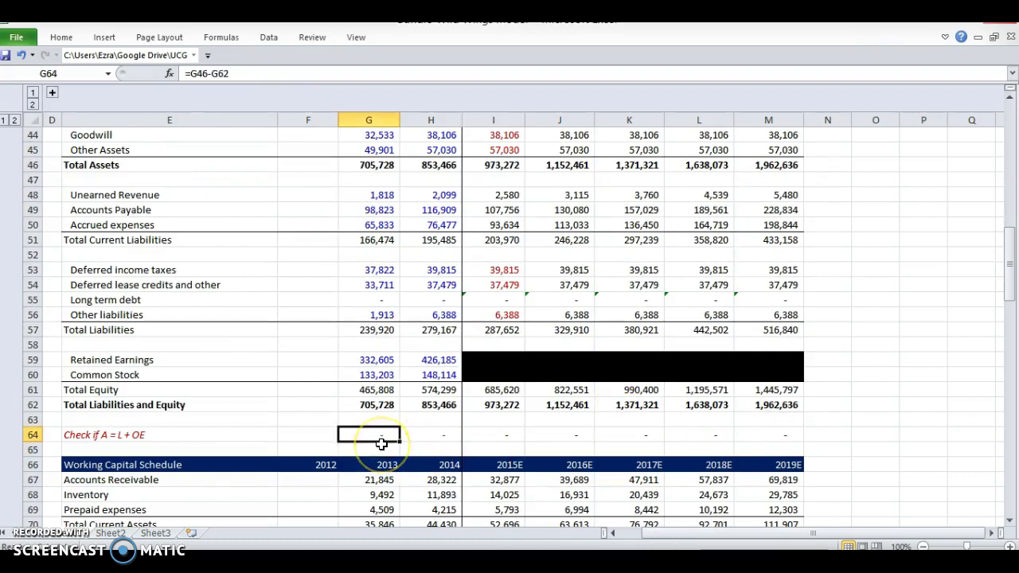
key(ctrl+shift+Right)
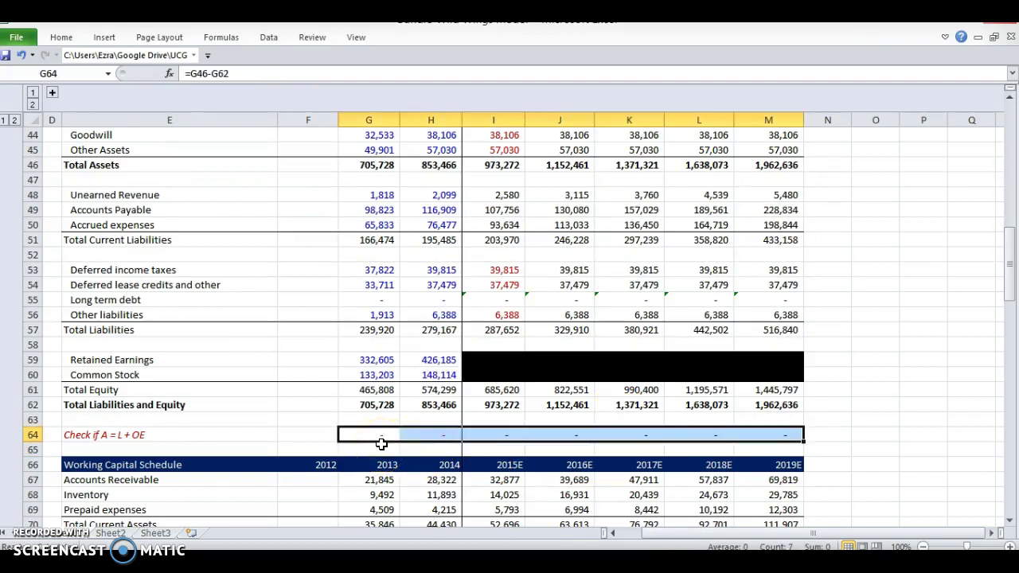